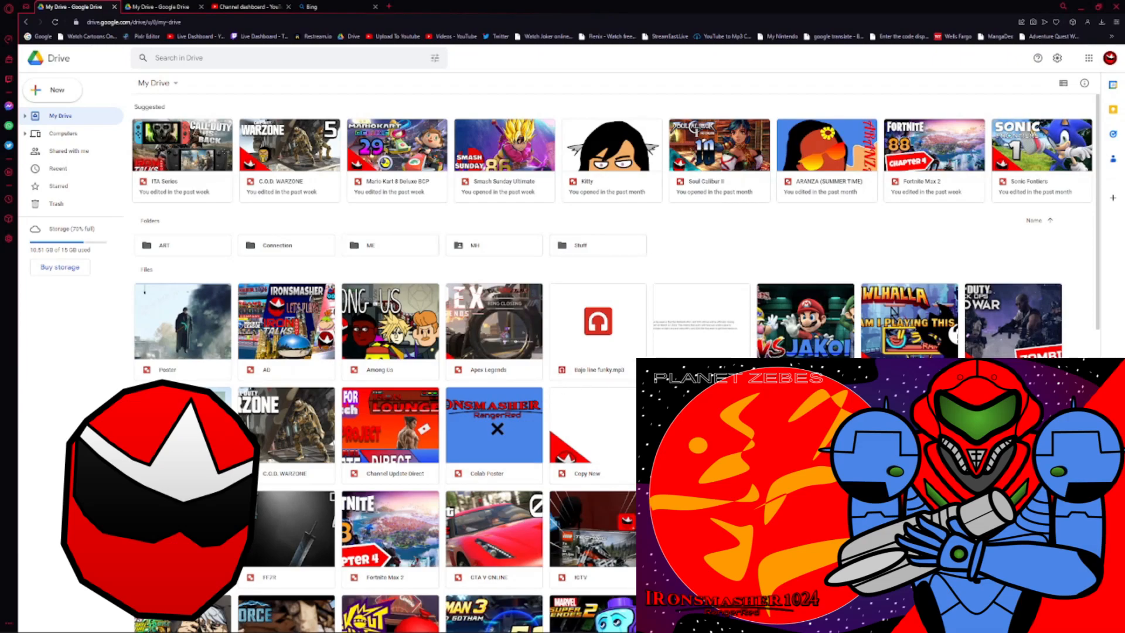
Create a new blank Google Drawings file from My Drive.
scroll(895, 268, "down", 1)
scroll(615, 352, "down", 3)
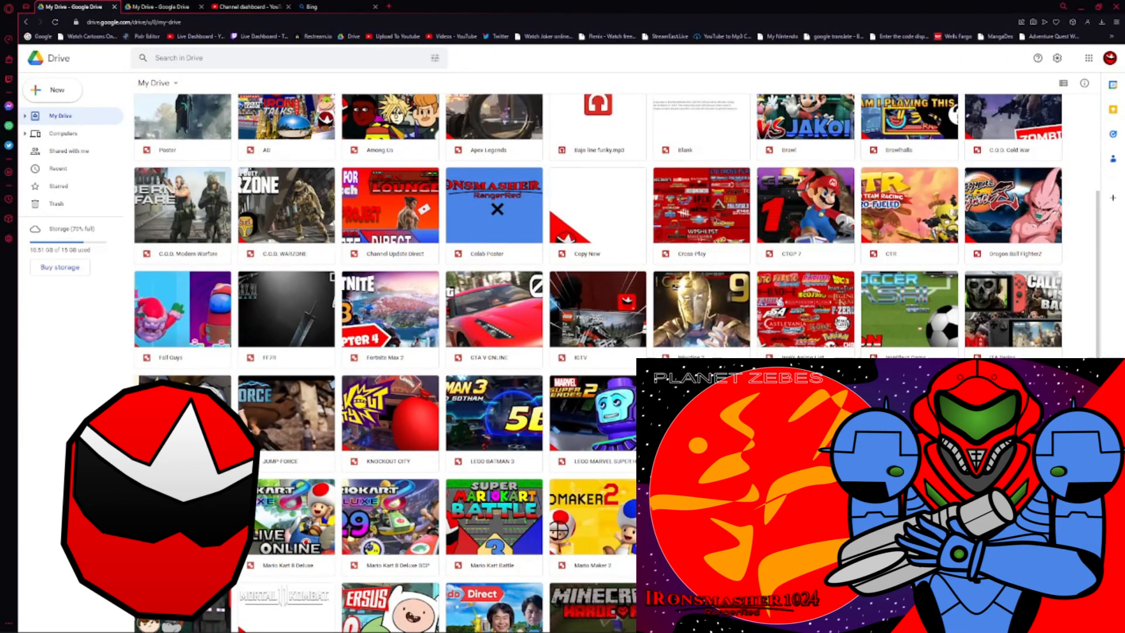
scroll(615, 351, "down", 4)
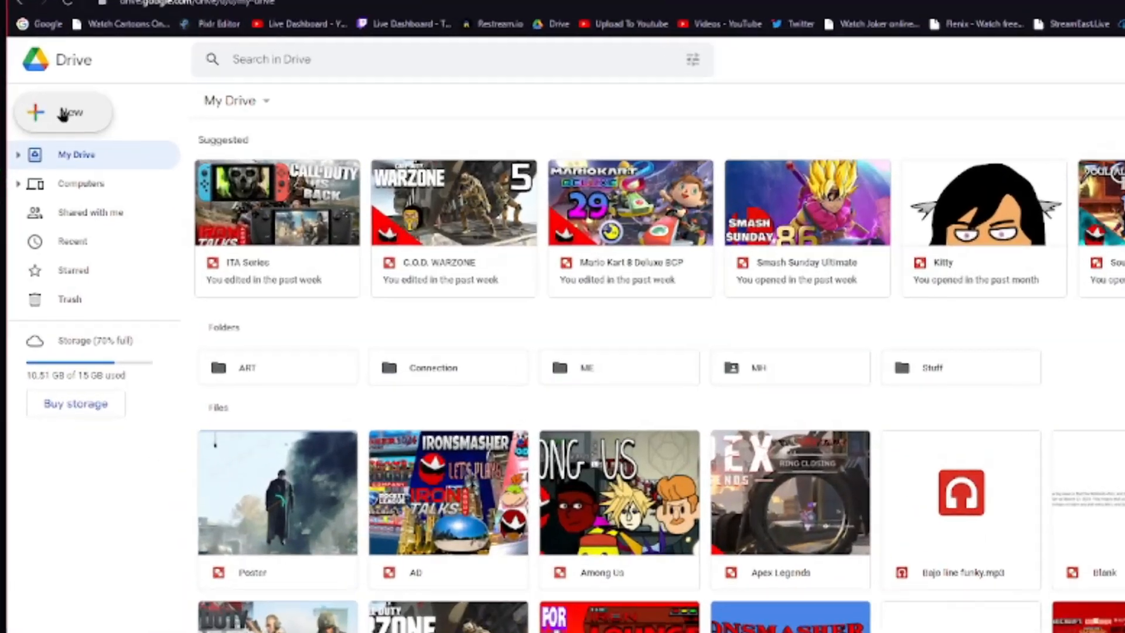
left_click(43, 85)
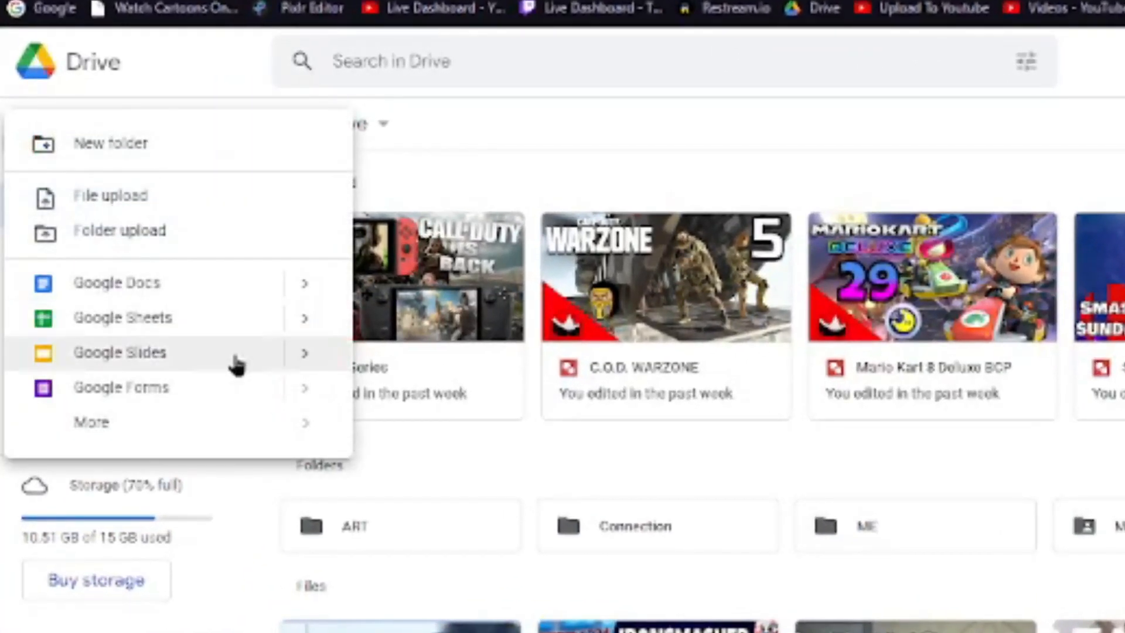
mouse_move(271, 423)
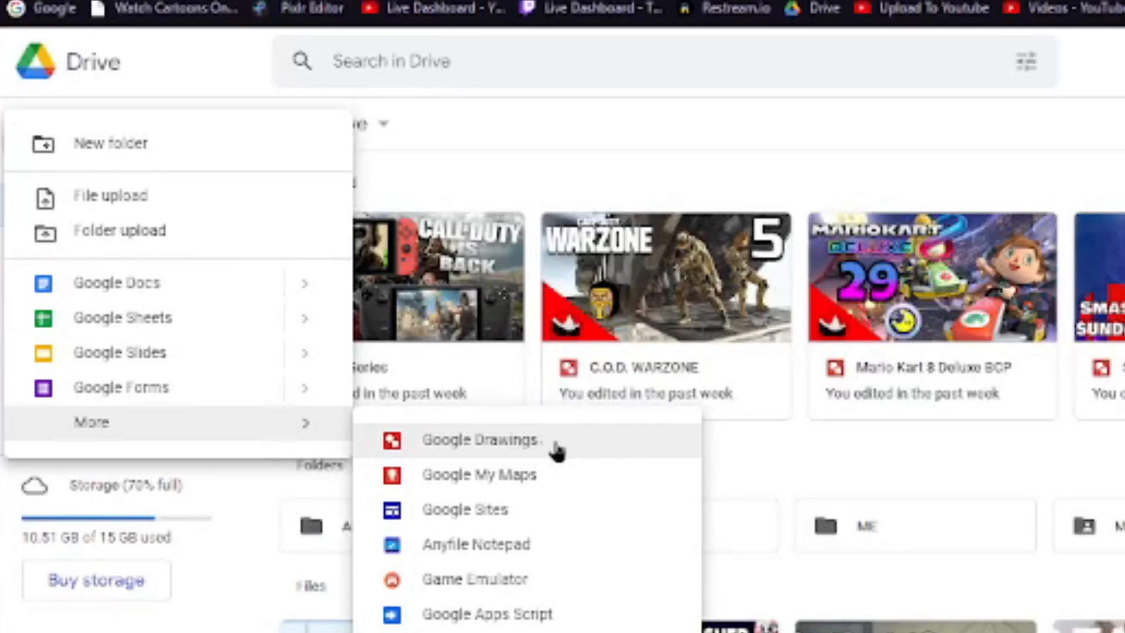
left_click(526, 446)
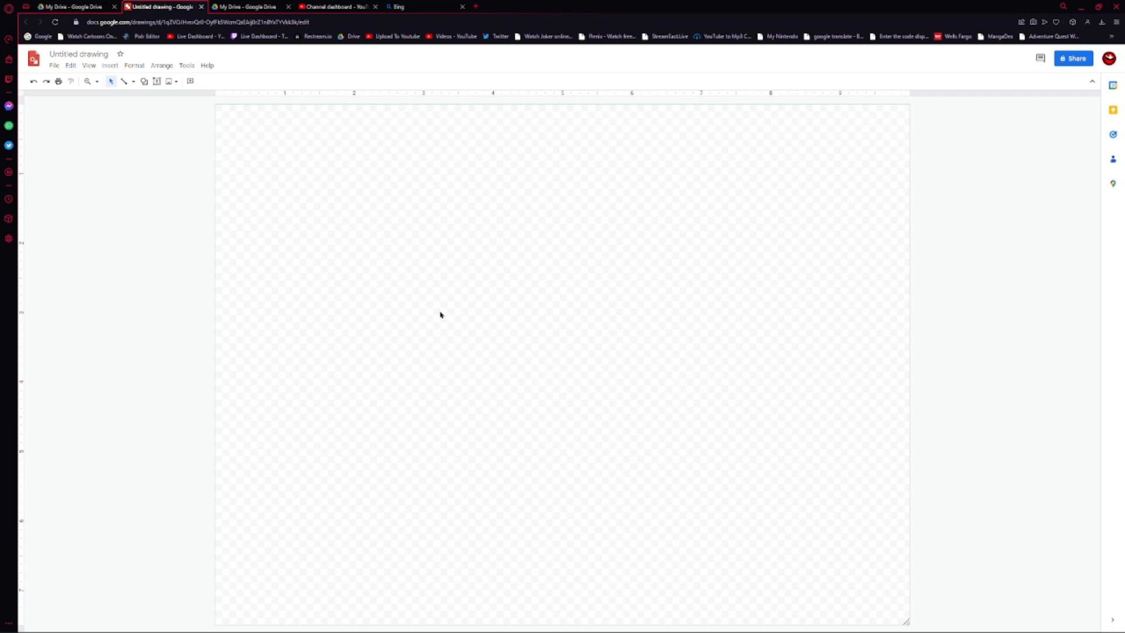
Set the drawing's page size to Widescreen 16:9 and apply it.
left_click(54, 65)
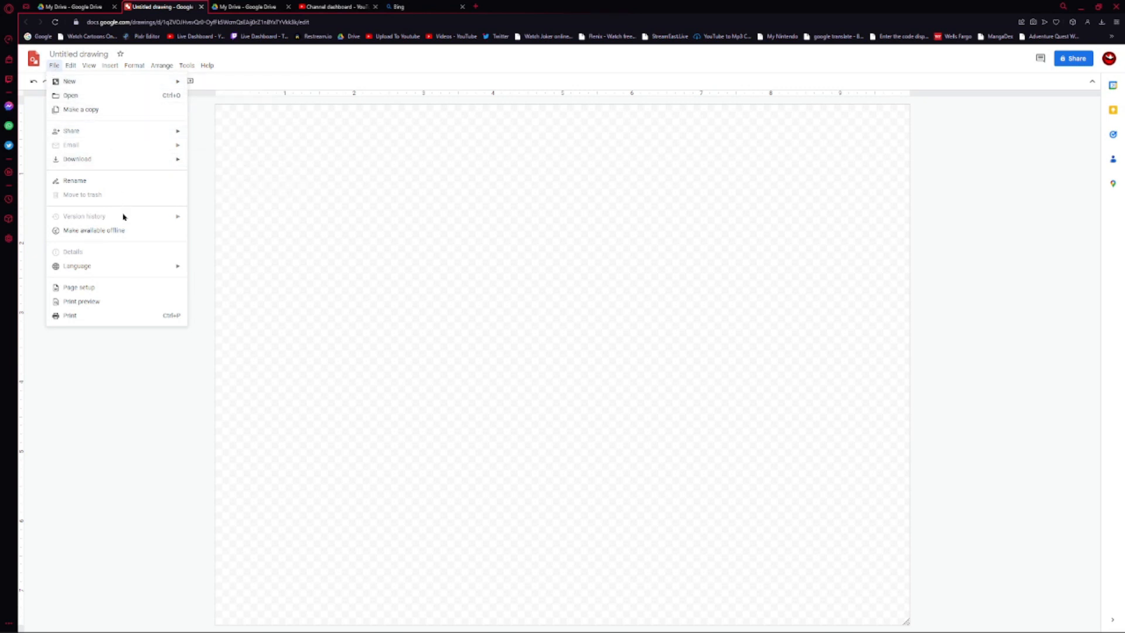
left_click(115, 290)
left_click(530, 330)
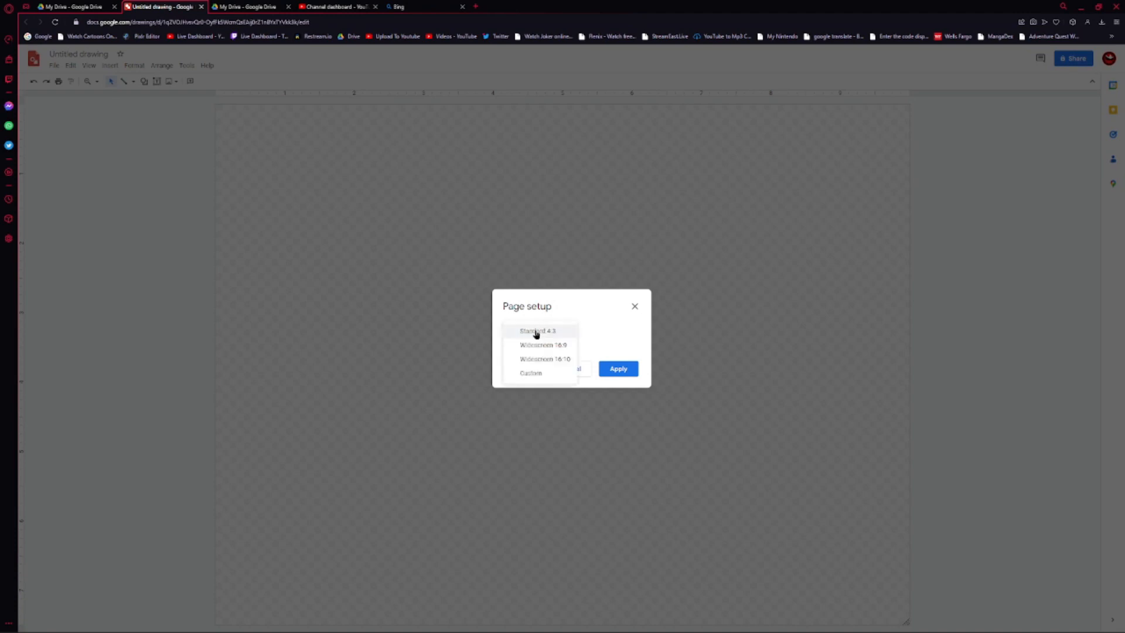
left_click(566, 346)
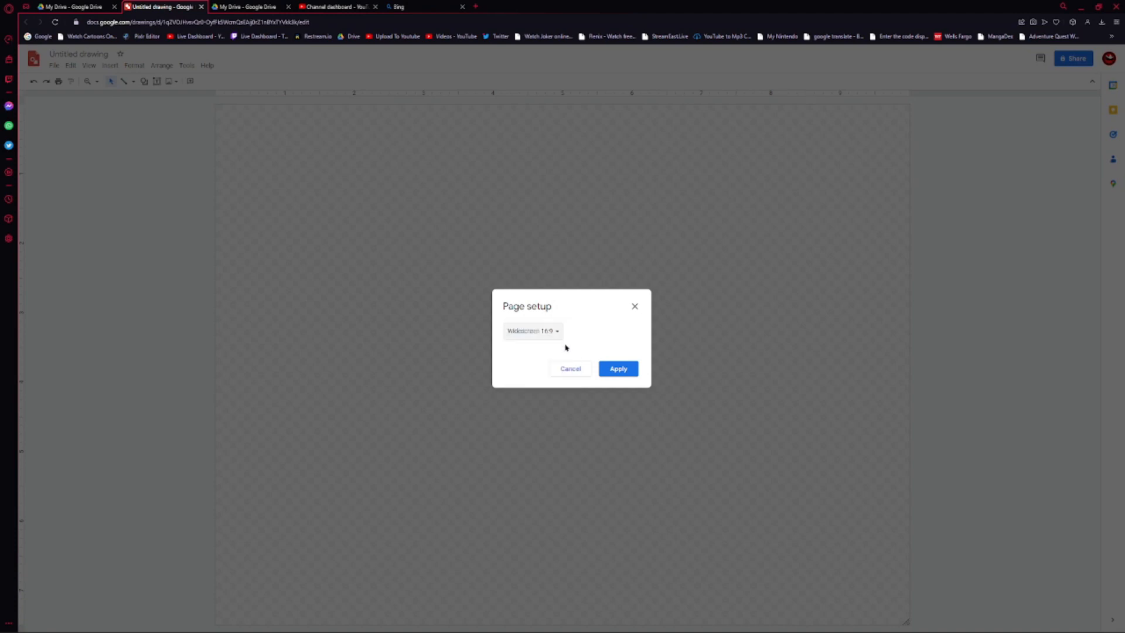
left_click(613, 371)
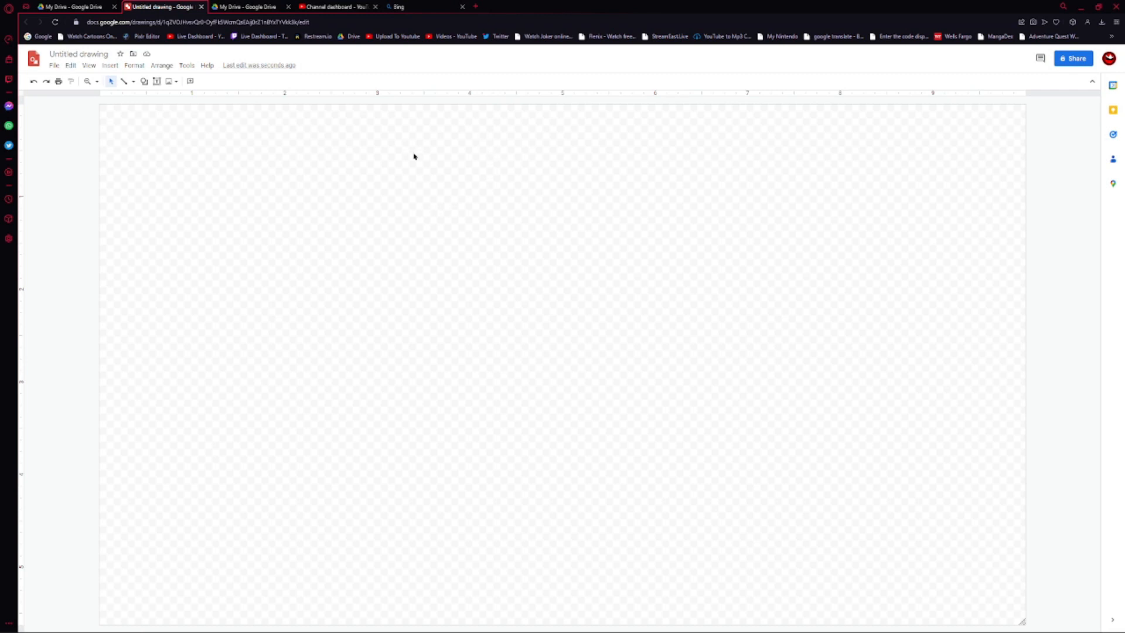
Switch to Bing and search the web for "smash bros wiiu".
left_click(431, 6)
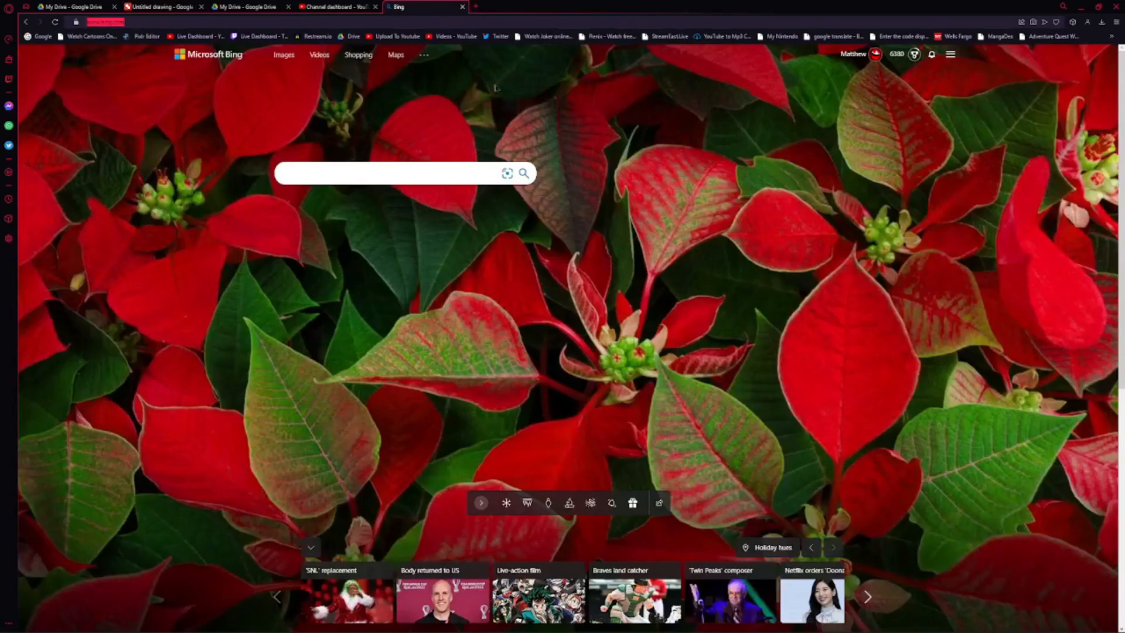
left_click(205, 6)
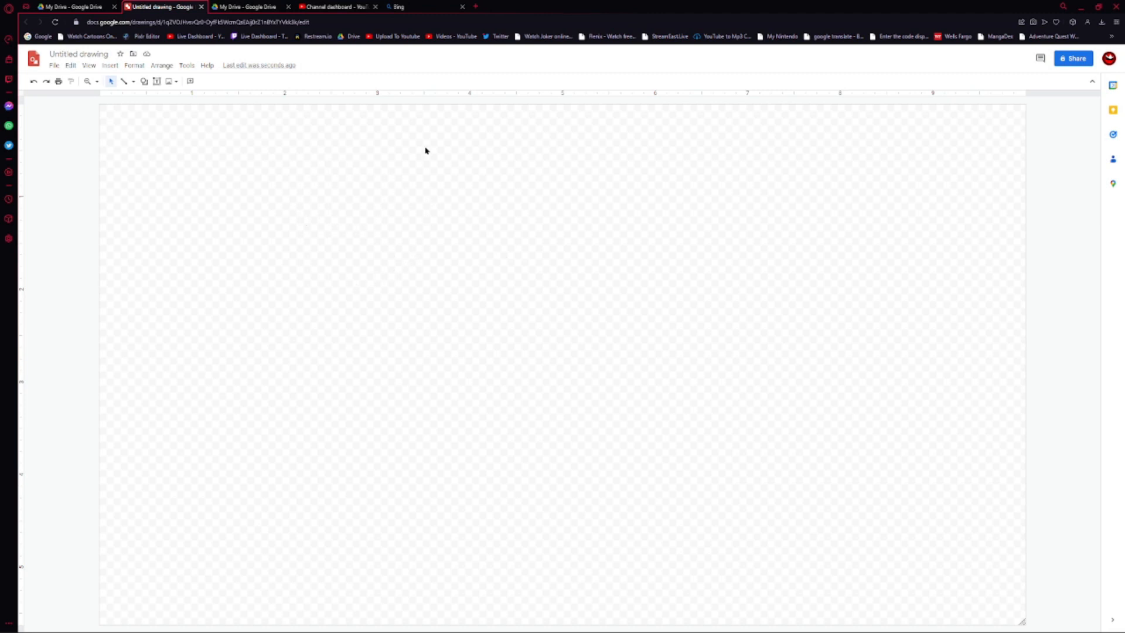
left_click(413, 6)
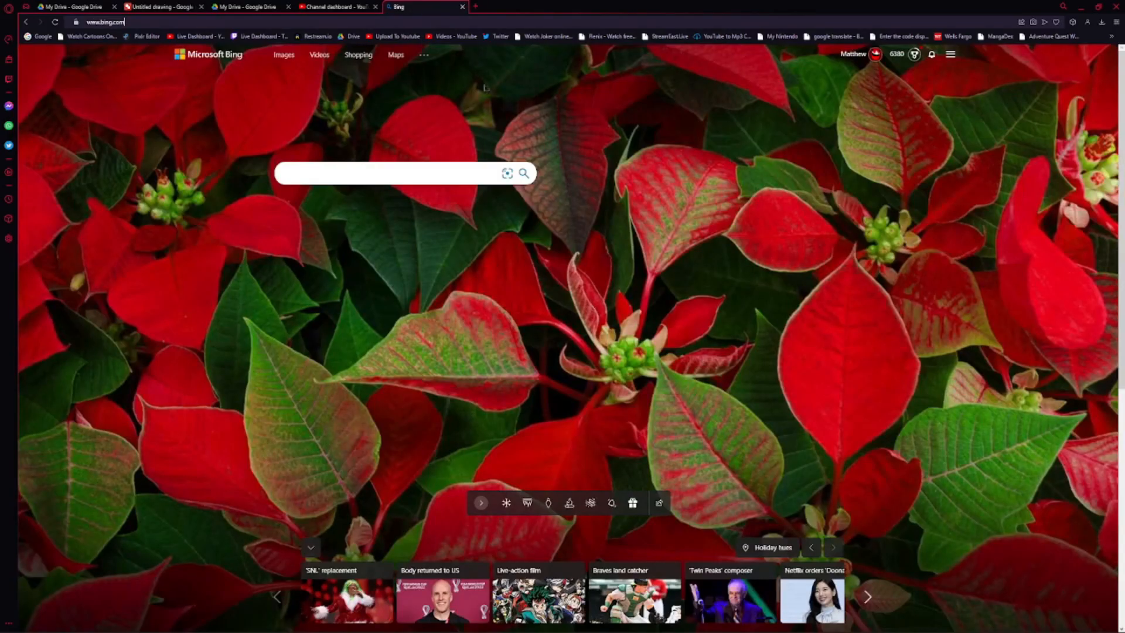
left_click(367, 171)
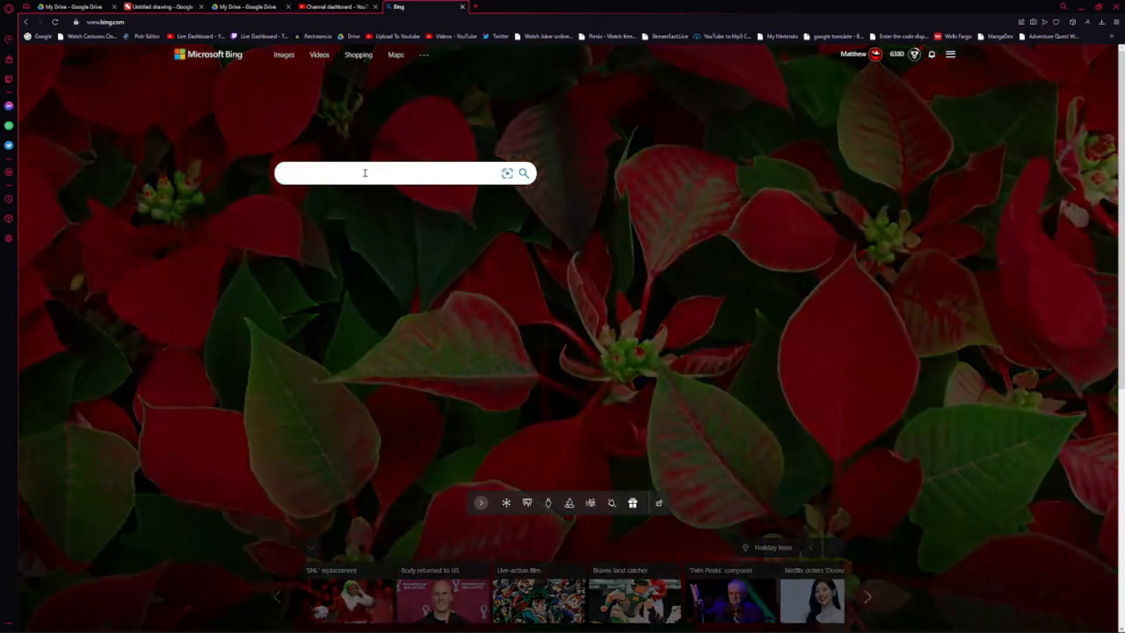
type("smash ")
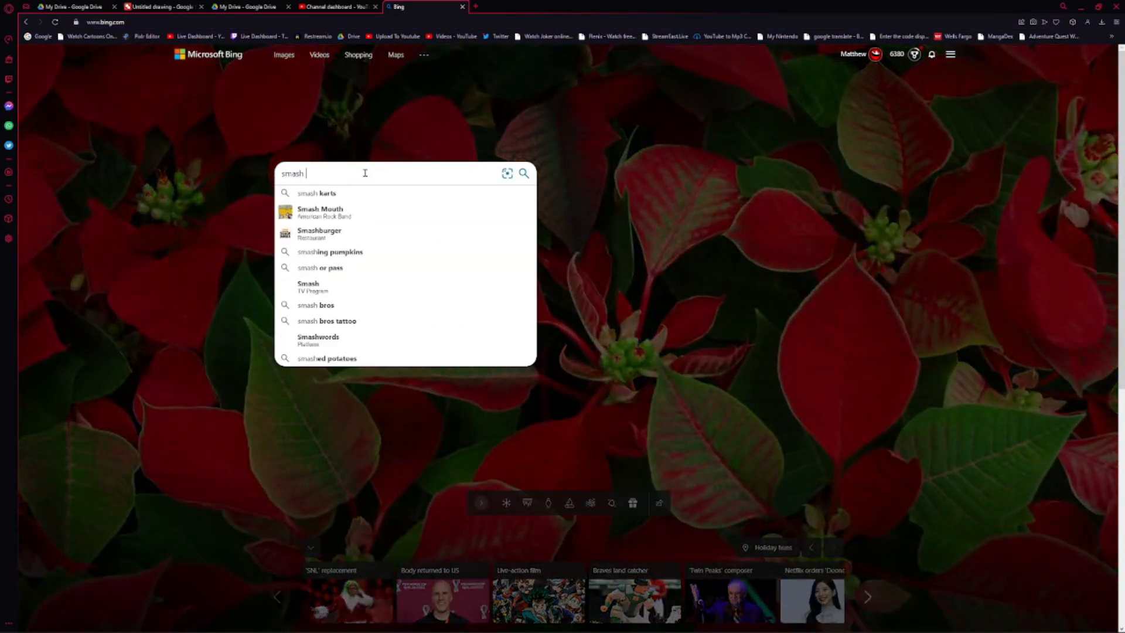
type("bros wiiu")
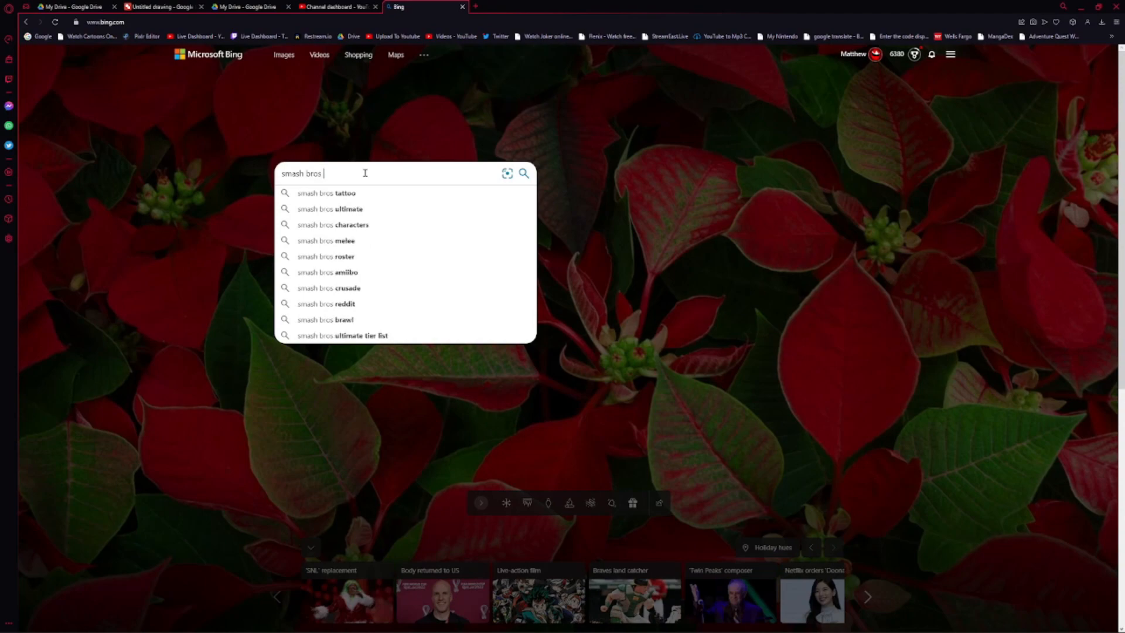
key("Return")
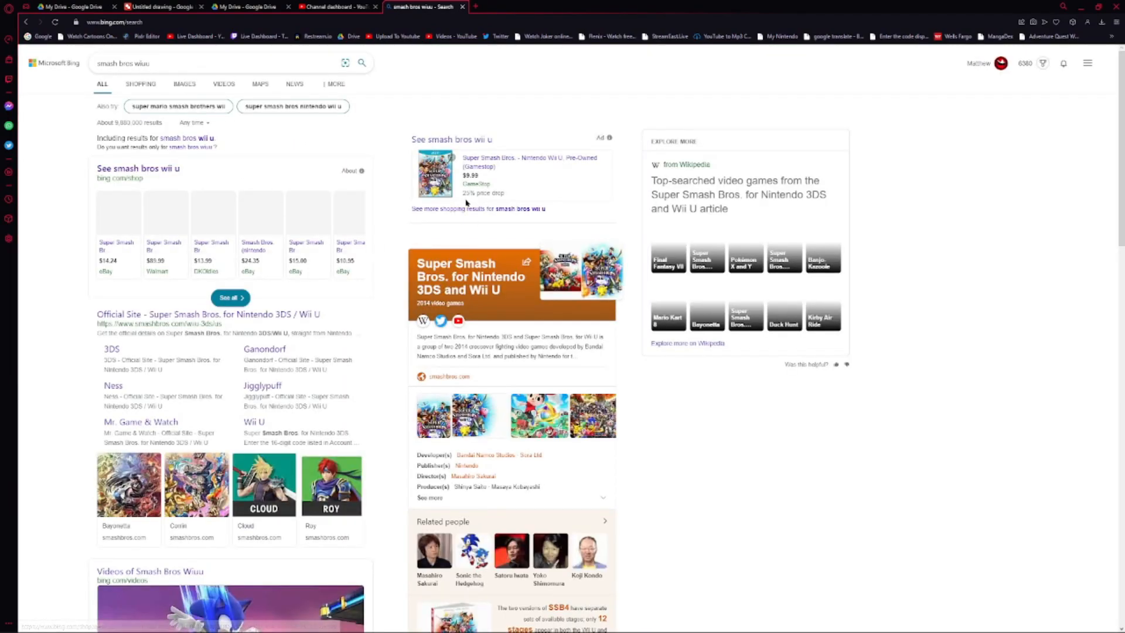
Extend the Bing search to "smash bros wiiu png" and show the image results.
left_click(141, 67)
key("Delete")
type("i")
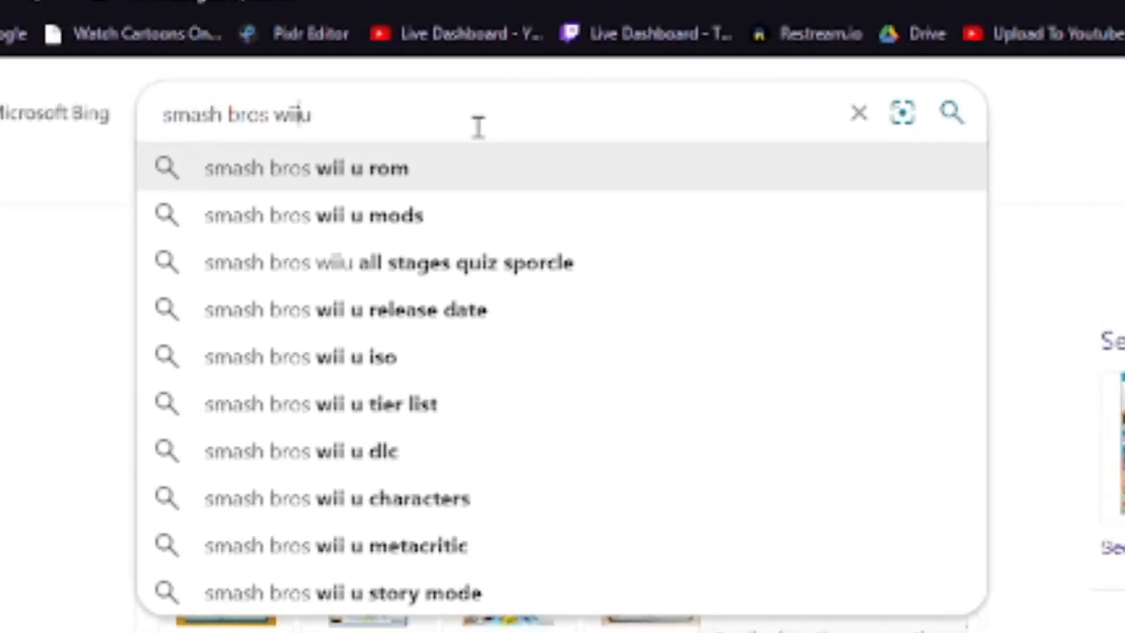
left_click(203, 68)
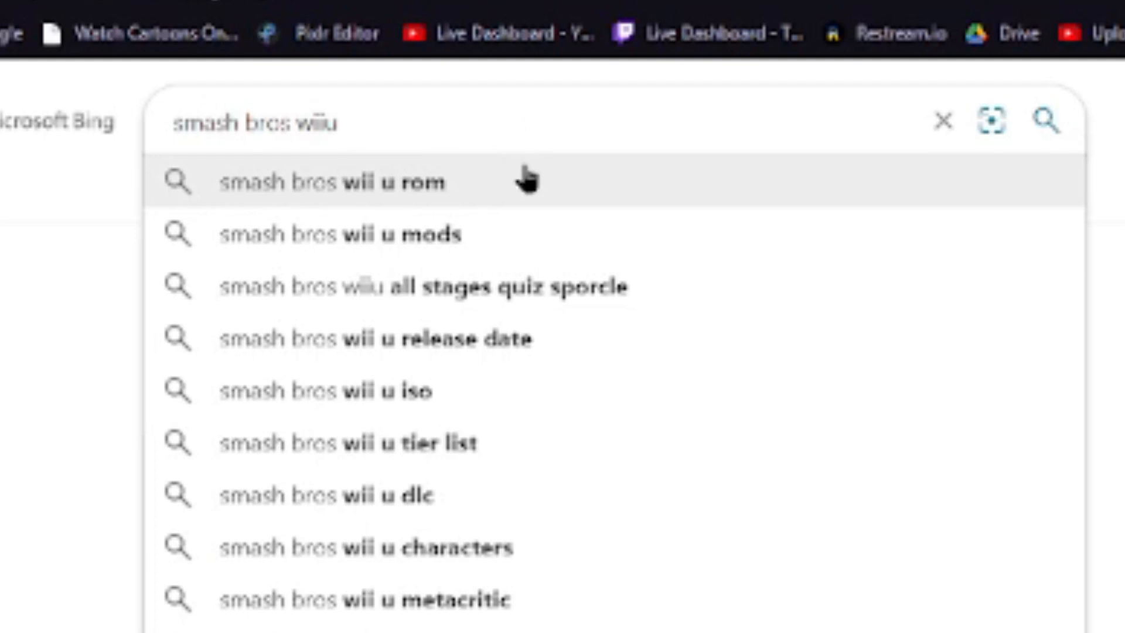
type("png")
key("Return")
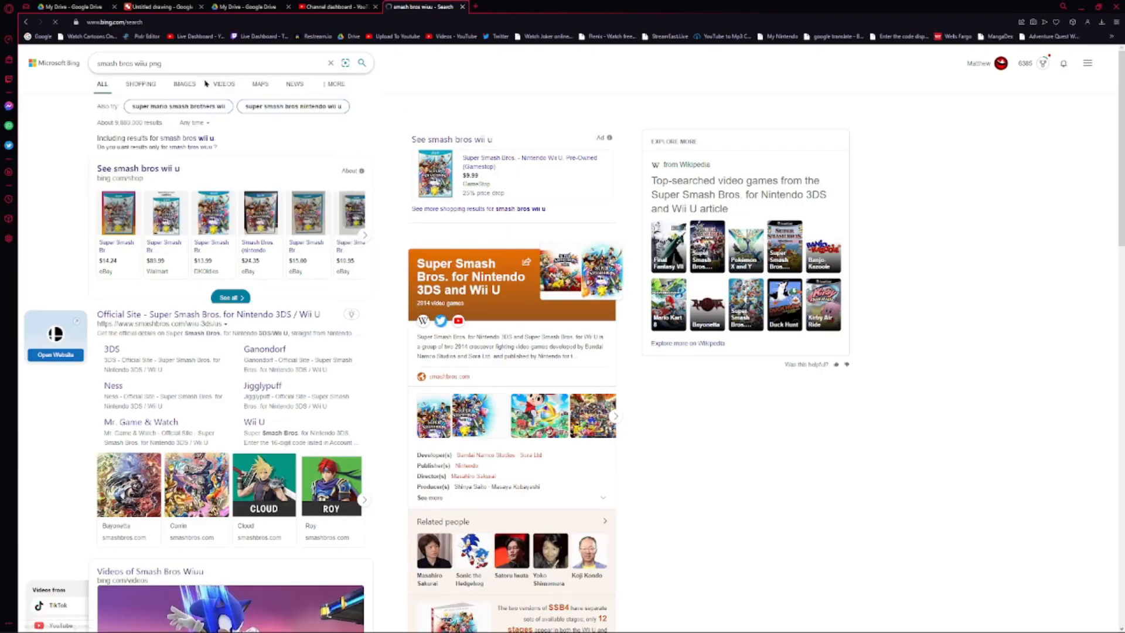
left_click(147, 87)
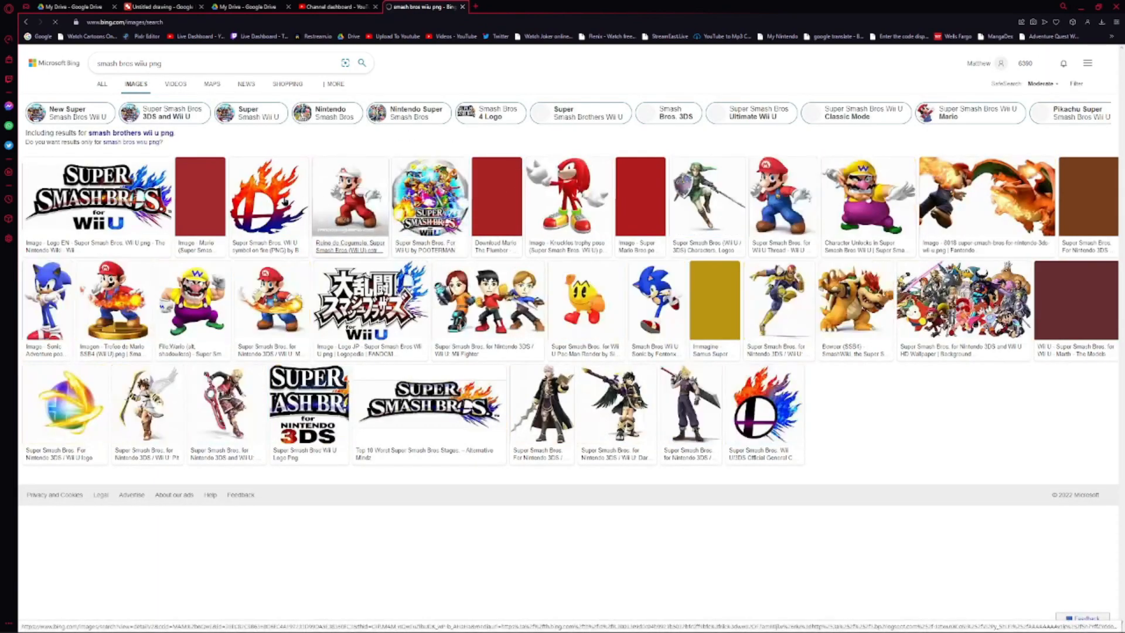
Preview the Super Smash Bros. for Wii U logo and look through the image results for suitable artwork.
left_click(137, 199)
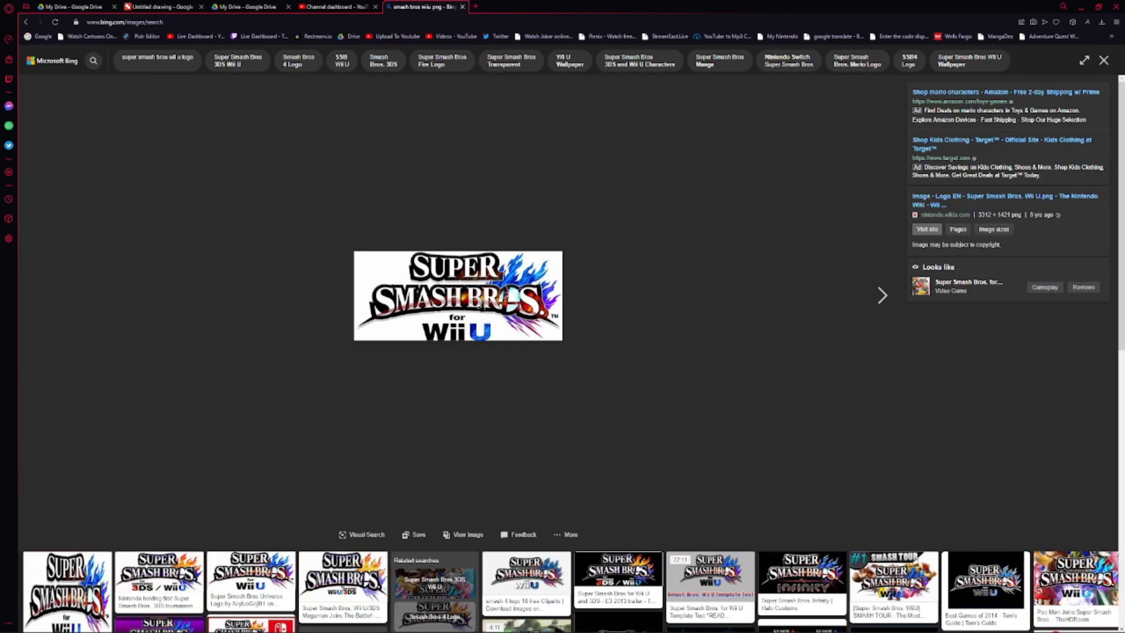
left_click(308, 103)
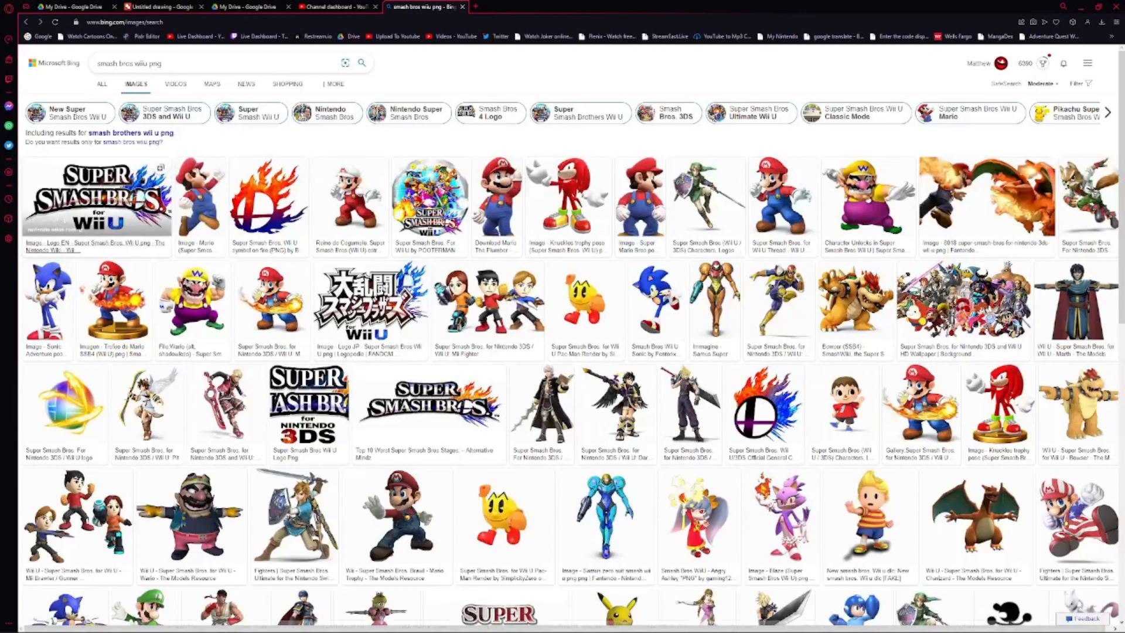
left_click(140, 180)
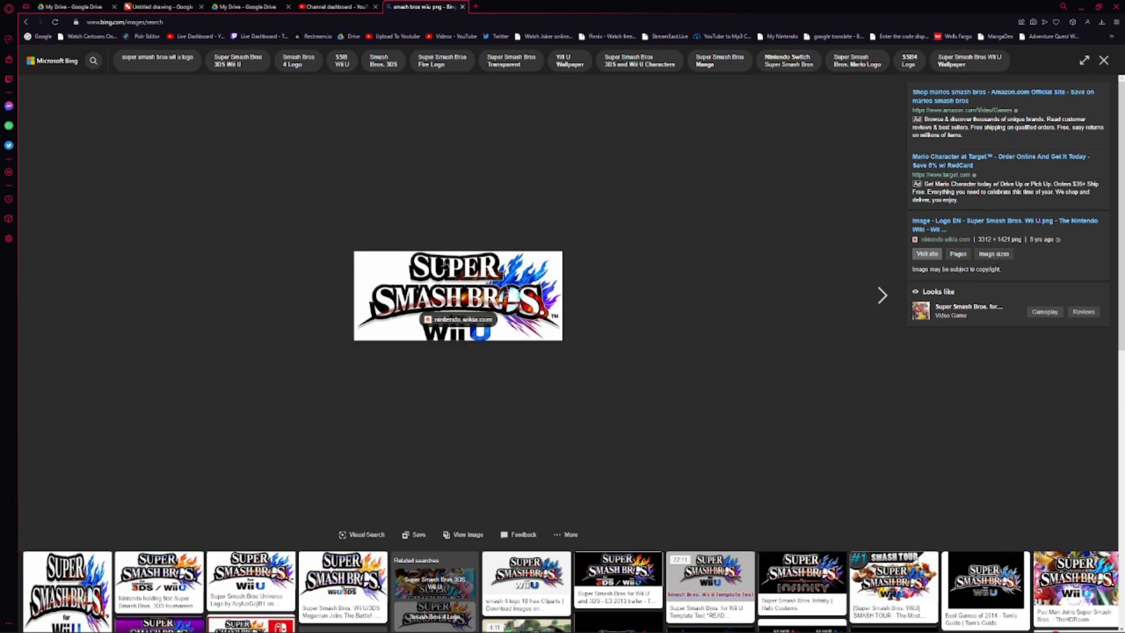
scroll(424, 297, "down", 2)
scroll(352, 298, "up", 1)
scroll(579, 194, "up", 1)
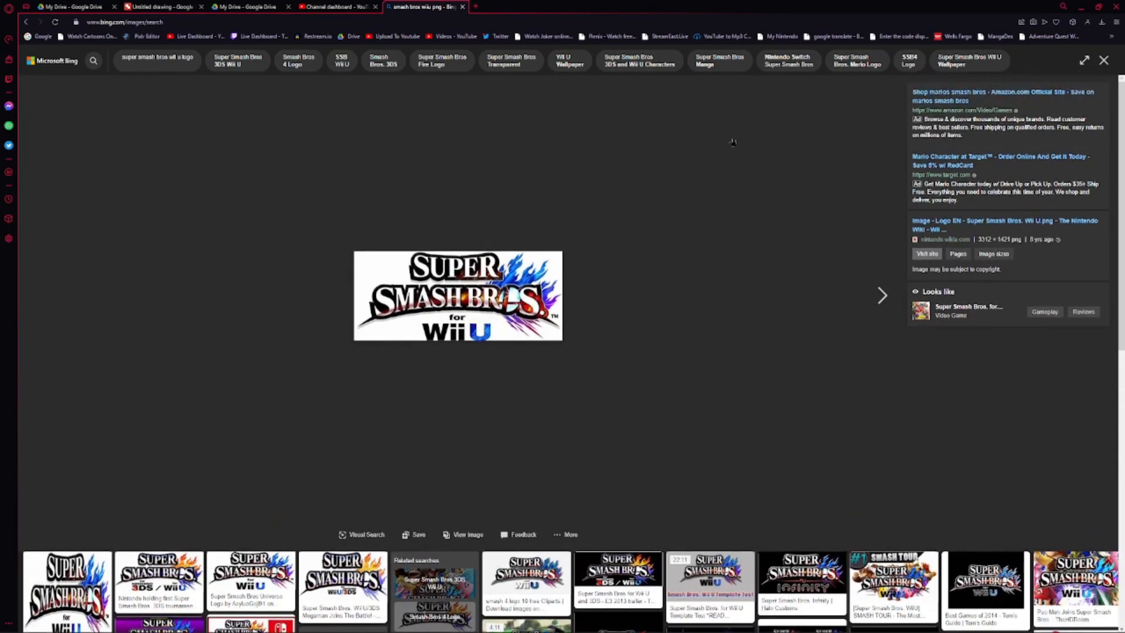
left_click(1103, 60)
scroll(846, 222, "down", 4)
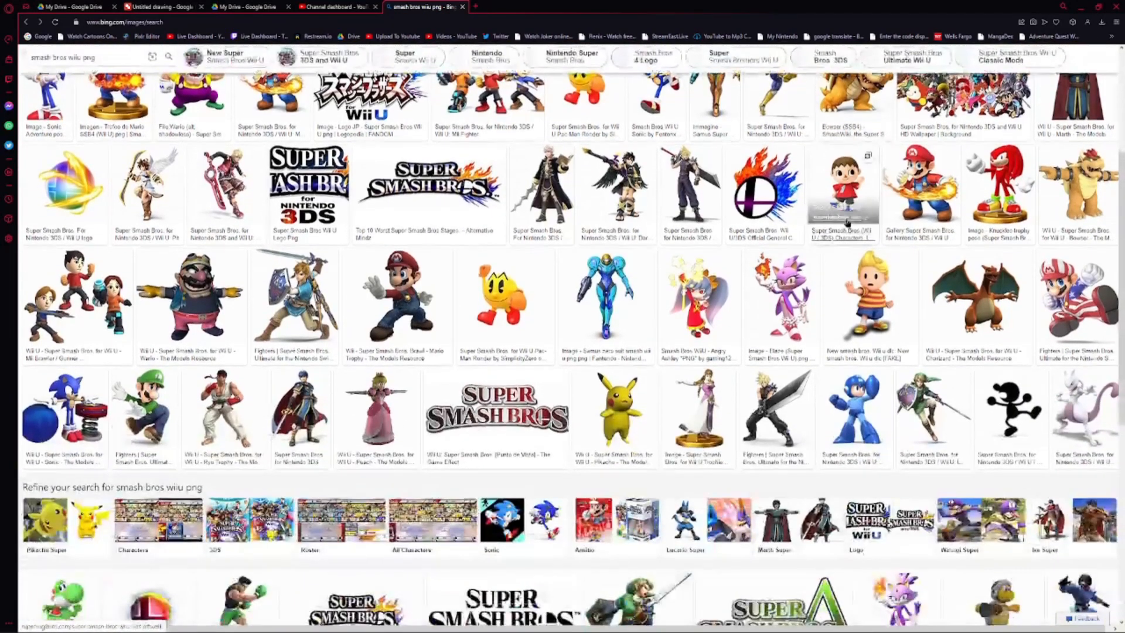
scroll(846, 223, "down", 6)
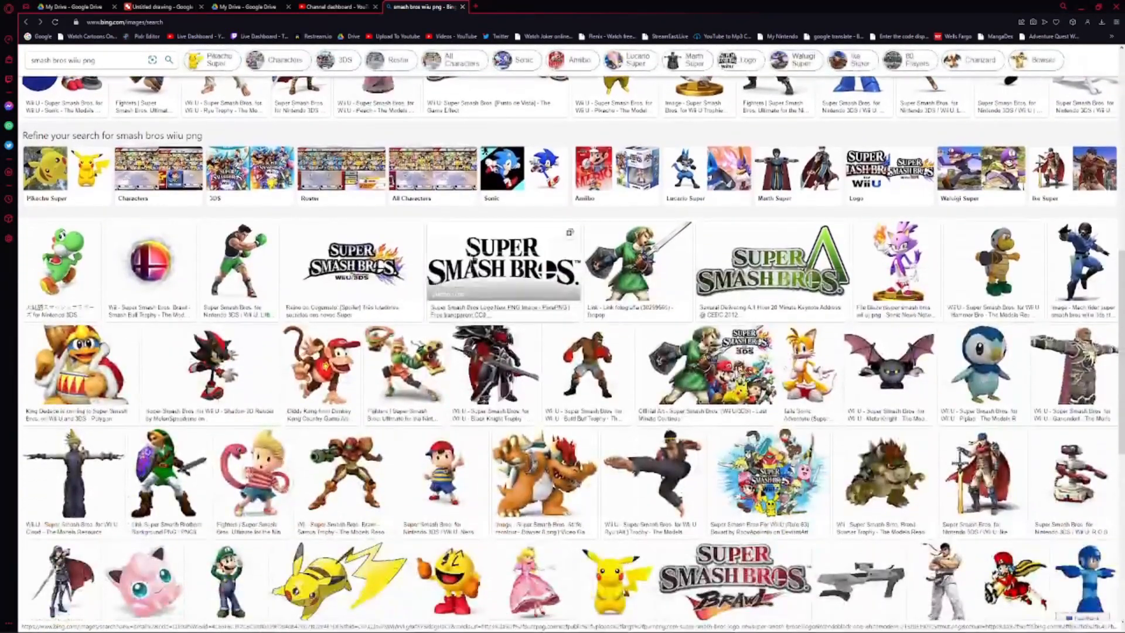
scroll(394, 241, "down", 12)
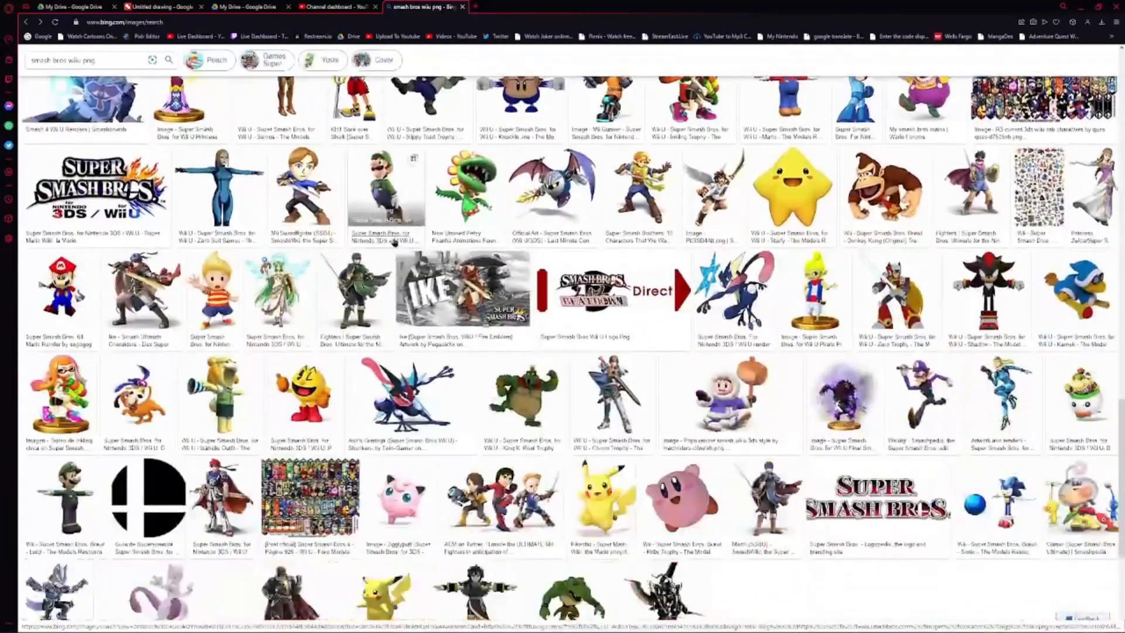
List the Super Smash Bros. for Wii U logo's available image sizes and open the 3312 x 1421 version from vgmdb.net.
left_click(394, 242)
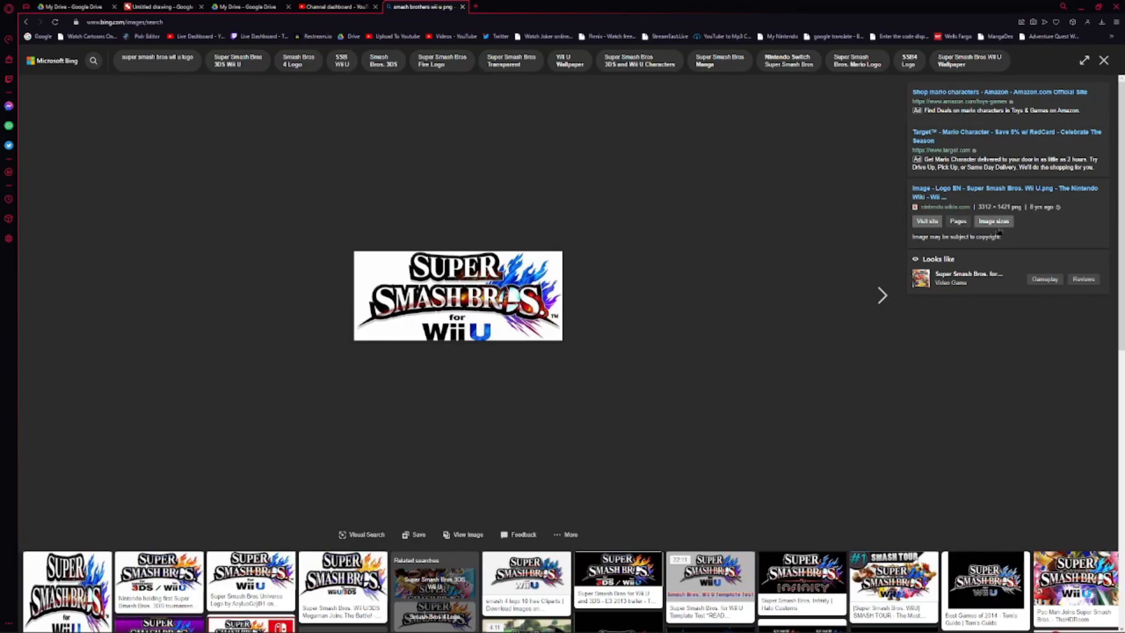
left_click(996, 222)
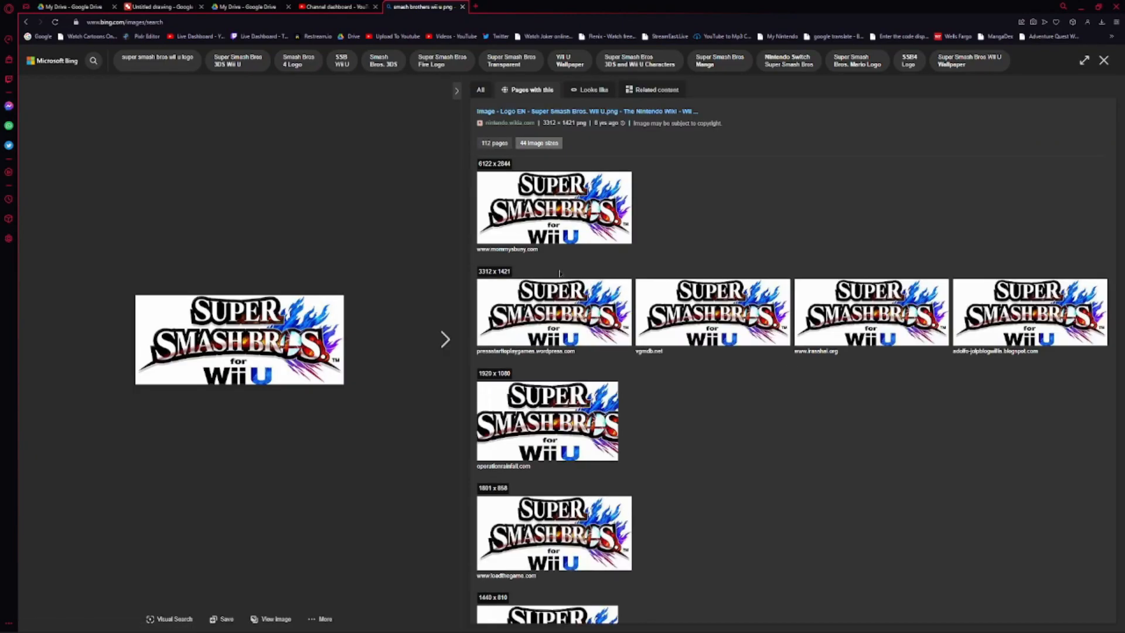
left_click(559, 212)
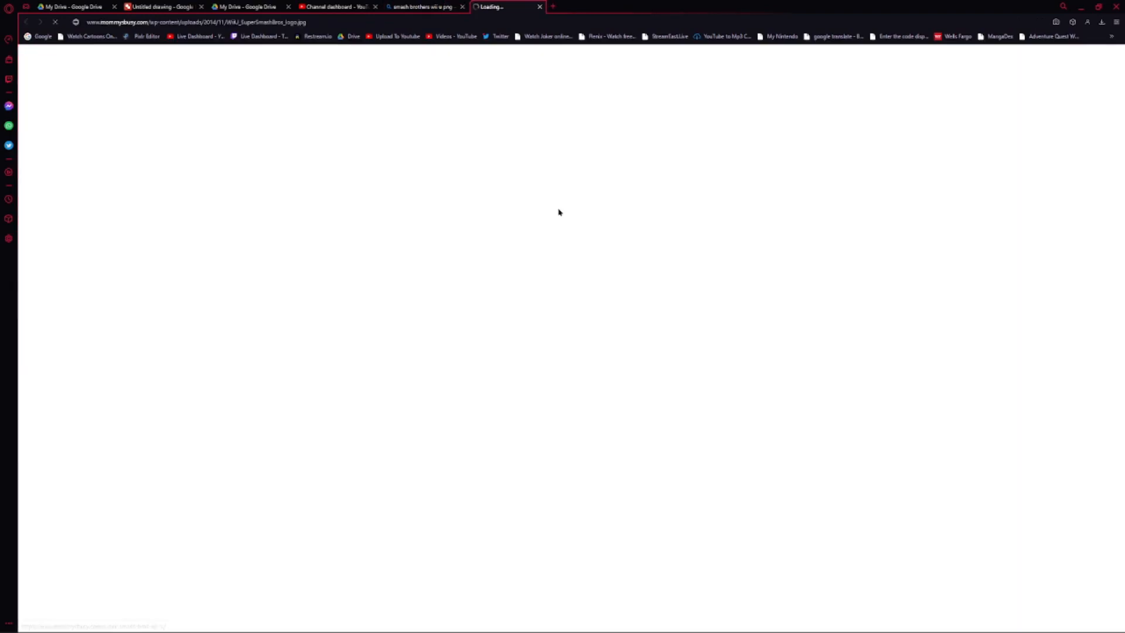
key("ctrl+w")
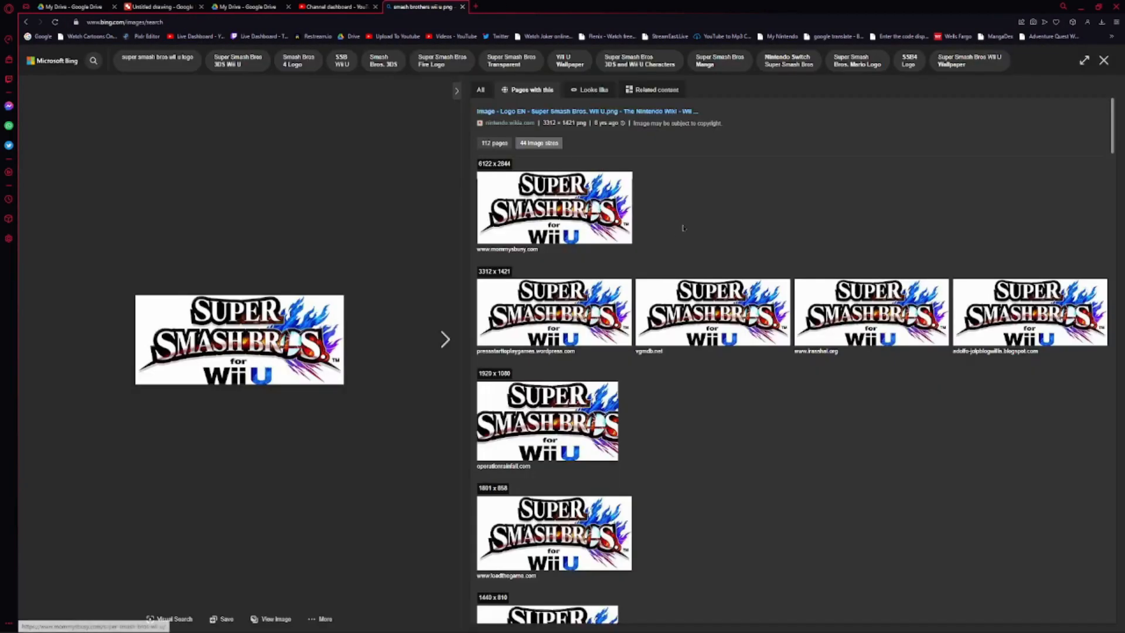
left_click(703, 311)
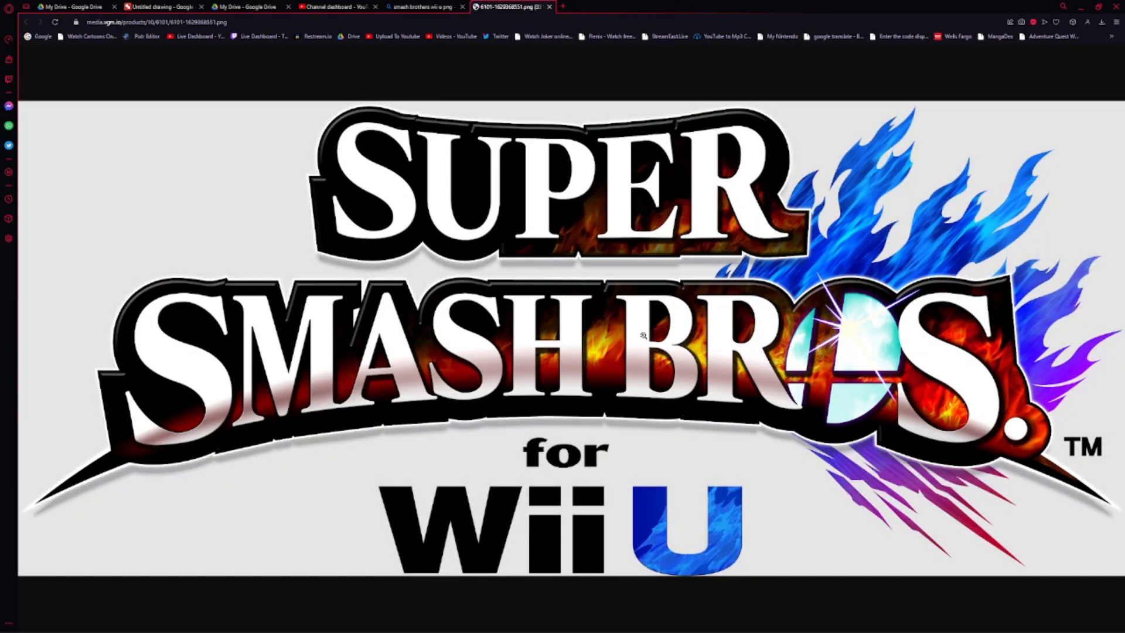
Copy the full-size logo into the untitled drawing and move it towards the canvas's upper-left corner.
right_click(644, 335)
left_click(686, 366)
left_click(158, 6)
key("ctrl+v")
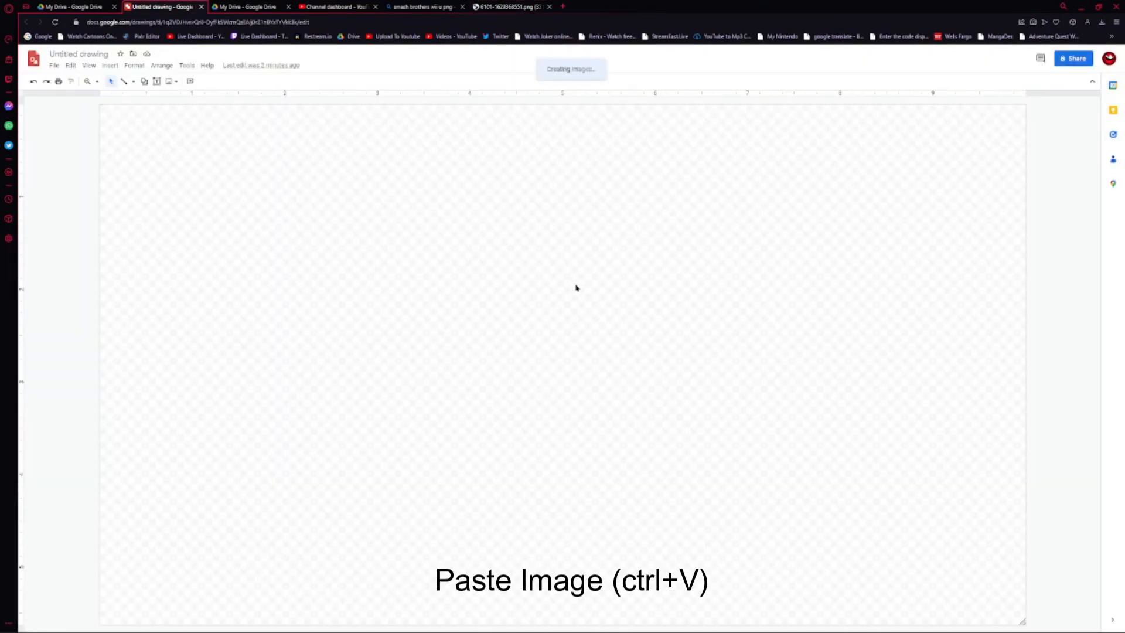
left_click(79, 283)
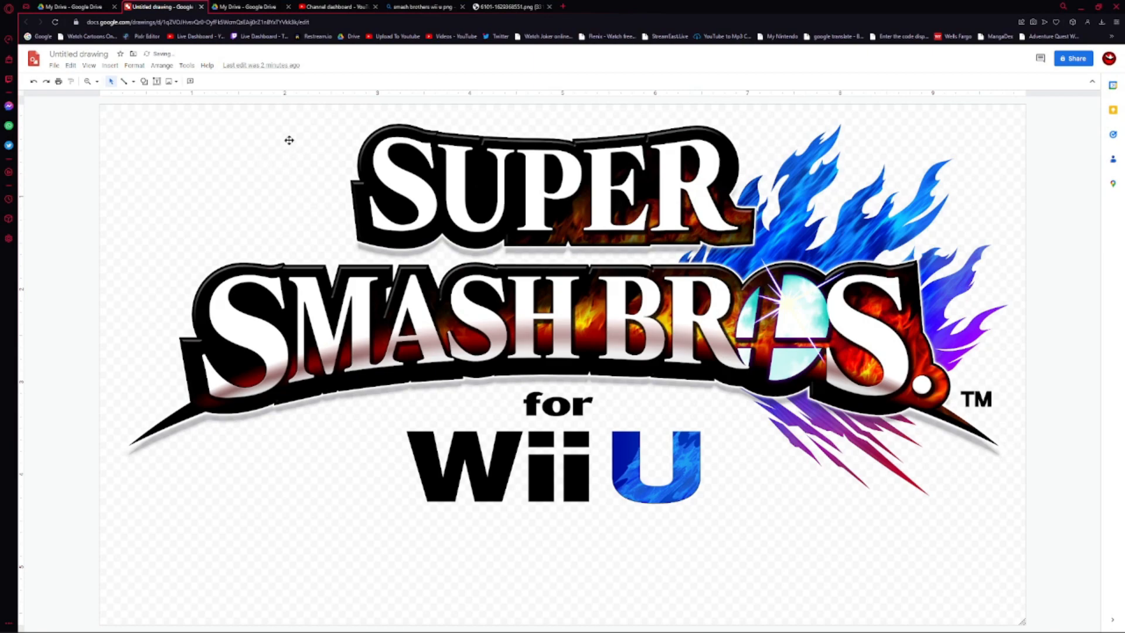
left_click_drag(638, 245, 629, 210)
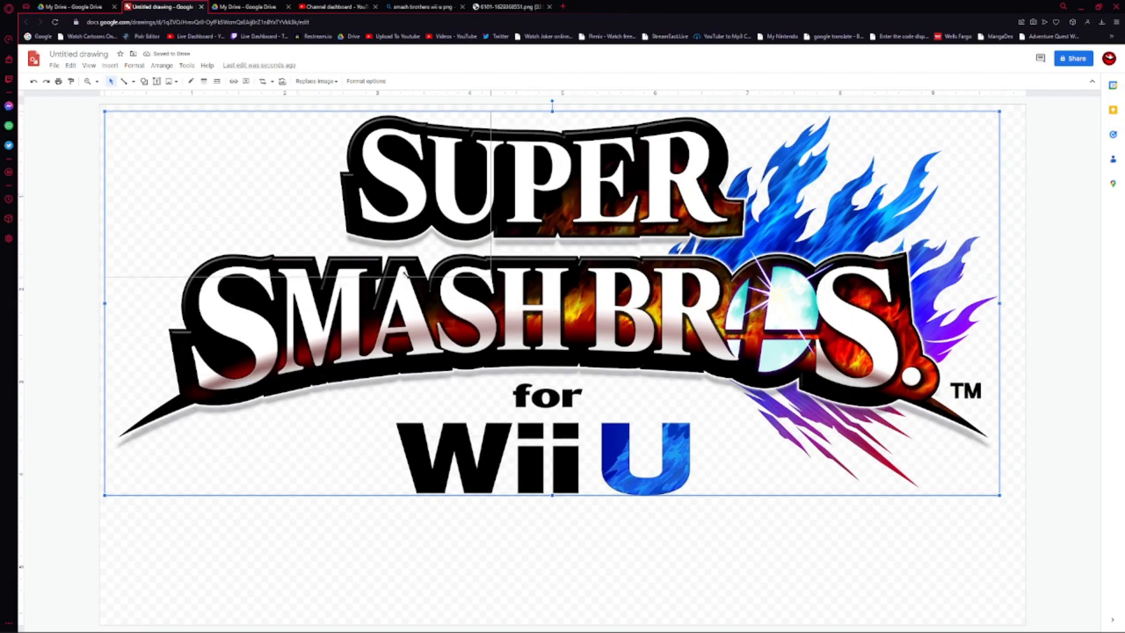
Shrink the Super Smash Bros. for Wii U logo to about half the canvas width and place it in the canvas's upper-left corner.
left_click_drag(405, 273, 460, 263)
left_click_drag(352, 217, 385, 221)
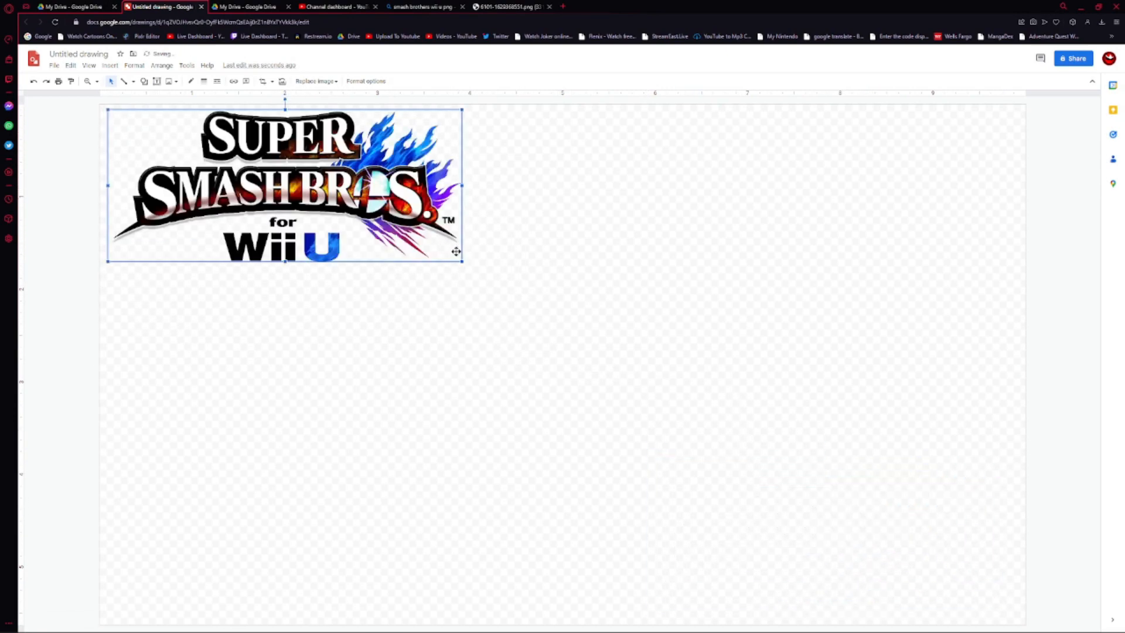
left_click_drag(462, 262, 485, 286)
left_click(564, 300)
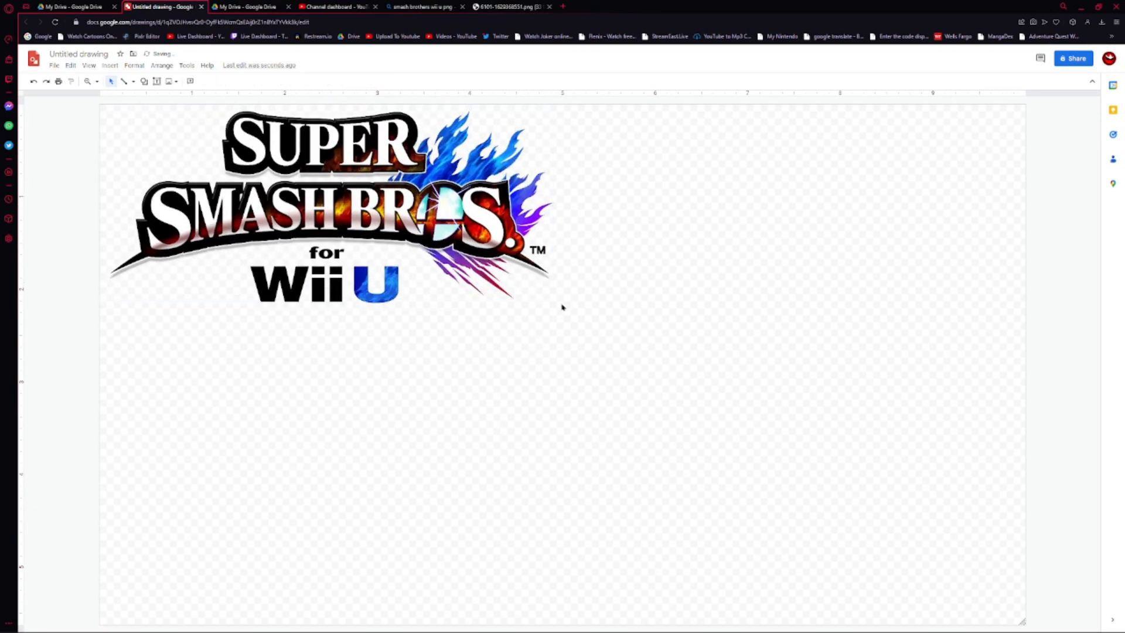
left_click(539, 259)
left_click_drag(554, 304, 561, 307)
left_click(593, 335)
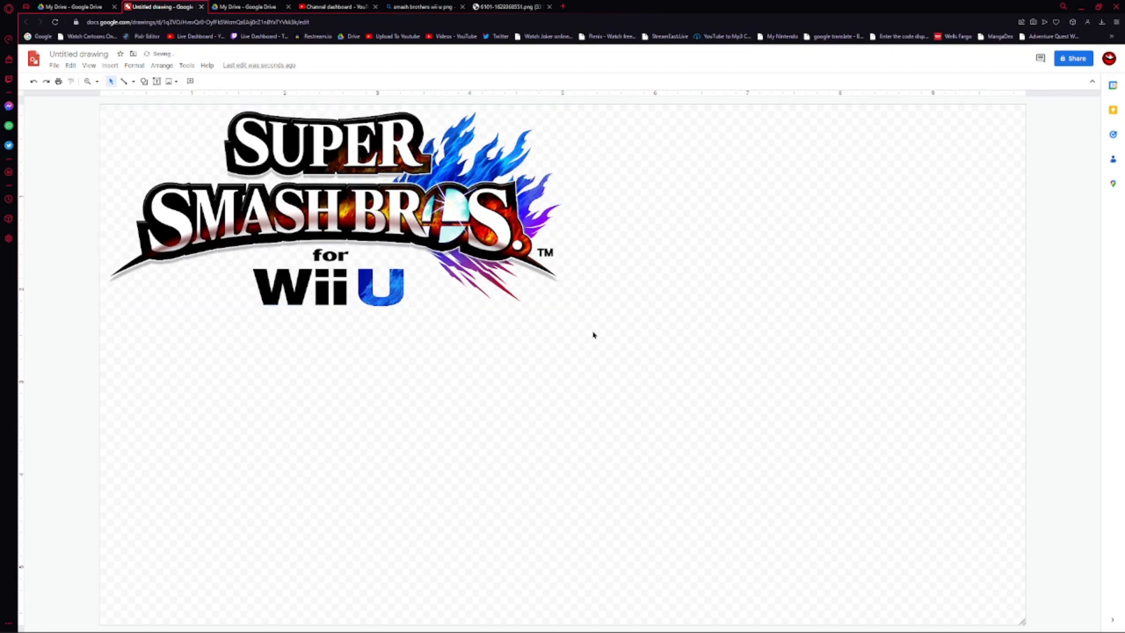
Close the full-size logo image and its Bing preview to return to the image results.
left_click(518, 7)
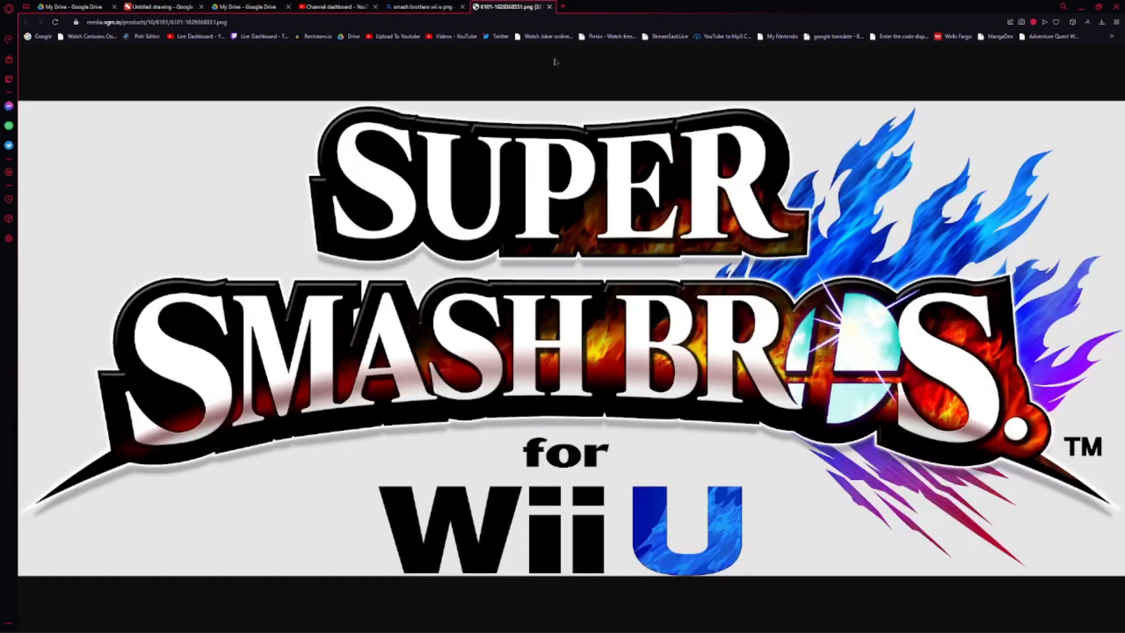
left_click(549, 7)
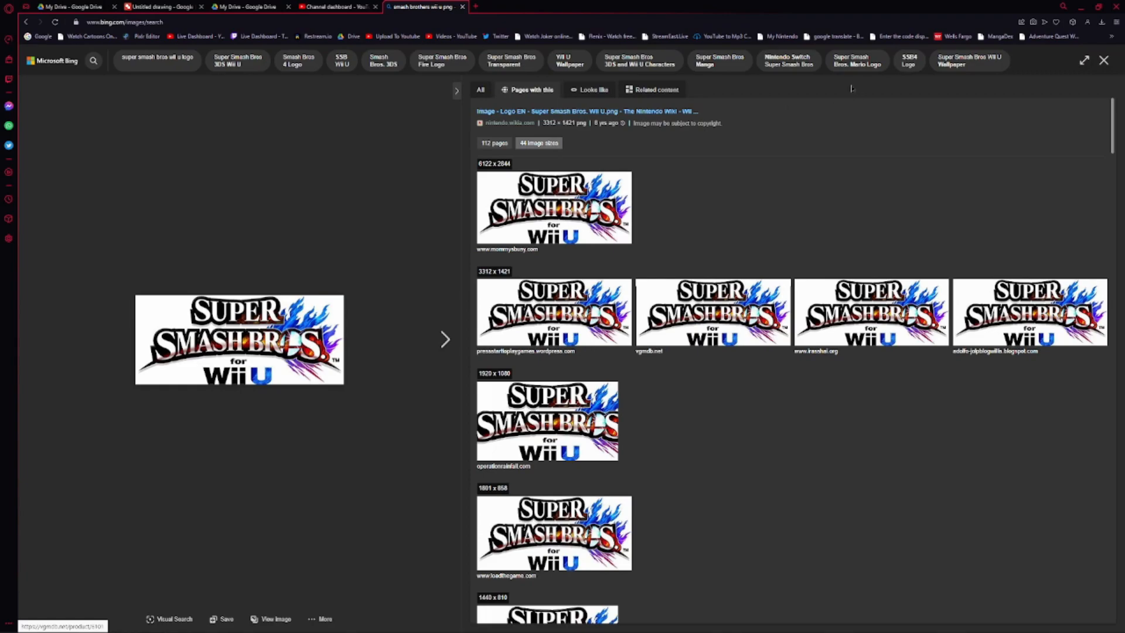
left_click(1104, 61)
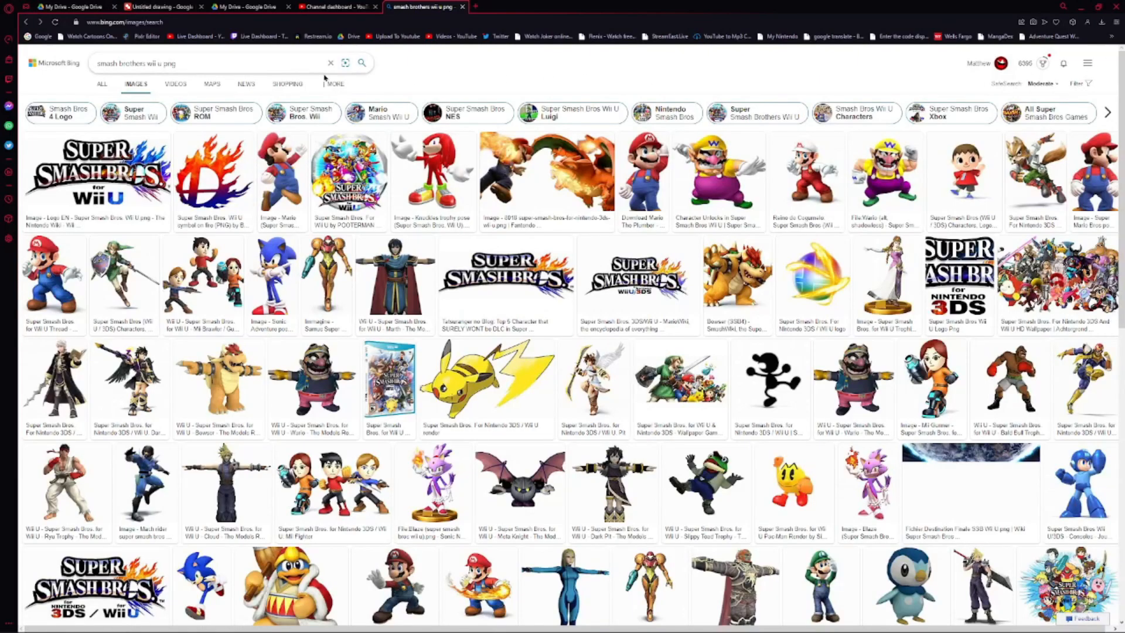
Replace the Bing image search with "mario png" and show the results for it.
left_click_drag(163, 66, 95, 64)
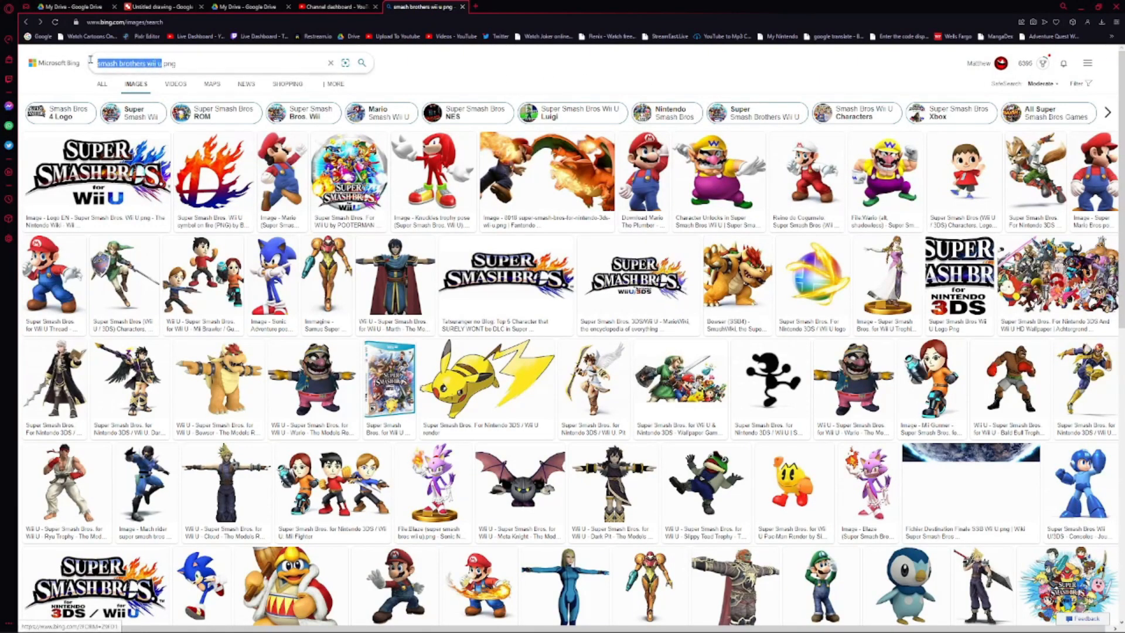
type("masrio")
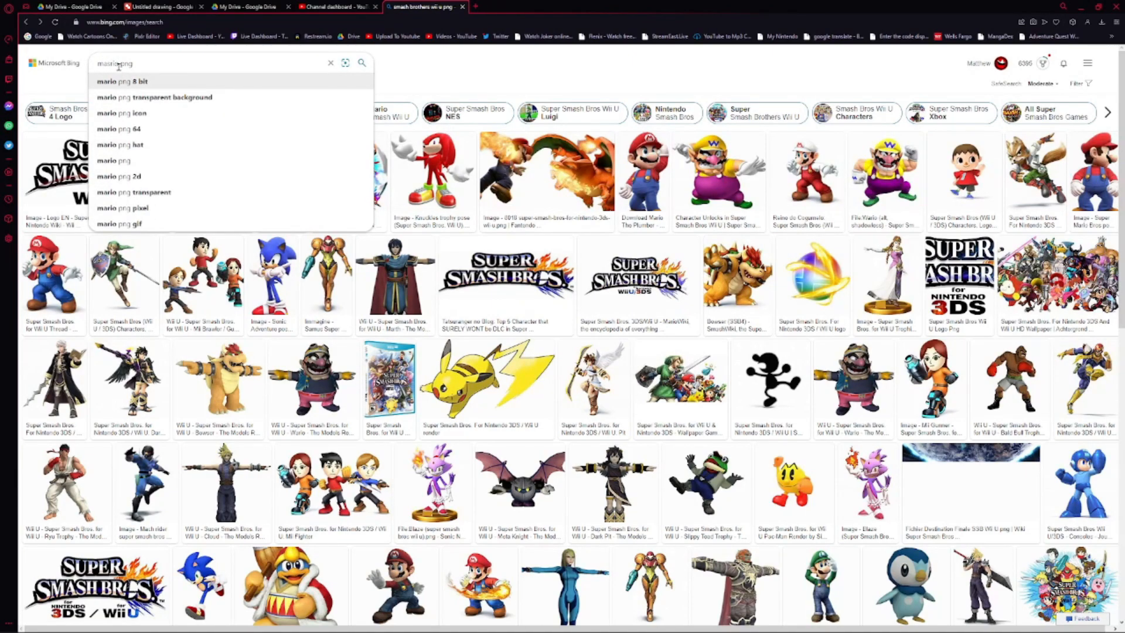
double_click(124, 64)
left_click_drag(104, 65, 95, 57)
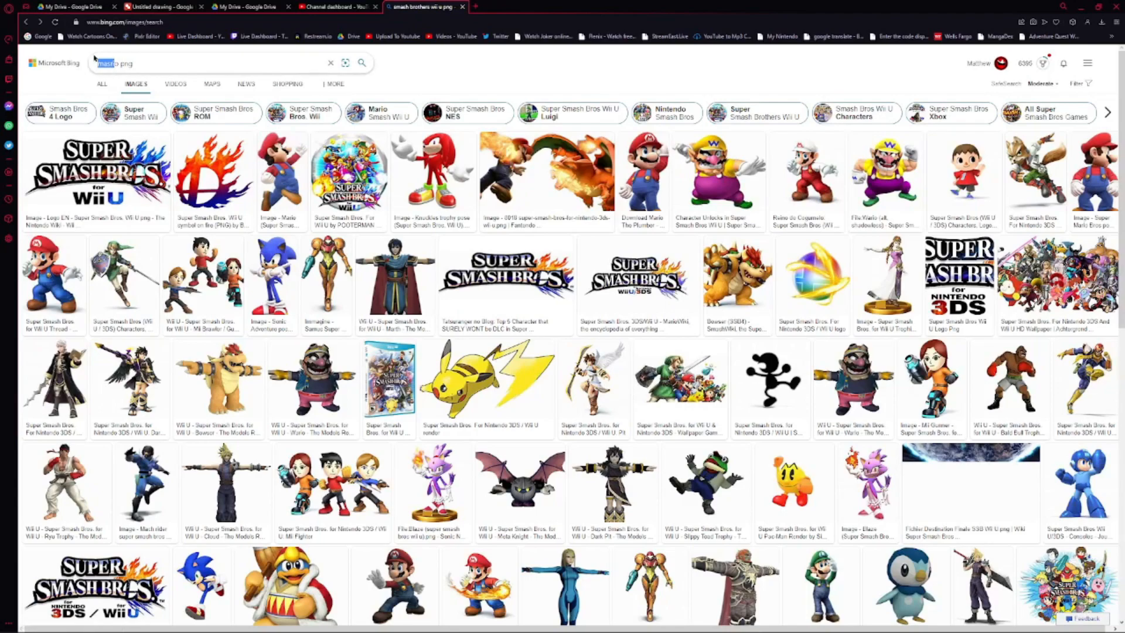
type("marti")
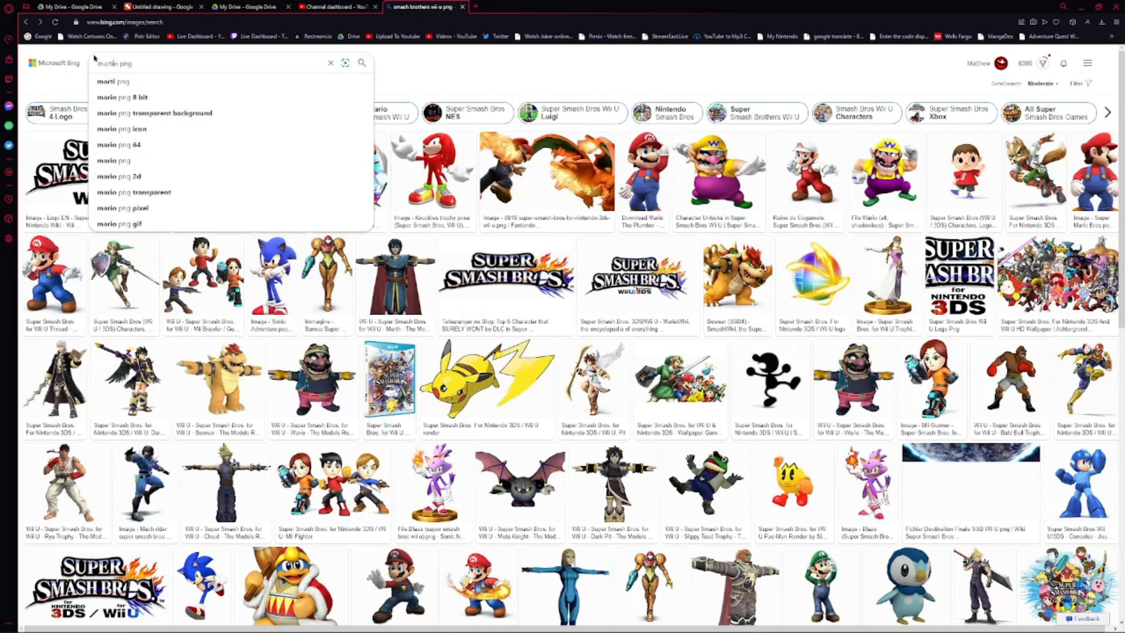
key("Return")
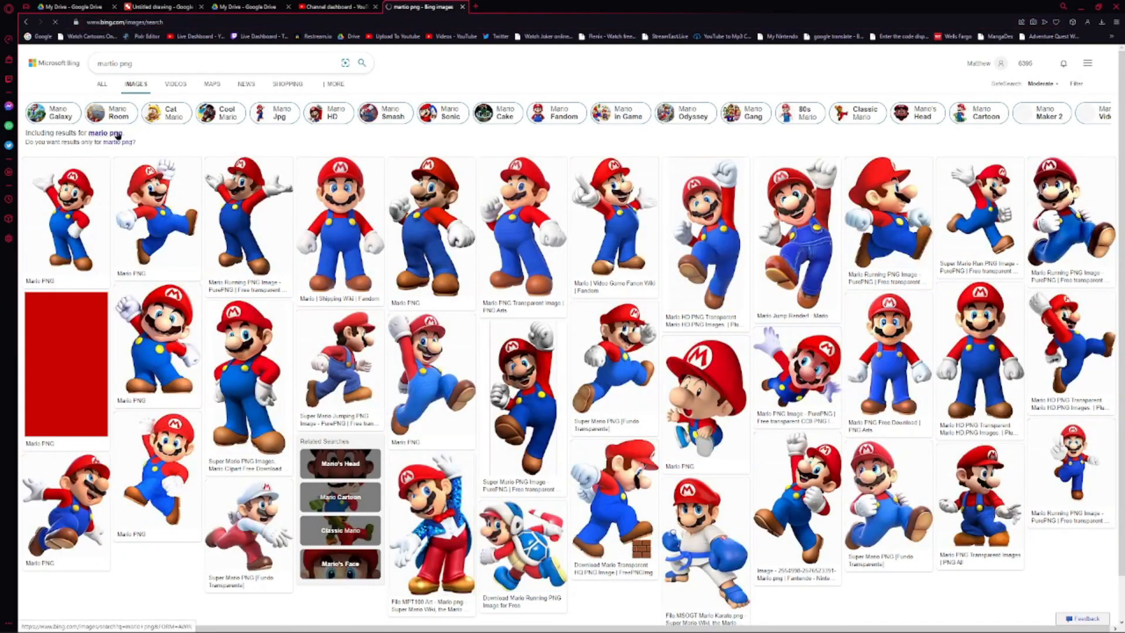
left_click(121, 133)
Extend the Bing image search to "mario png smash bros".
left_click(242, 56)
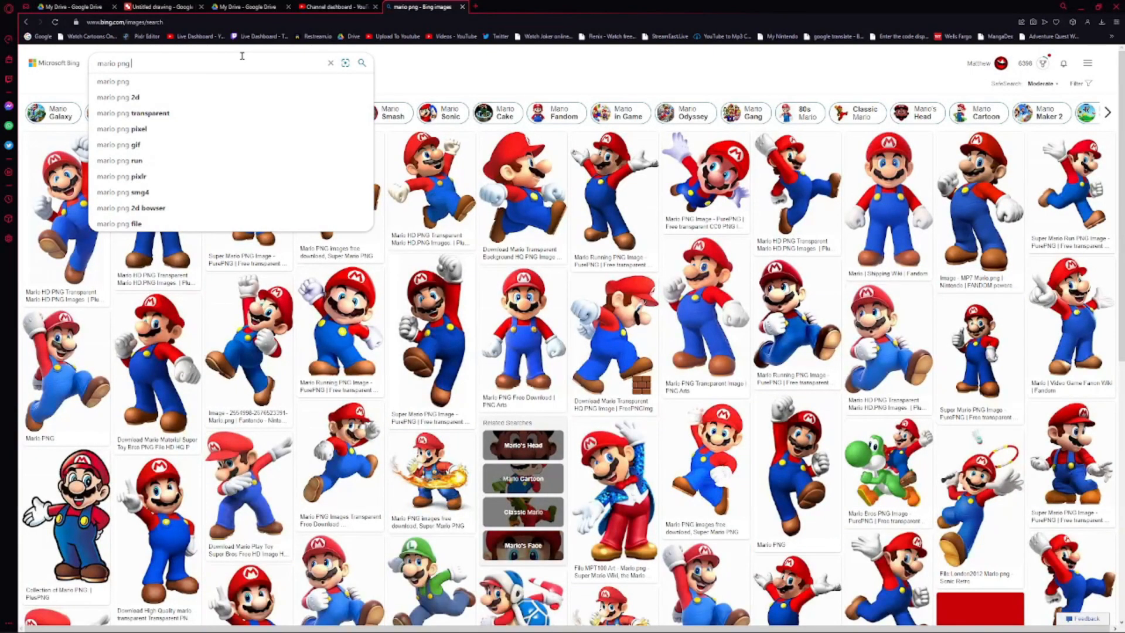
type("smash bros")
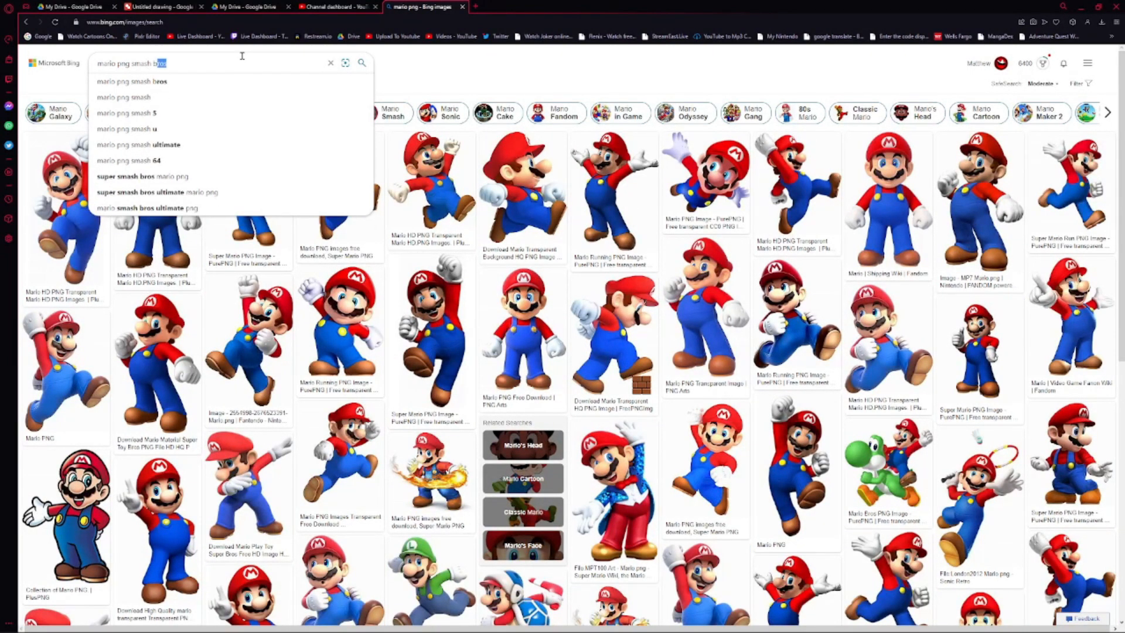
key("Return")
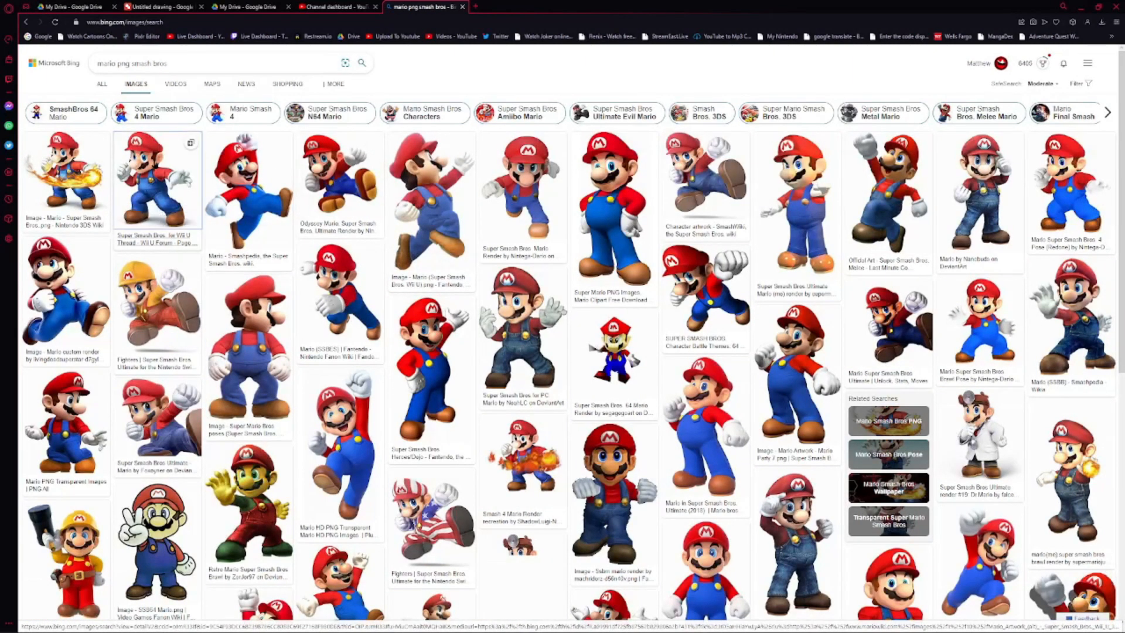
Open the Super Smash Bros. for Wii U Mario render from Nintendo Life at full size and copy the image.
left_click(157, 182)
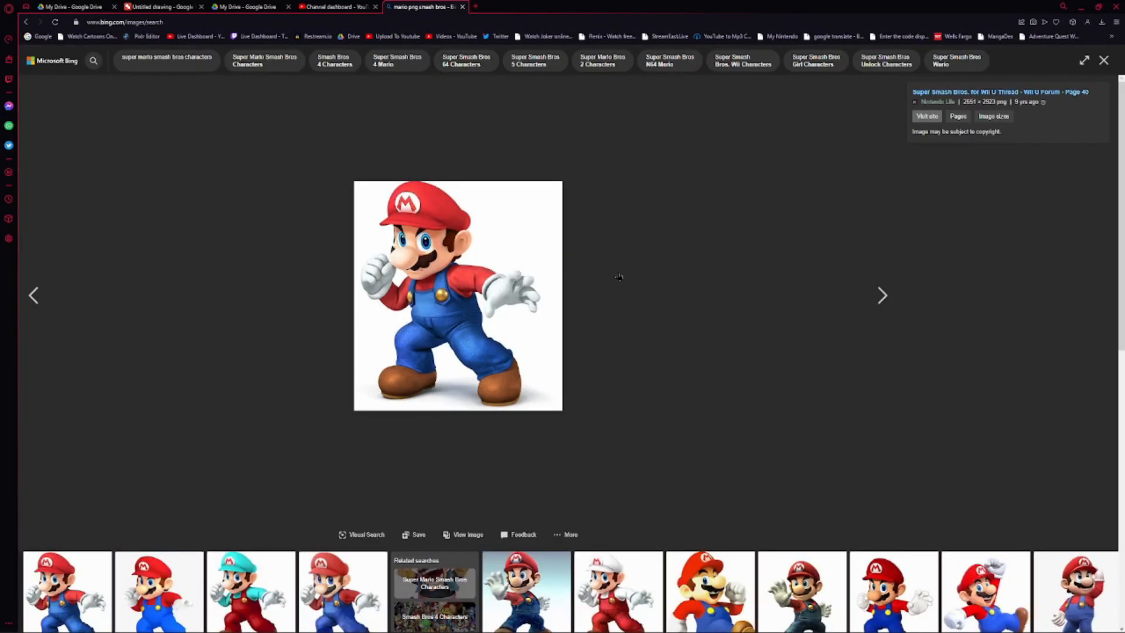
left_click(163, 7)
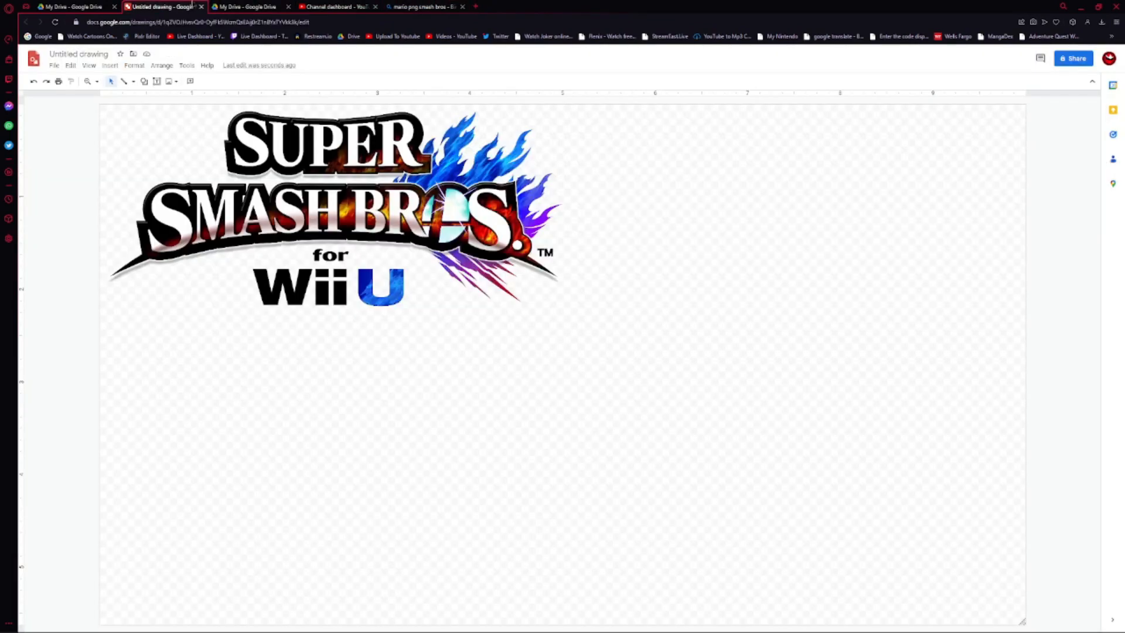
left_click(423, 7)
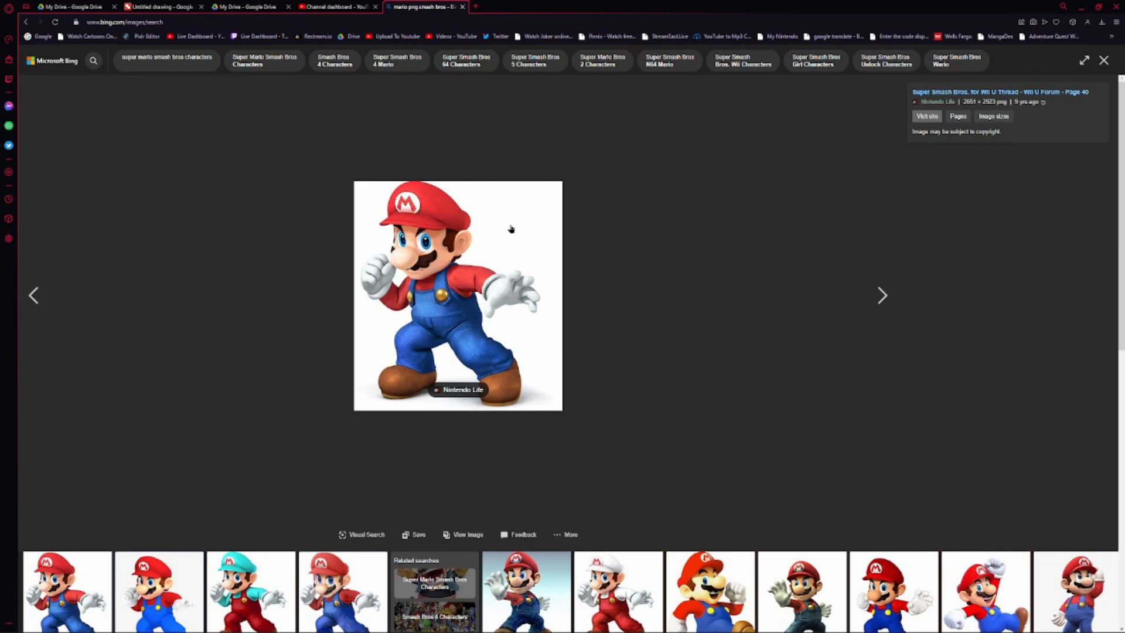
left_click(55, 23)
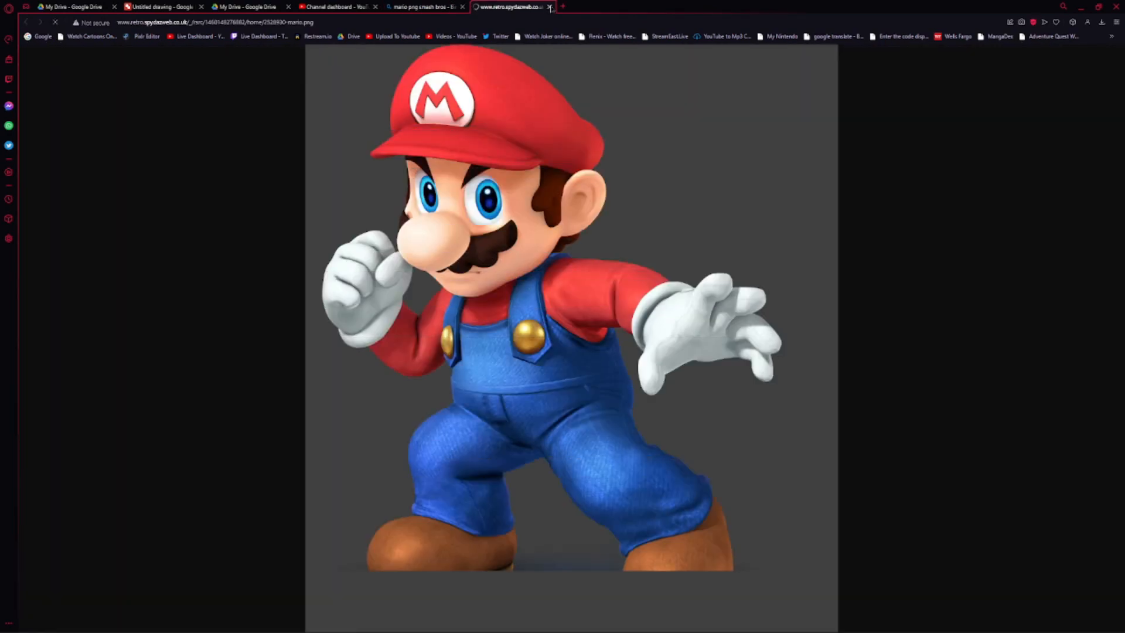
right_click(507, 276)
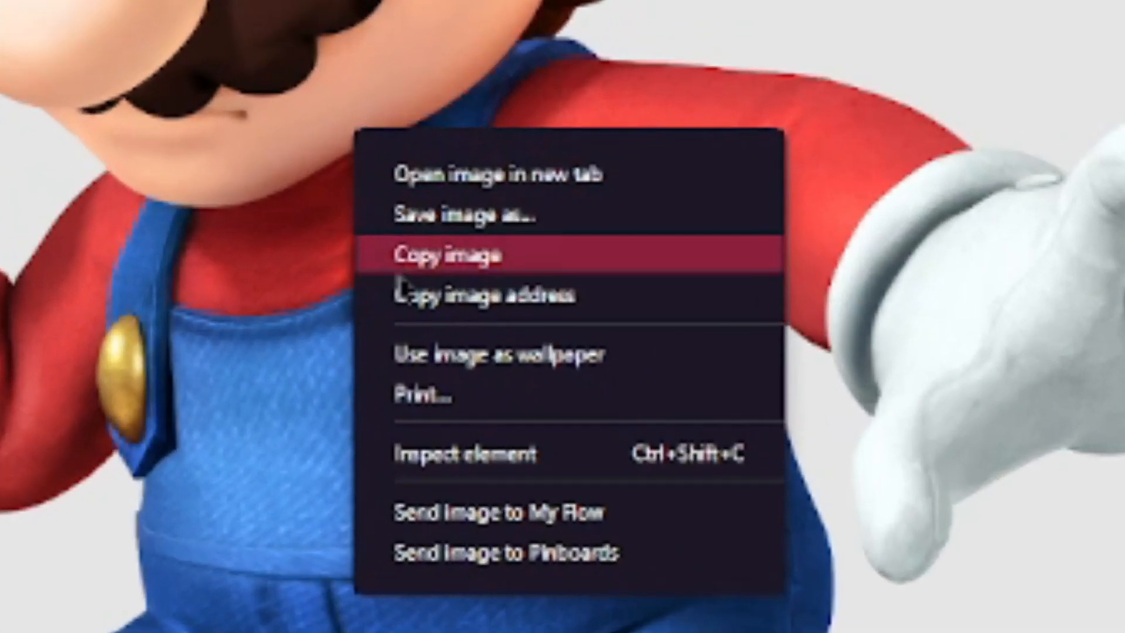
left_click(516, 308)
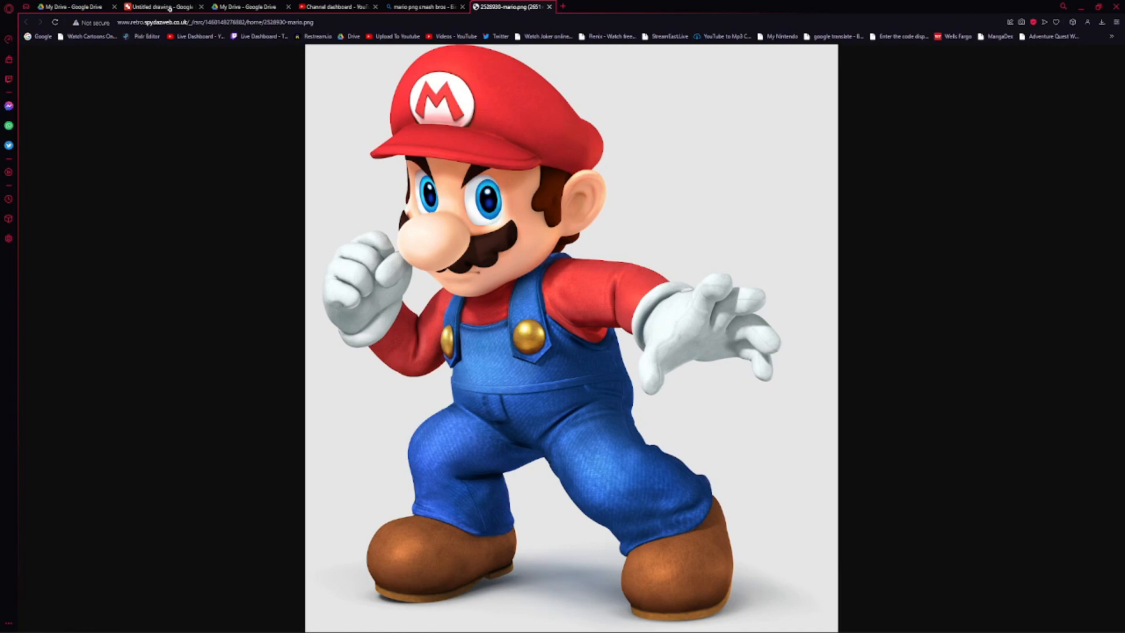
Paste the Mario image into the untitled drawing and position it beside the logo on the canvas's right half.
key("ctrl+2")
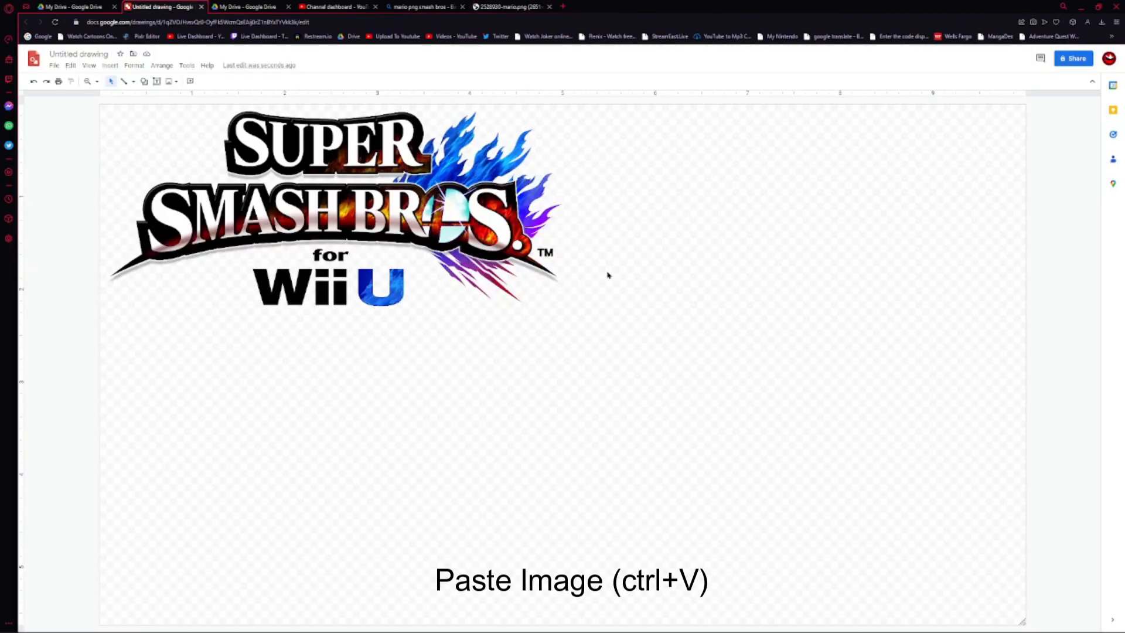
key("ctrl+v")
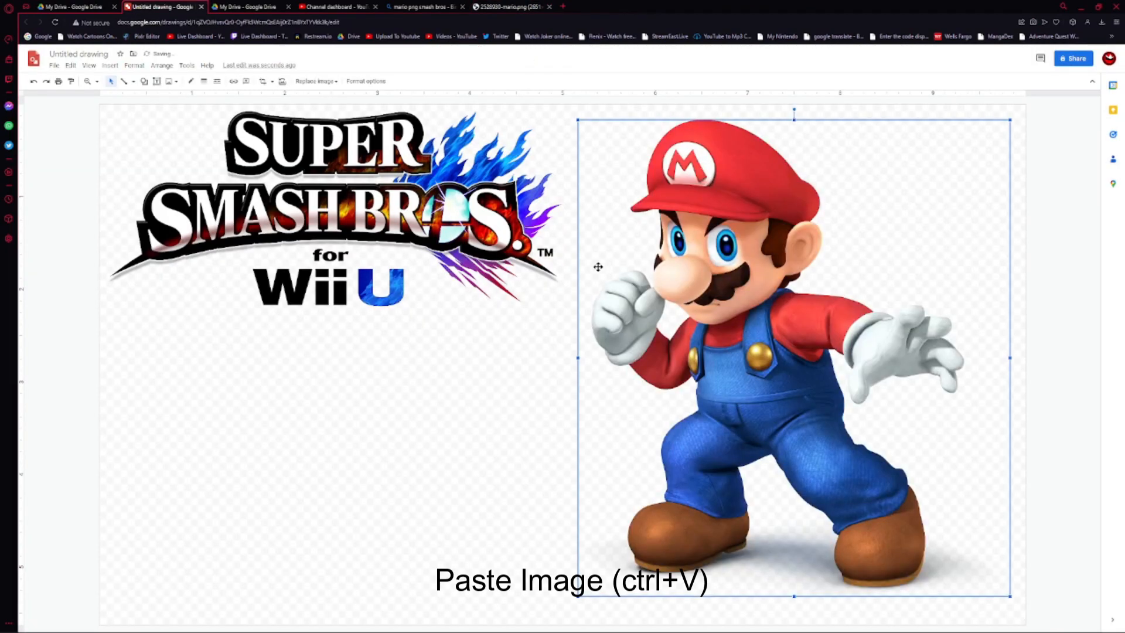
left_click(562, 398)
left_click(727, 326)
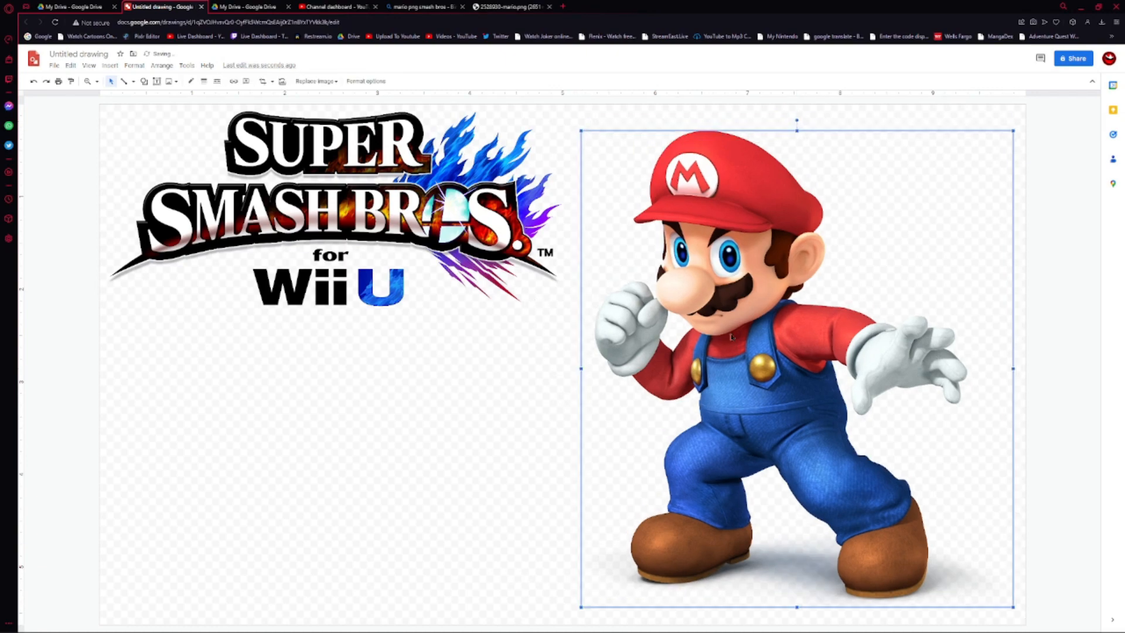
left_click(545, 409)
left_click(631, 350)
left_click(550, 406)
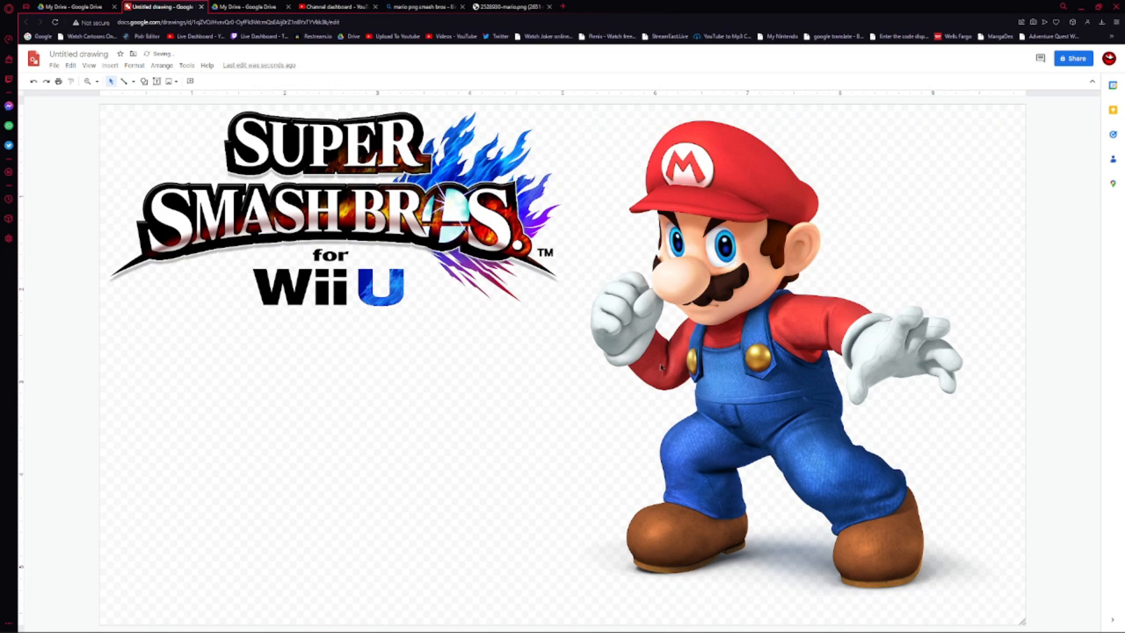
Enlarge Mario so his head and upper body fill the canvas's right half, with his legs running past the lower edge.
left_click_drag(760, 330, 862, 523)
left_click_drag(676, 315, 379, 337)
left_click_drag(743, 358, 815, 387)
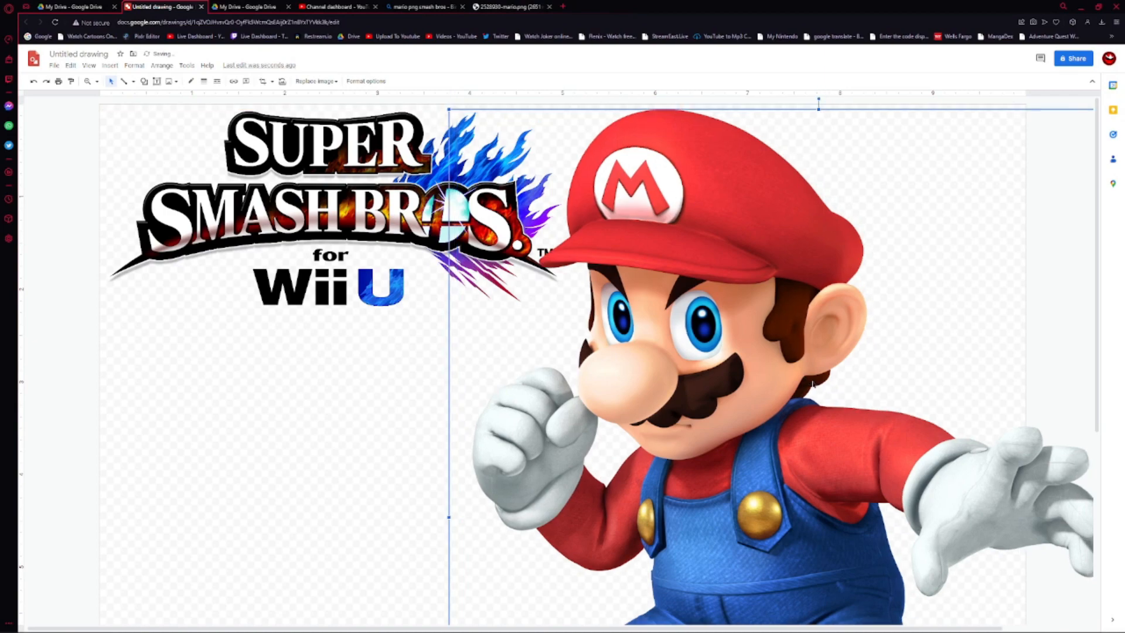
left_click_drag(457, 140, 498, 87)
left_click_drag(763, 232, 705, 253)
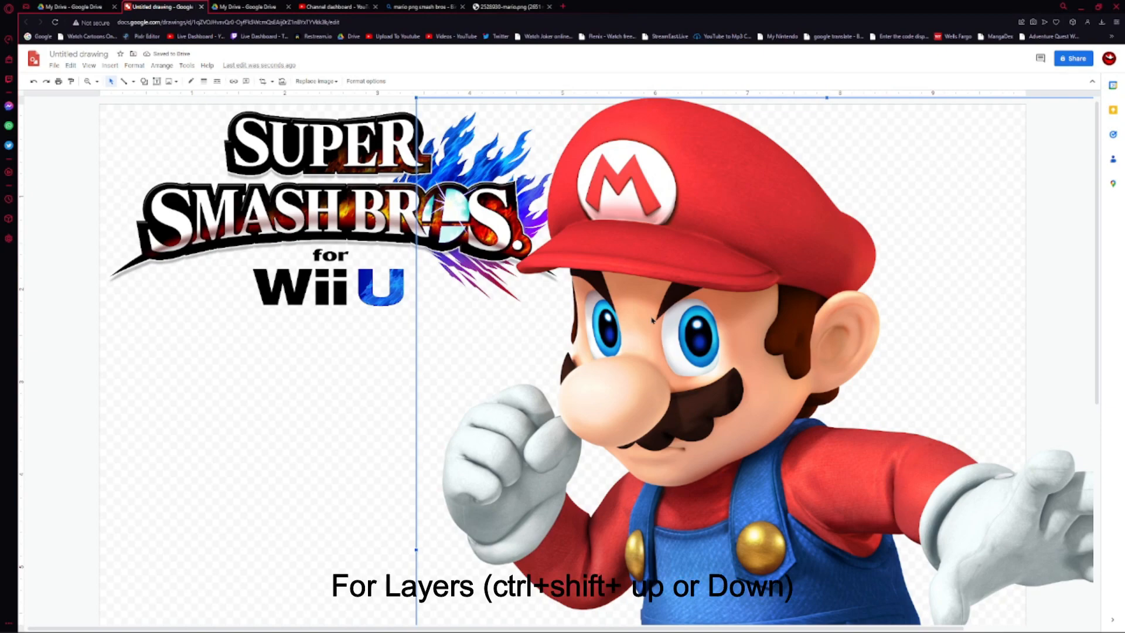
Switch Mario's stacking order back and forth between front and back, leaving him behind the logo.
key("ctrl+shift+Down")
key("ctrl+shift+Up")
key("ctrl+shift+Down")
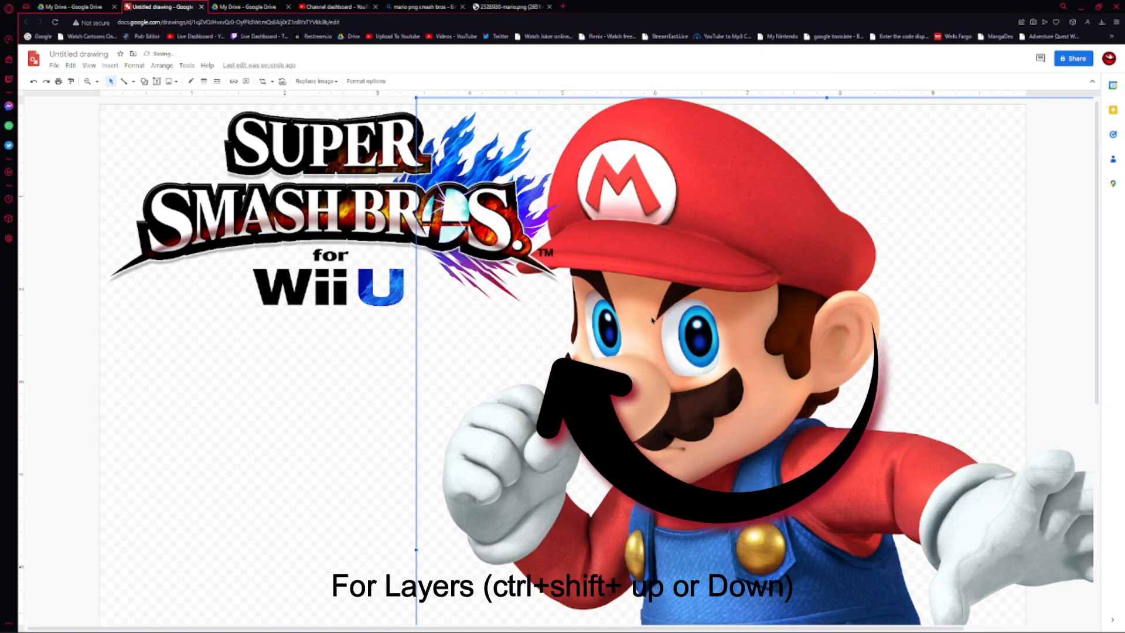
key("ctrl+shift+Up")
key("ctrl+shift+Down")
key("ctrl+shift+Up")
key("ctrl+shift+Down")
key("ctrl+shift+Up")
key("ctrl+shift+Down")
key("ctrl+shift+Up")
key("ctrl+shift+Down")
key("ctrl+shift+Up")
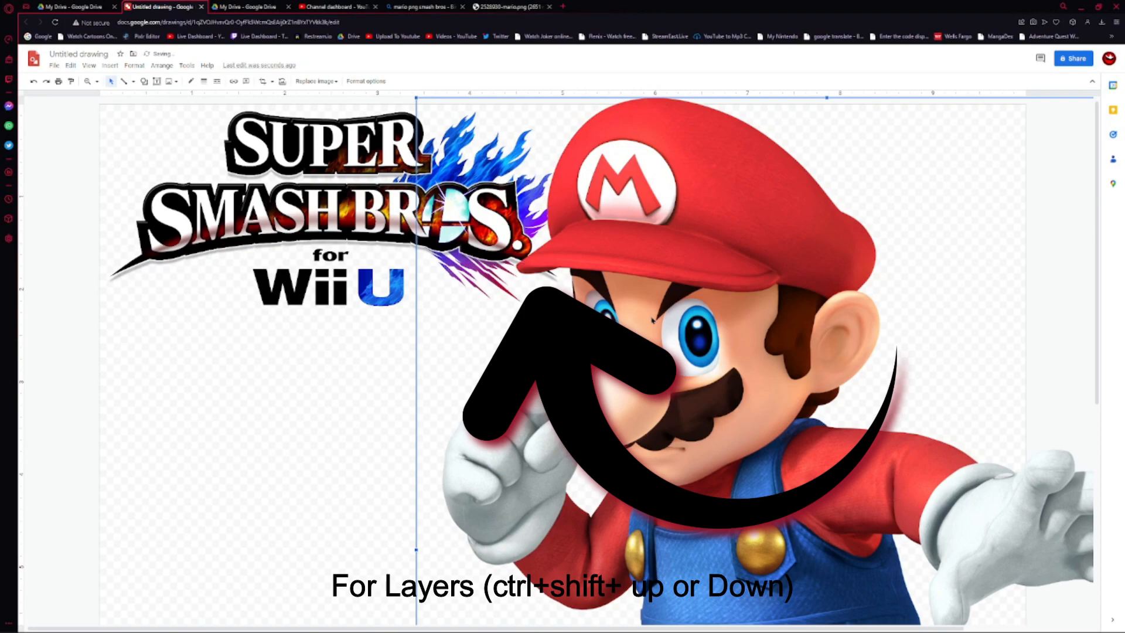
key("ctrl+shift+Down")
key("ctrl+shift+Up")
key("ctrl+shift+Down")
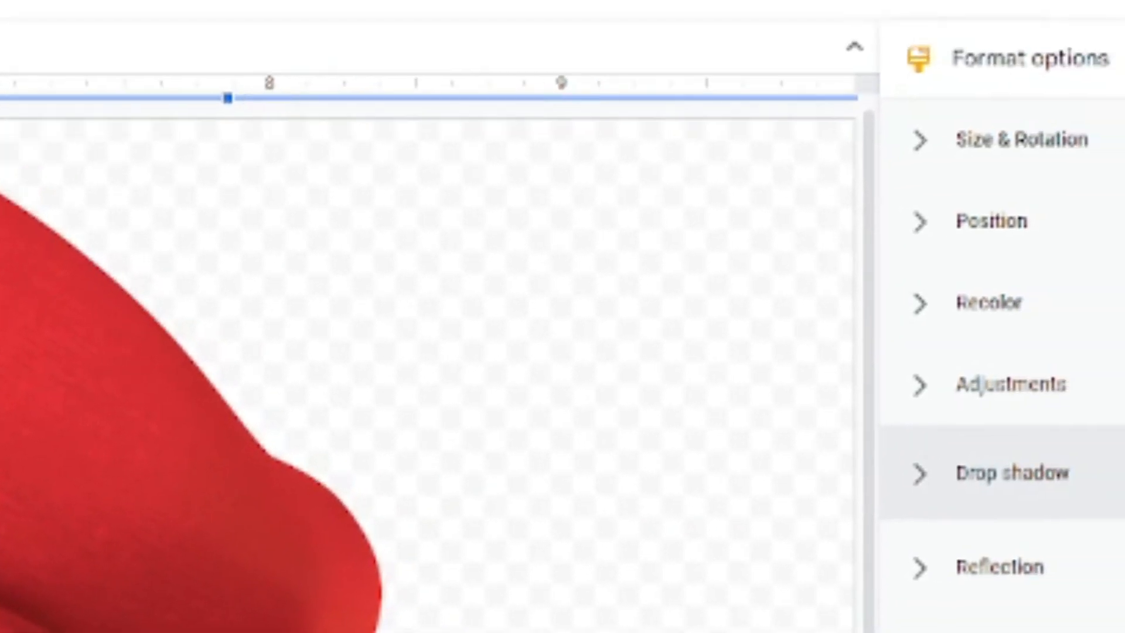
Give Mario a black drop shadow with a short distance and a small angle.
left_click(907, 422)
left_click_drag(640, 410, 746, 372)
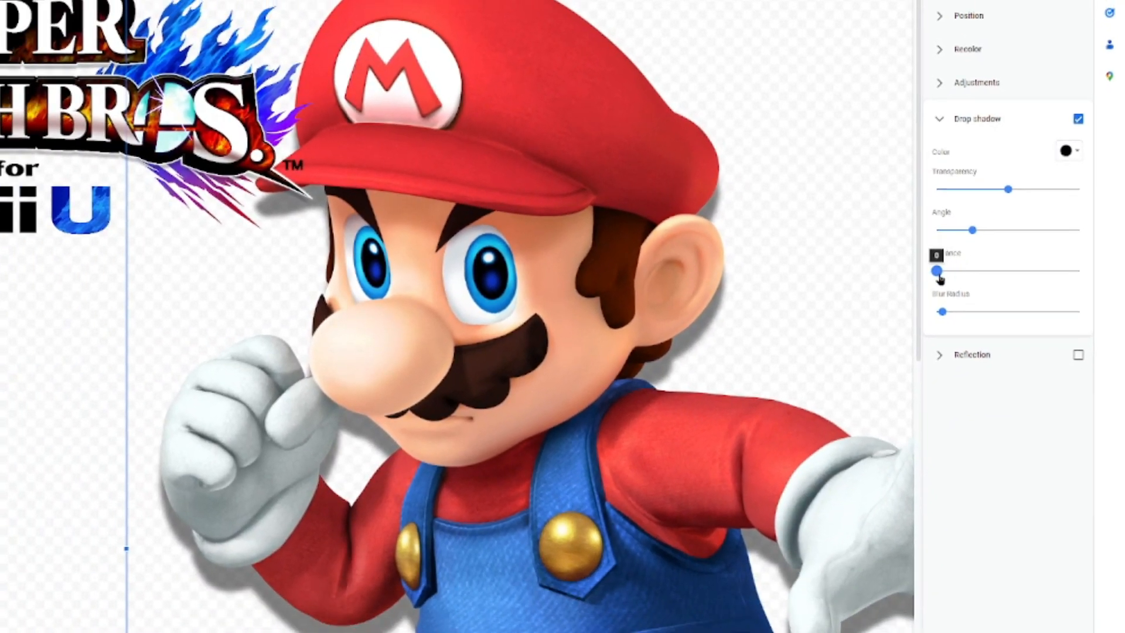
left_click_drag(950, 272, 945, 271)
mouse_move(938, 230)
left_mouse_down()
mouse_move(960, 232)
mouse_move(945, 230)
left_mouse_up()
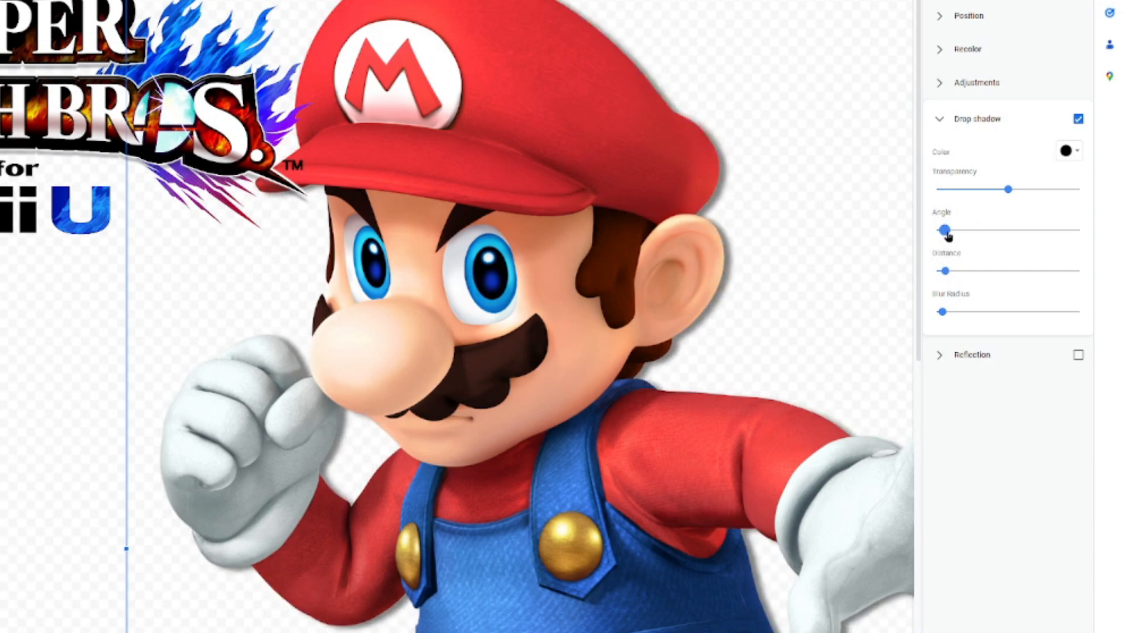
Fine-tune Mario's drop shadow with a slight blur, a slightly longer distance and about a quarter transparency.
left_click_drag(1003, 190, 937, 190)
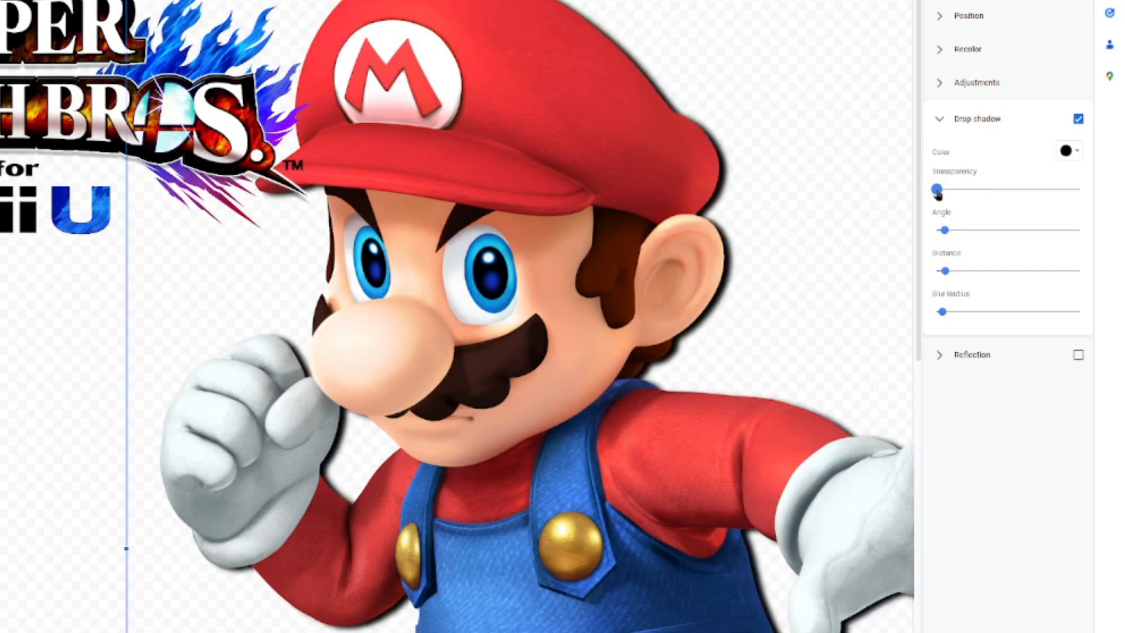
mouse_move(942, 312)
left_mouse_down()
mouse_move(994, 313)
mouse_move(951, 312)
left_mouse_up()
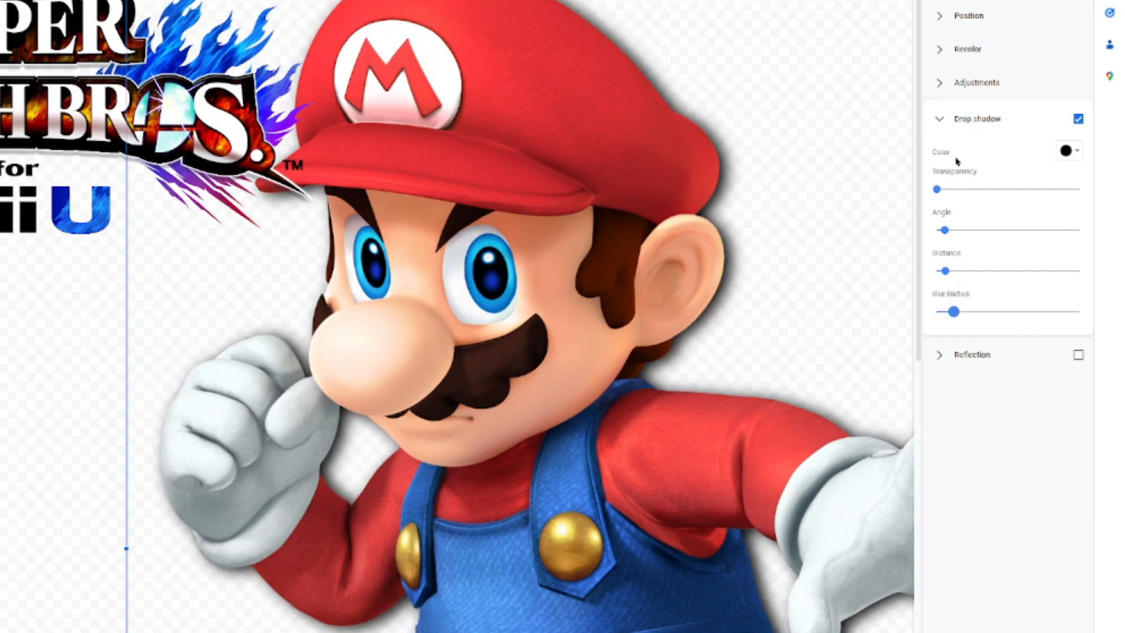
left_click_drag(949, 274, 948, 313)
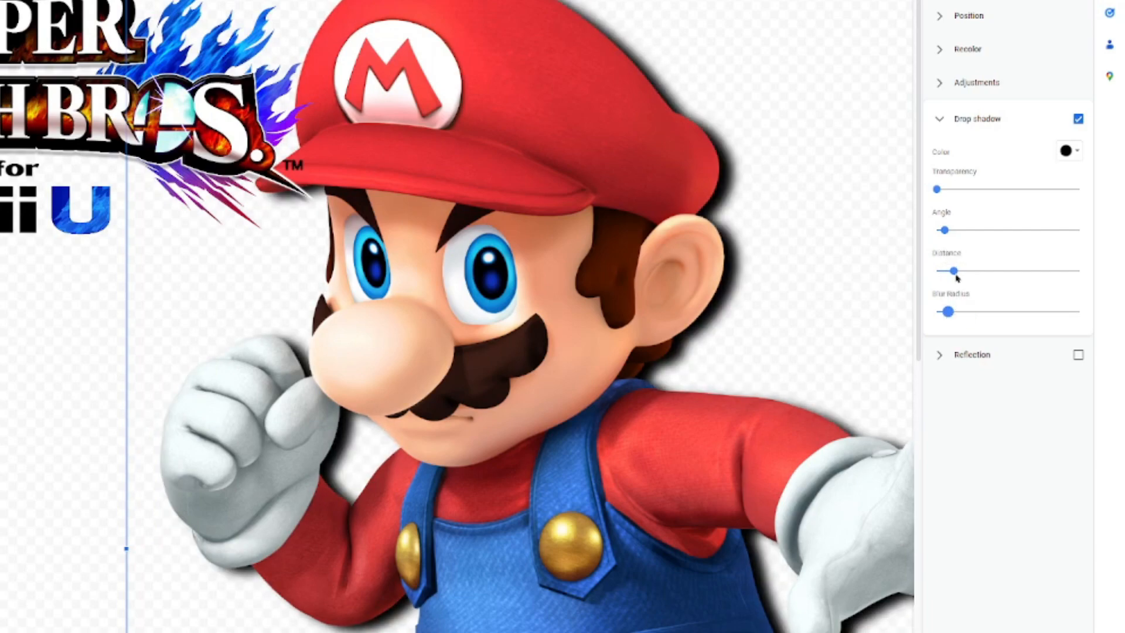
left_click_drag(937, 190, 970, 190)
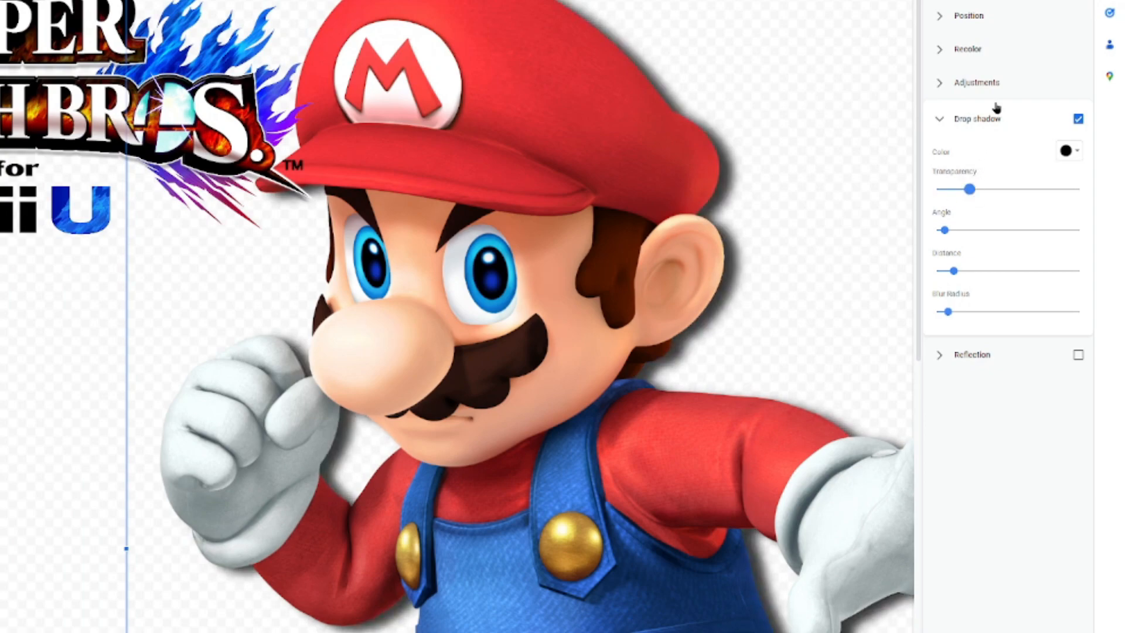
Close Mario's format settings and search Google Images for battle field smash bros.
left_click(1076, 2)
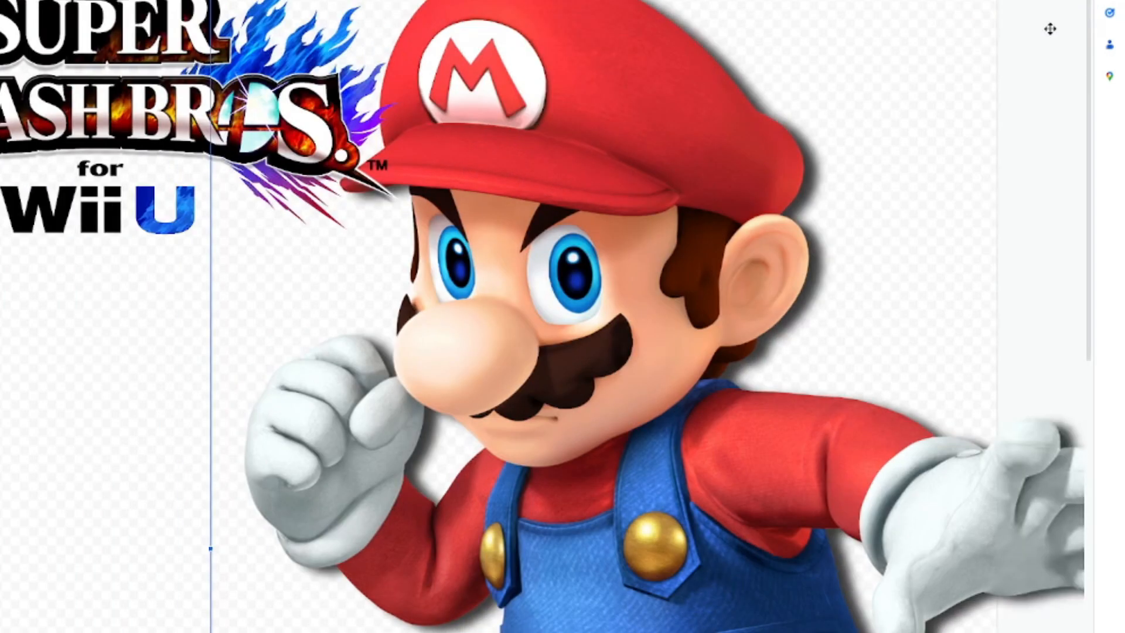
left_click(153, 397)
left_click(518, 6)
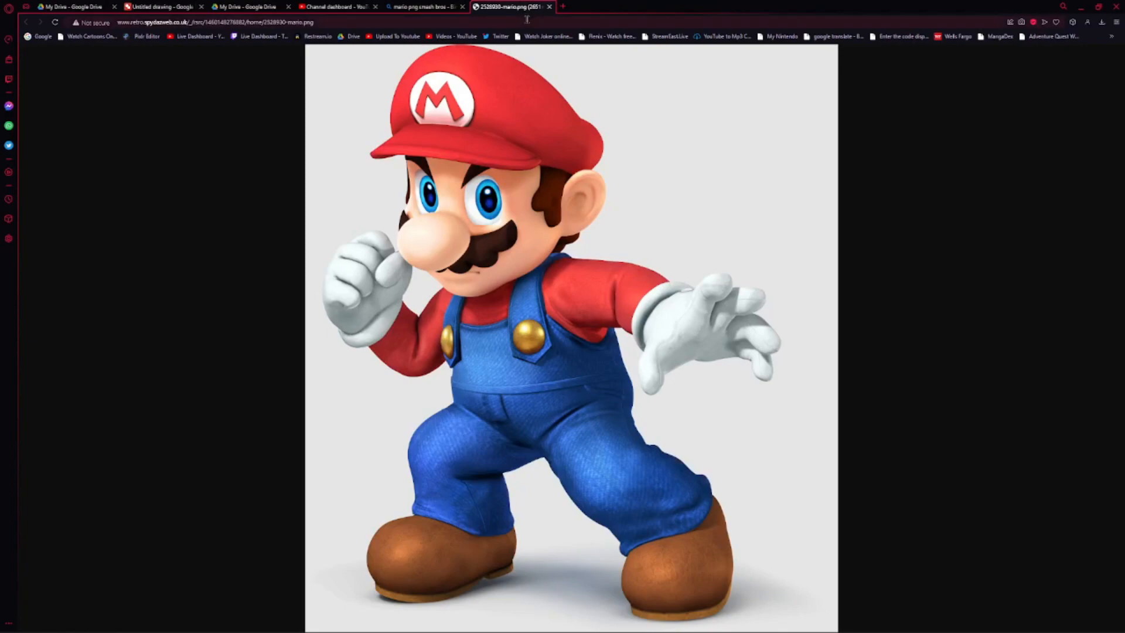
left_click(527, 20)
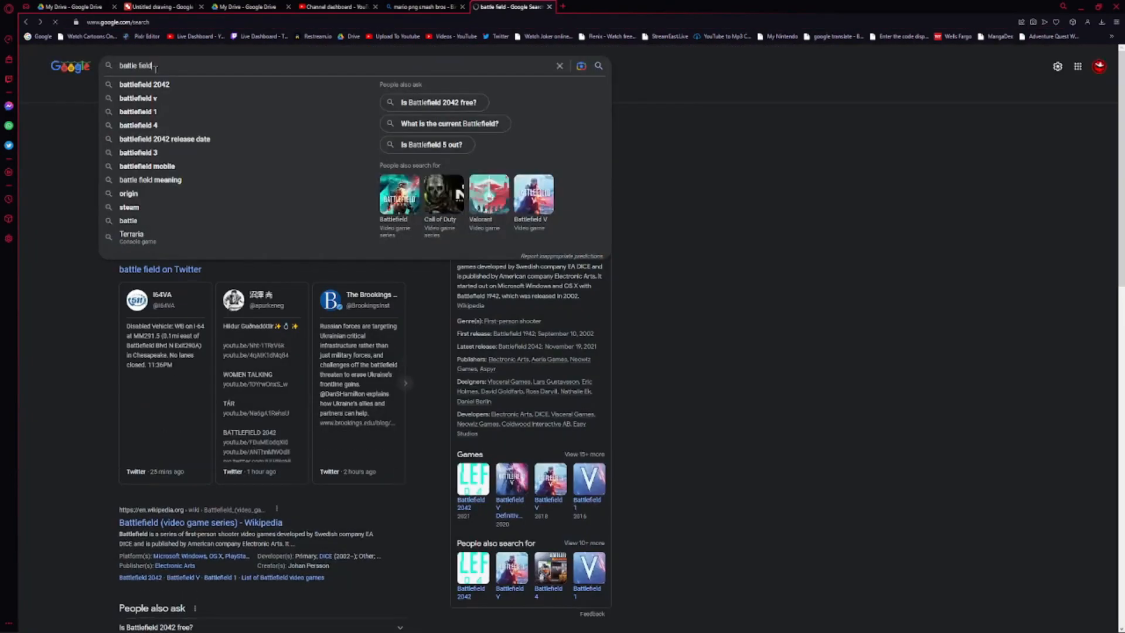
type("sma")
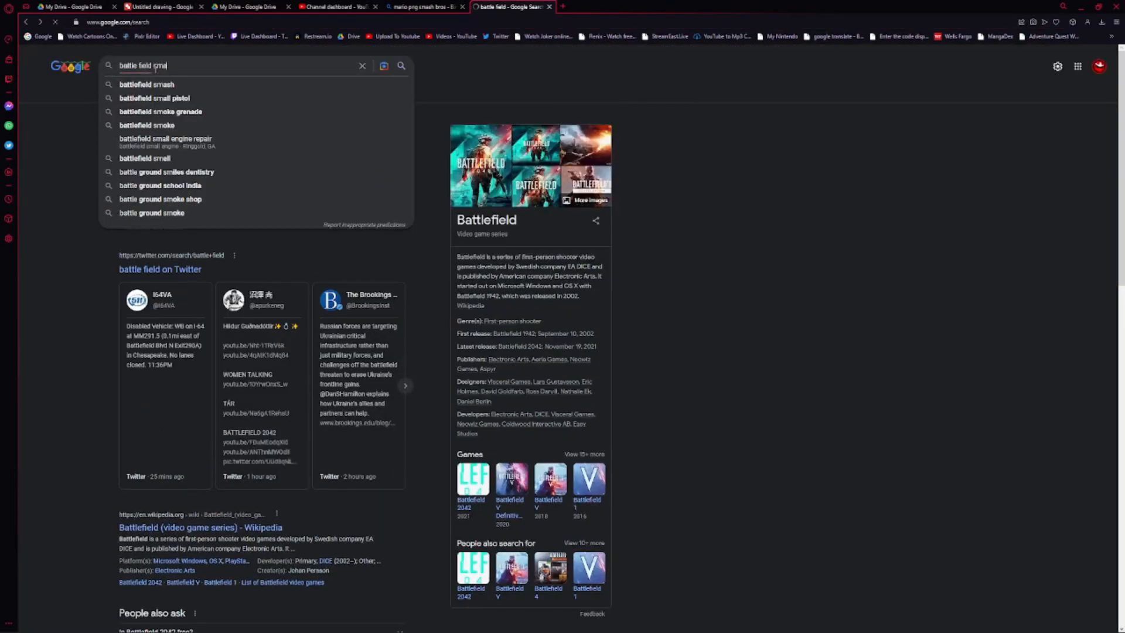
type("sh bros")
key("Return")
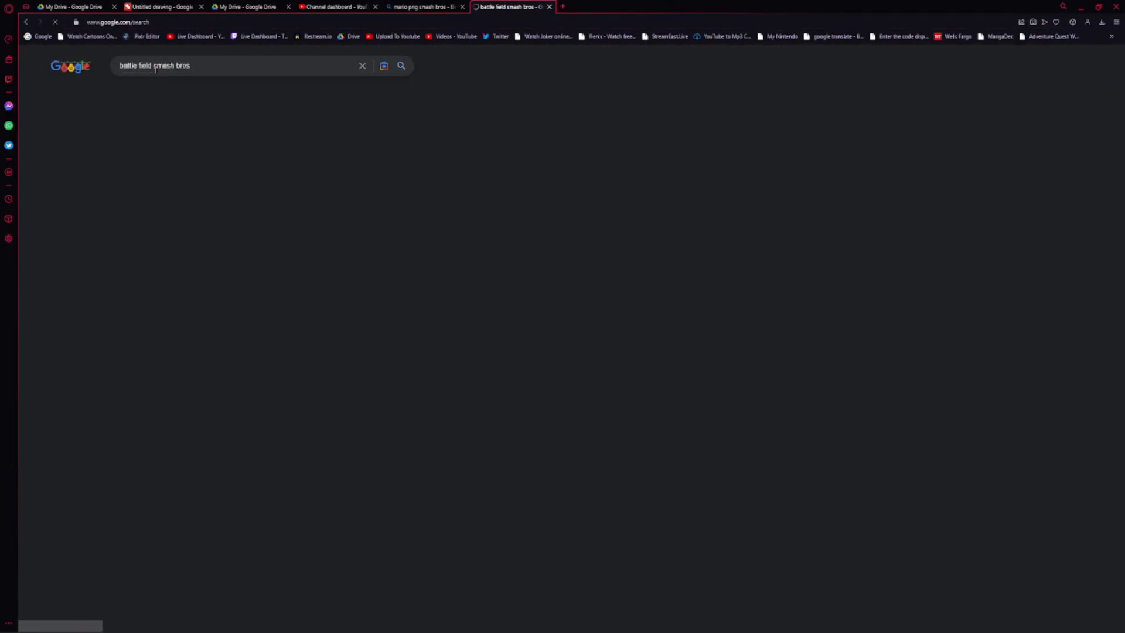
left_click(161, 92)
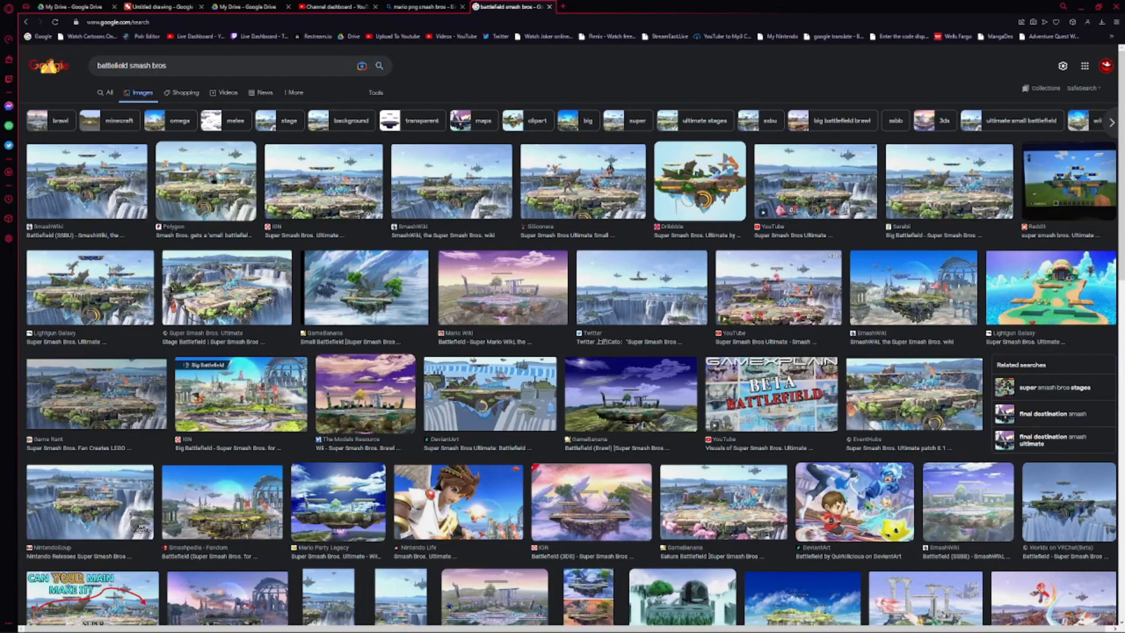
Copy SmashWiki's Battlefield (SSBU) stage picture from the image results.
left_click(104, 191)
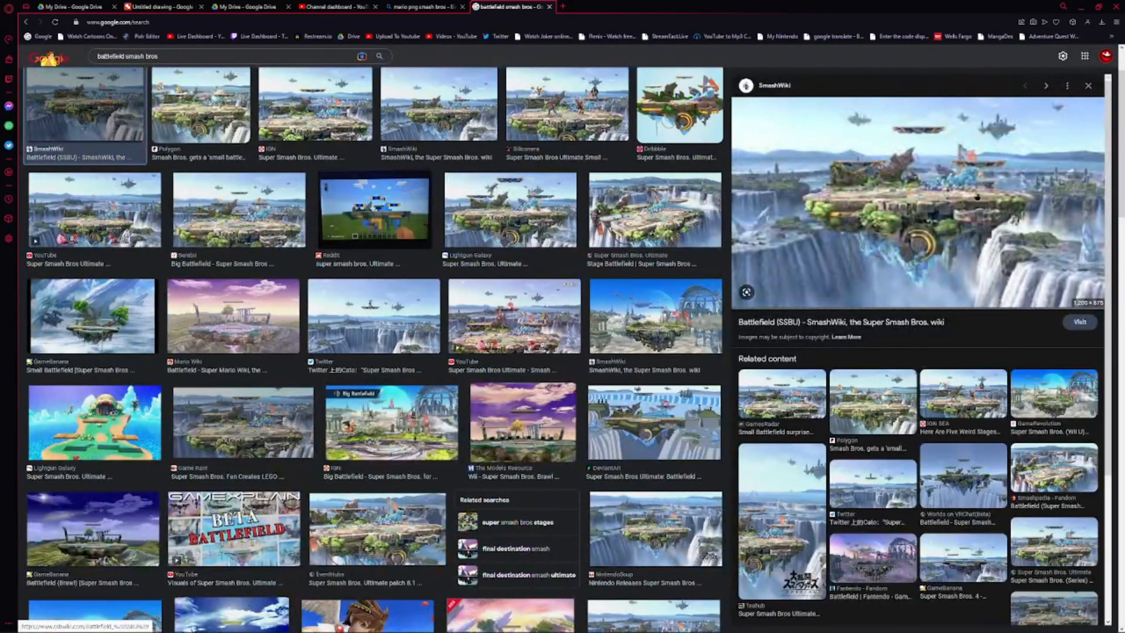
right_click(949, 205)
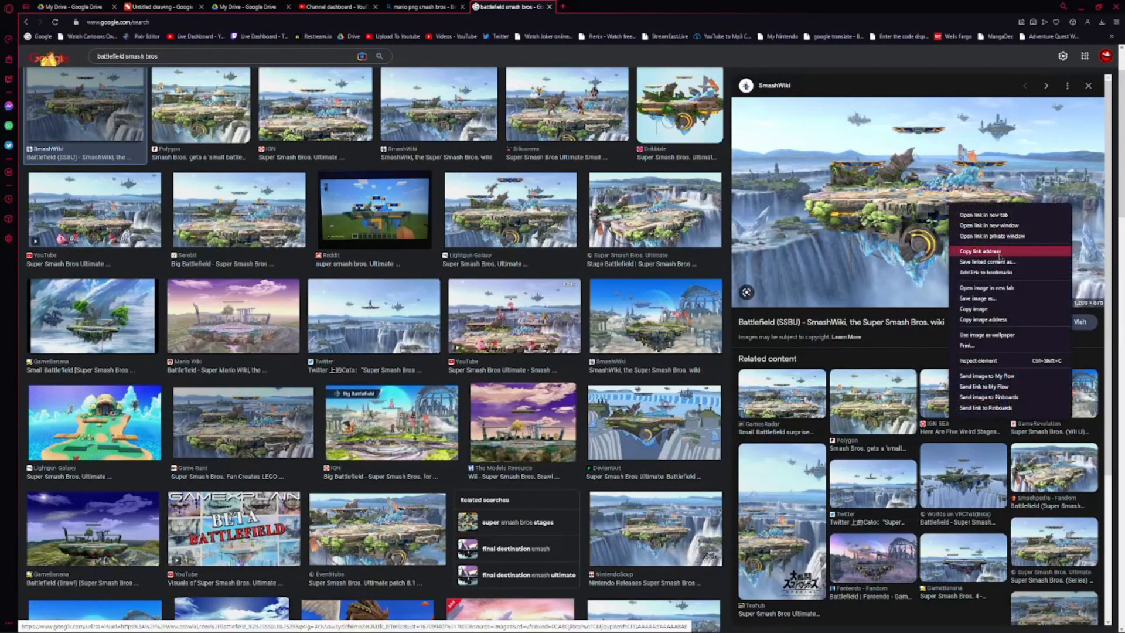
left_click(996, 302)
Paste the Battlefield picture into the drawing so it covers the canvas, and send it behind the logo and Mario.
left_click(182, 10)
key("ctrl+v")
left_click_drag(469, 223, 468, 219)
key("ctrl+shift+Down")
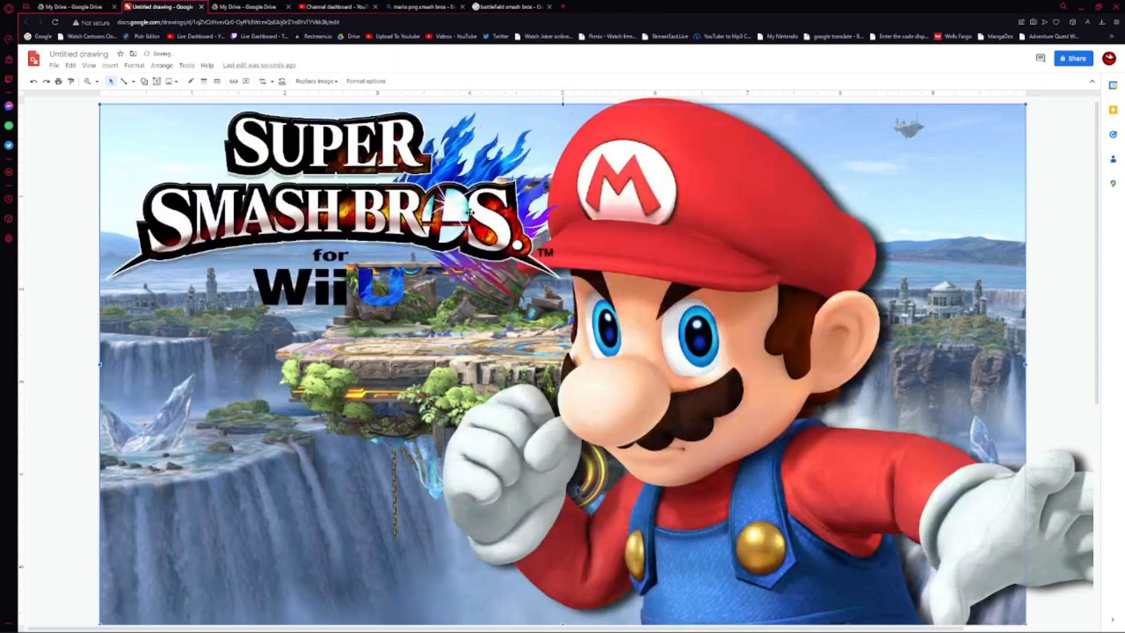
Shift the Super Smash Bros. logo slightly to the left and turn on its drop shadow.
left_click(306, 240)
left_click_drag(306, 240, 299, 241)
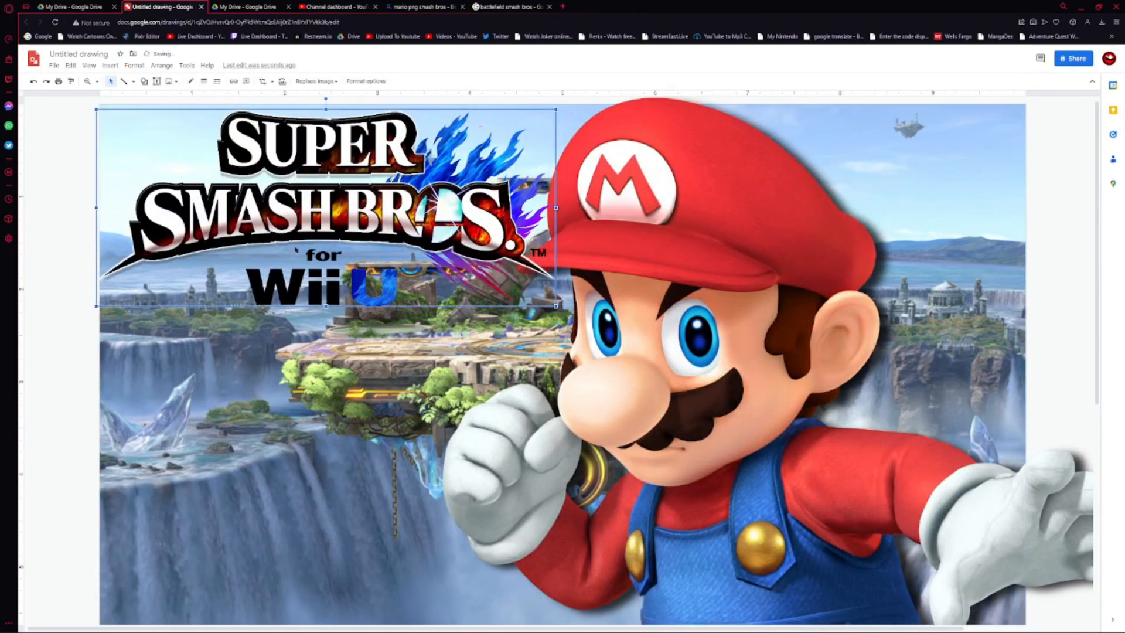
left_click(366, 81)
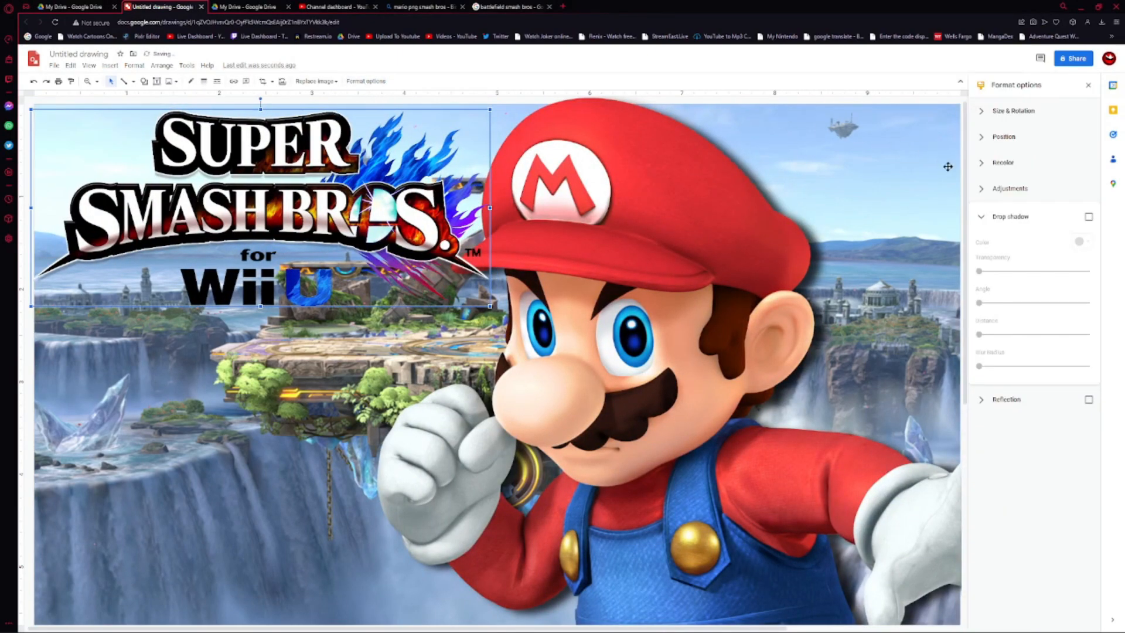
left_click(1088, 217)
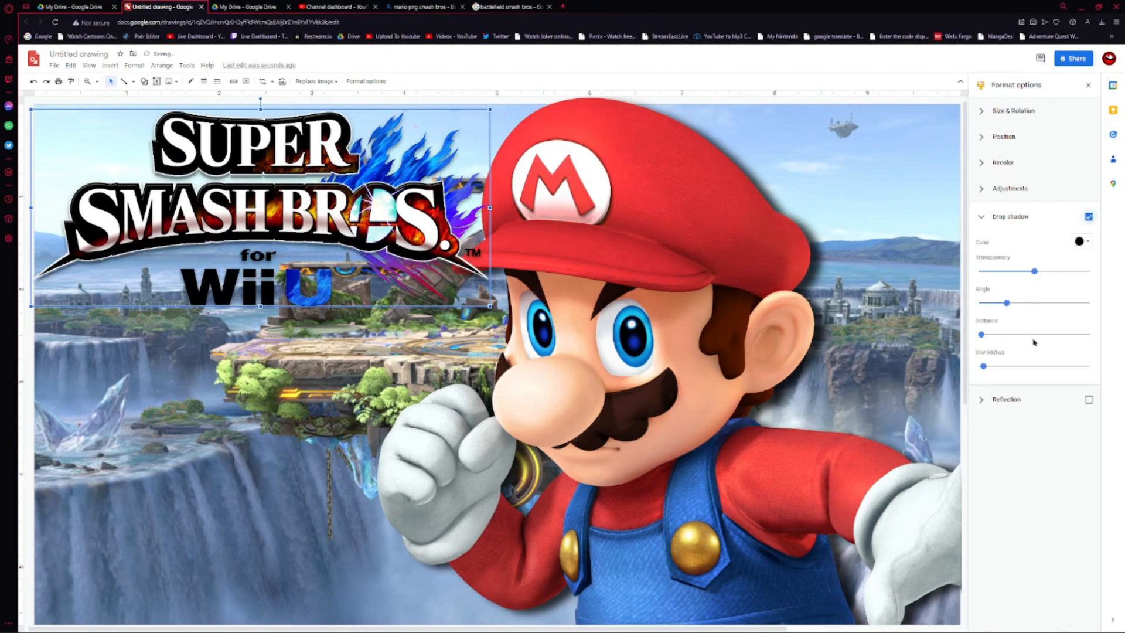
Give the logo's black shadow a very short distance, a slight blur and about 10% transparency.
left_click(980, 336)
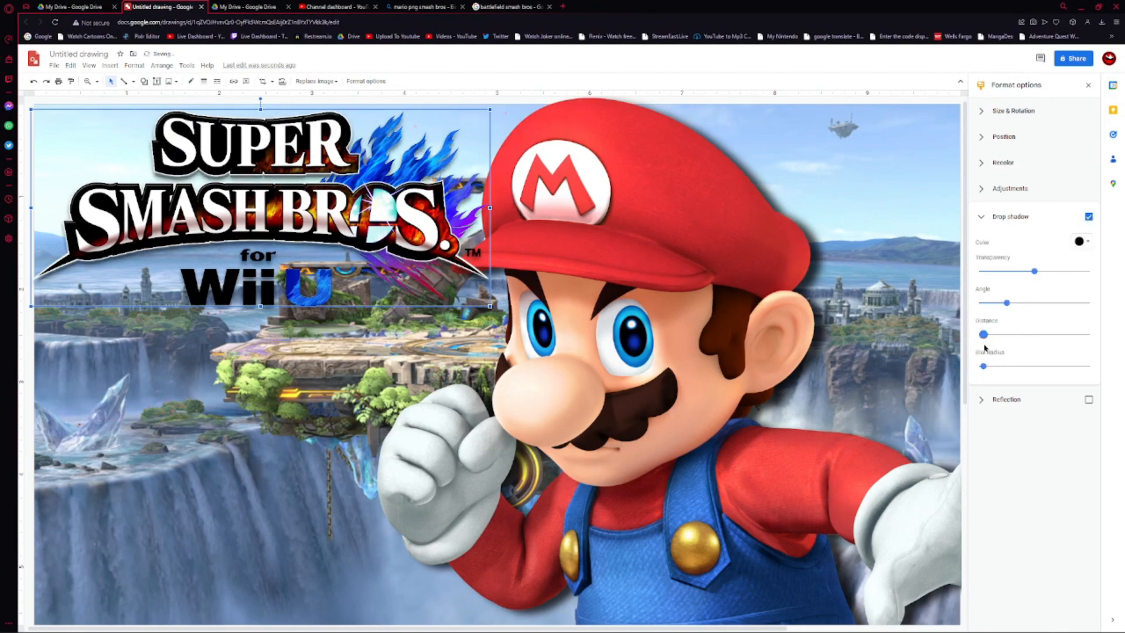
left_click_drag(983, 366, 995, 367)
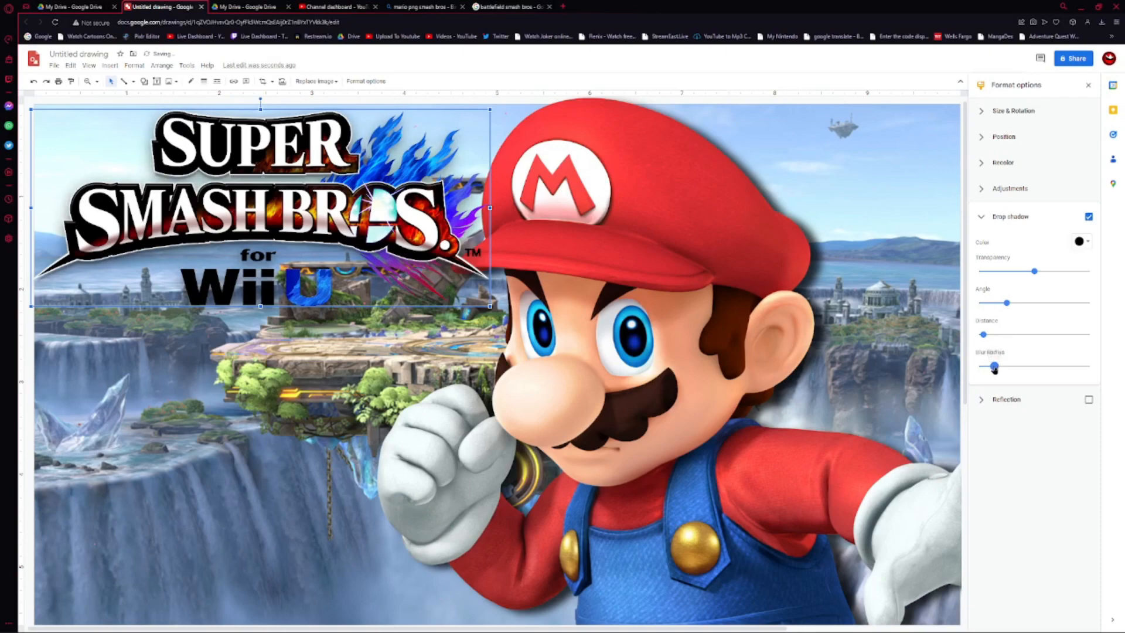
left_click_drag(1034, 274, 990, 277)
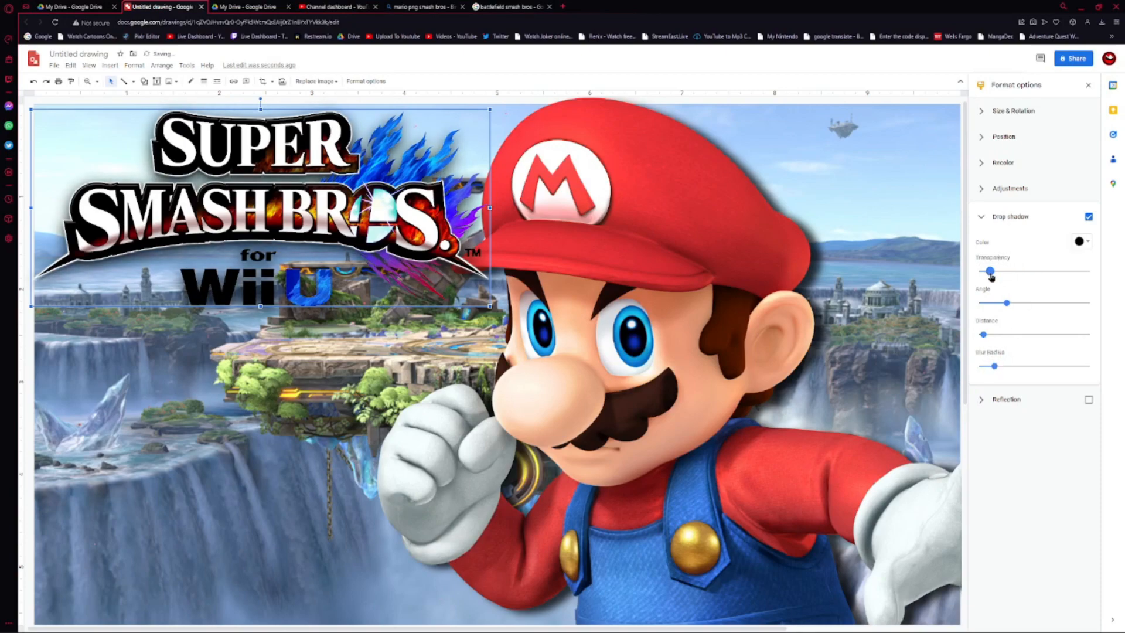
left_click(1088, 85)
left_click(92, 363)
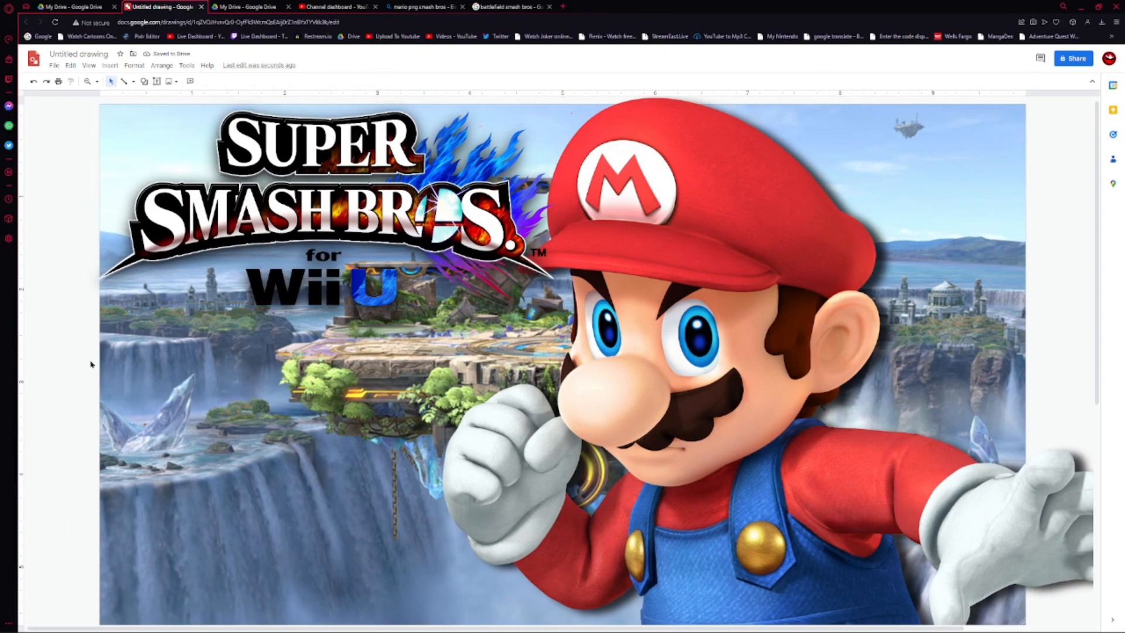
Try white and red as the color of the logo's drop shadow.
left_click(373, 248)
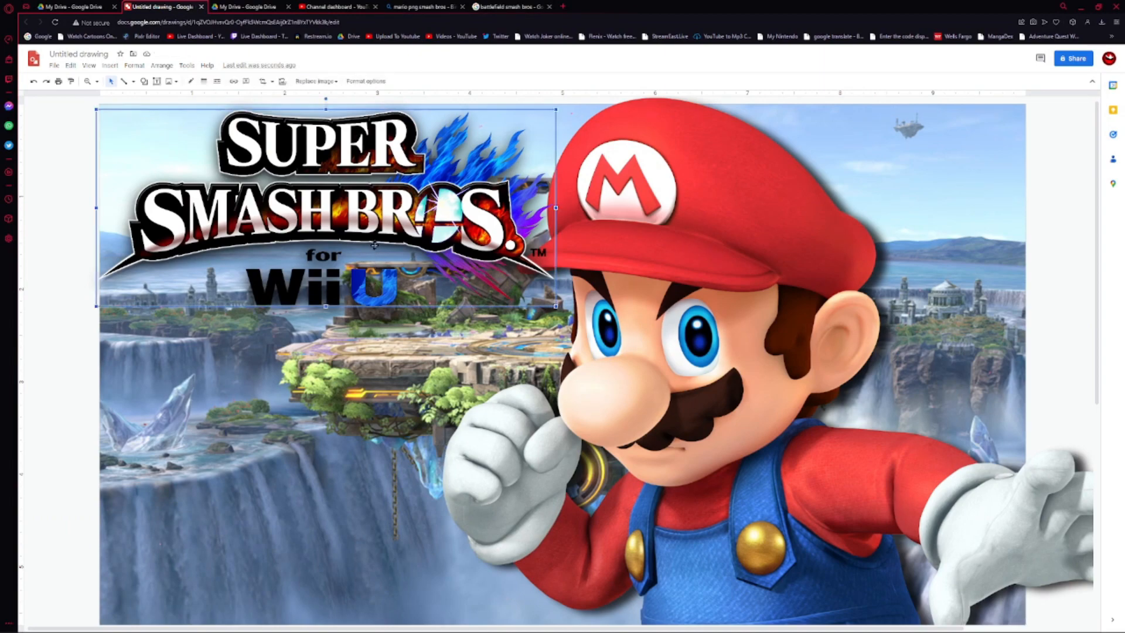
left_click(375, 81)
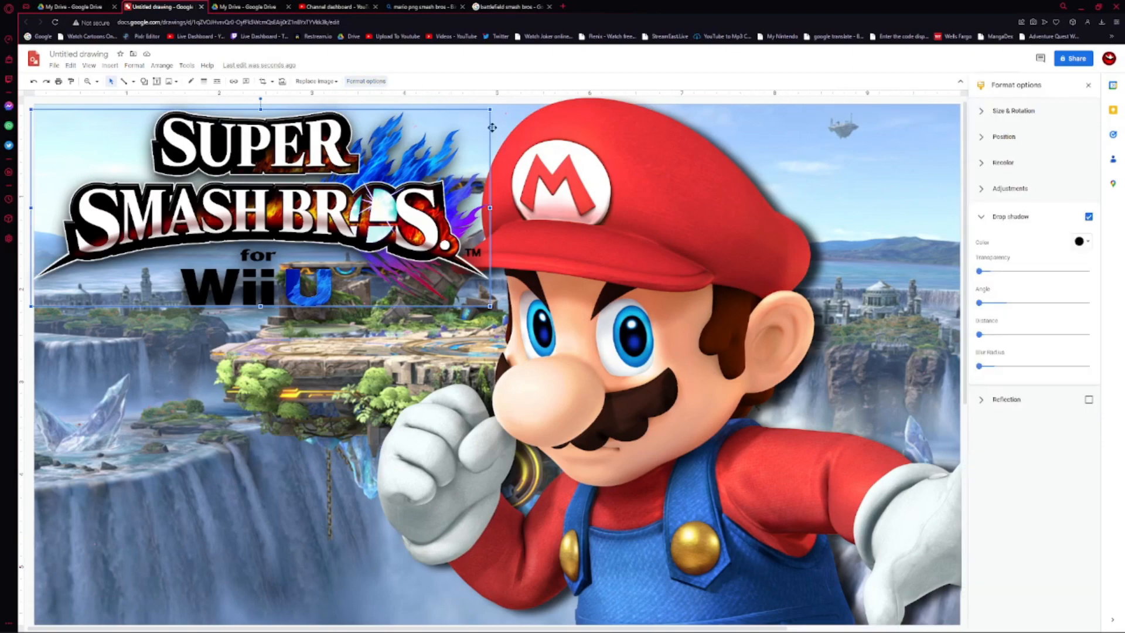
left_click(1081, 241)
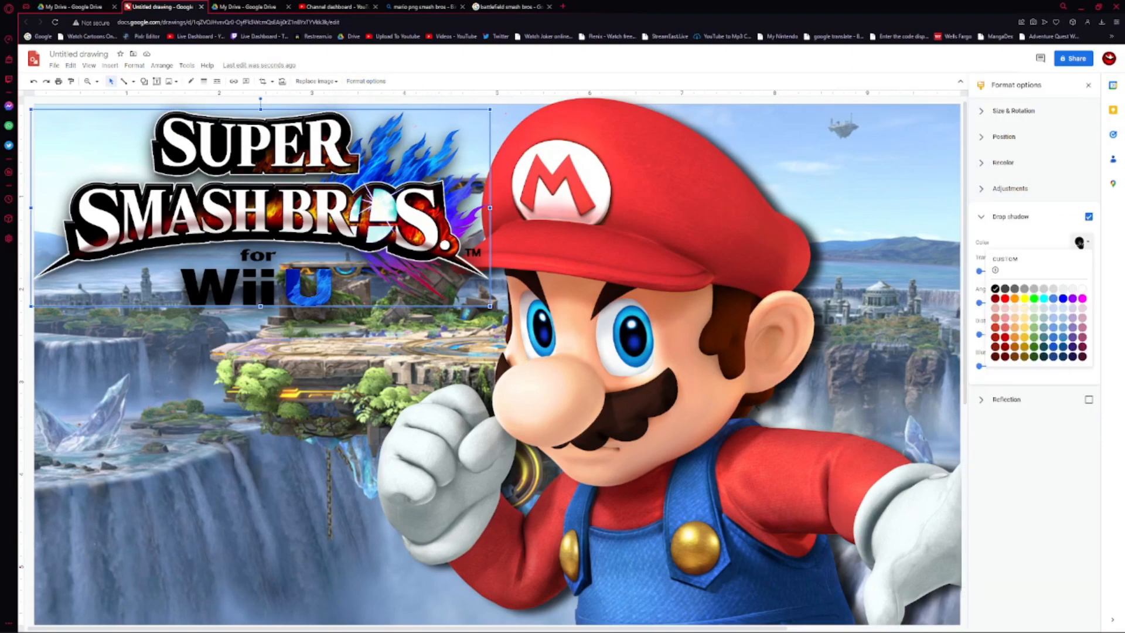
left_click(1081, 289)
left_click(1087, 242)
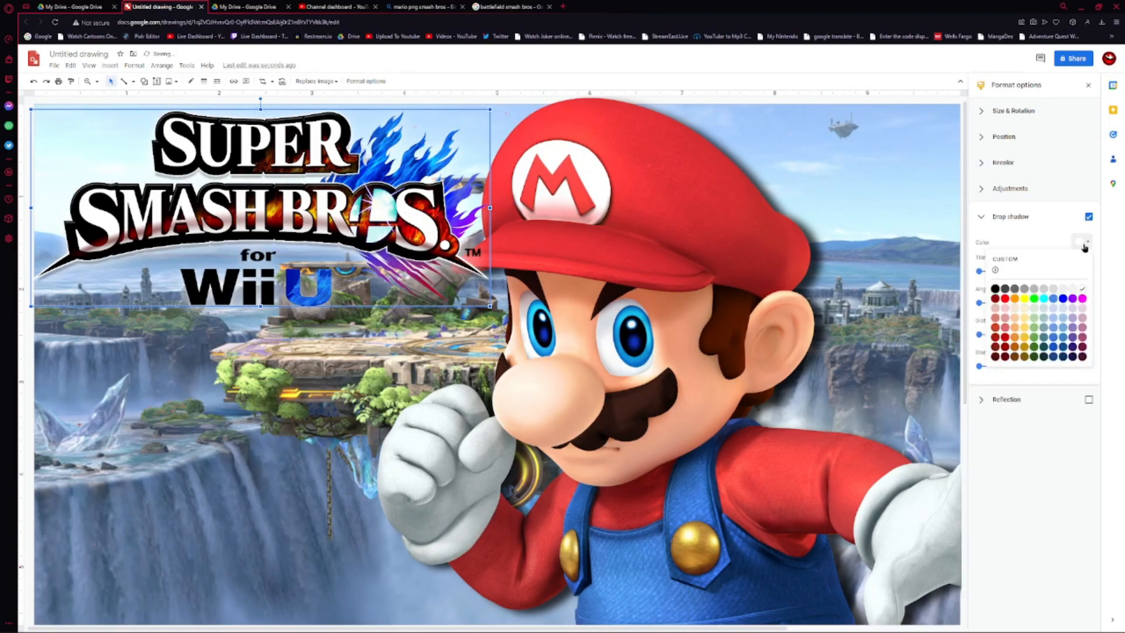
left_click(1005, 299)
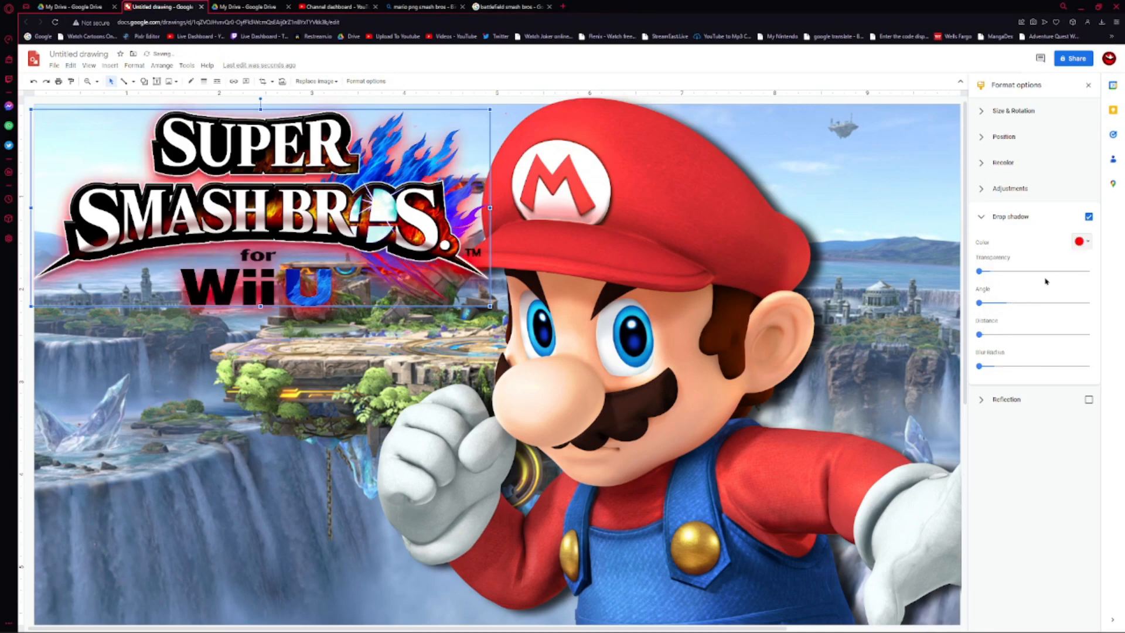
Compare cornflower blue with pure blue for the logo's drop shadow and settle on cornflower blue.
left_click(1084, 242)
left_click(1053, 300)
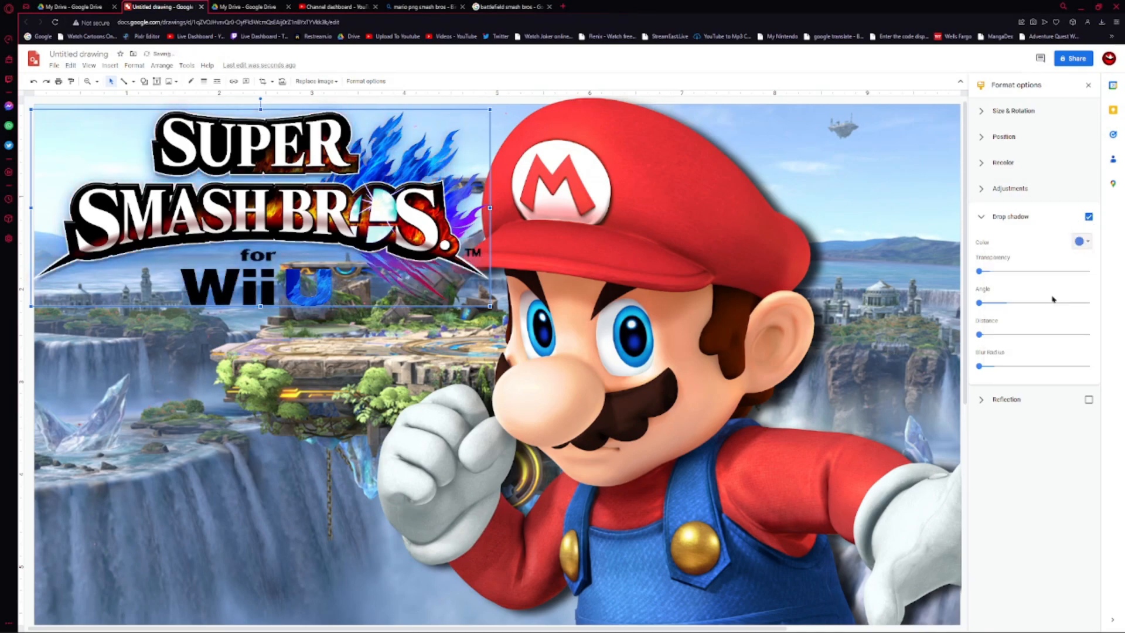
left_click(1087, 242)
left_click(1068, 301)
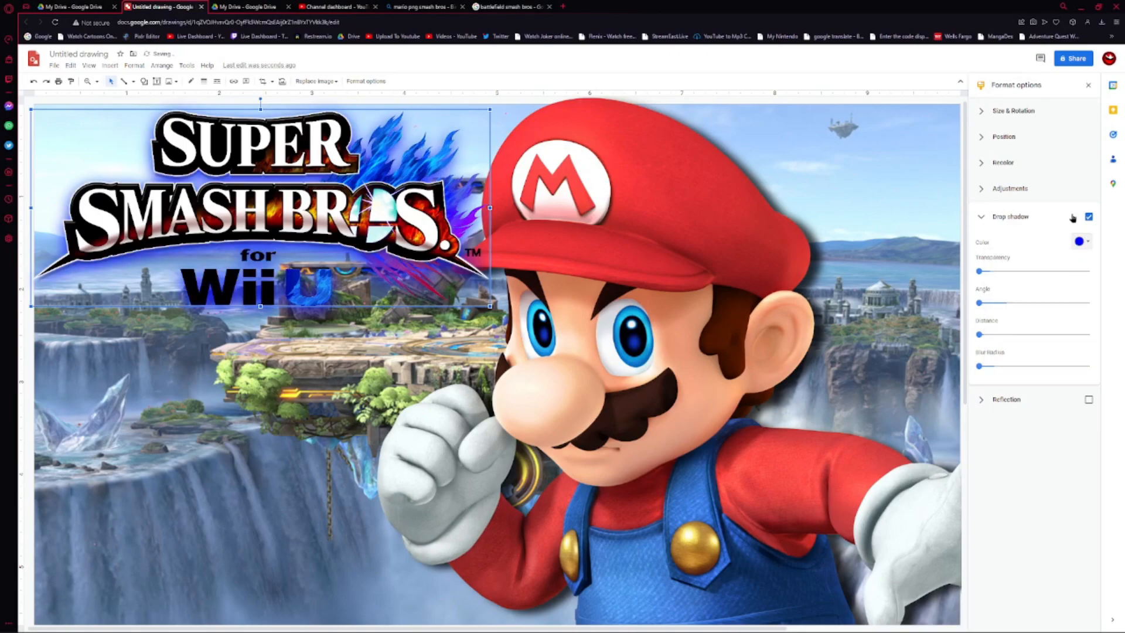
left_click(1084, 241)
left_click(1058, 300)
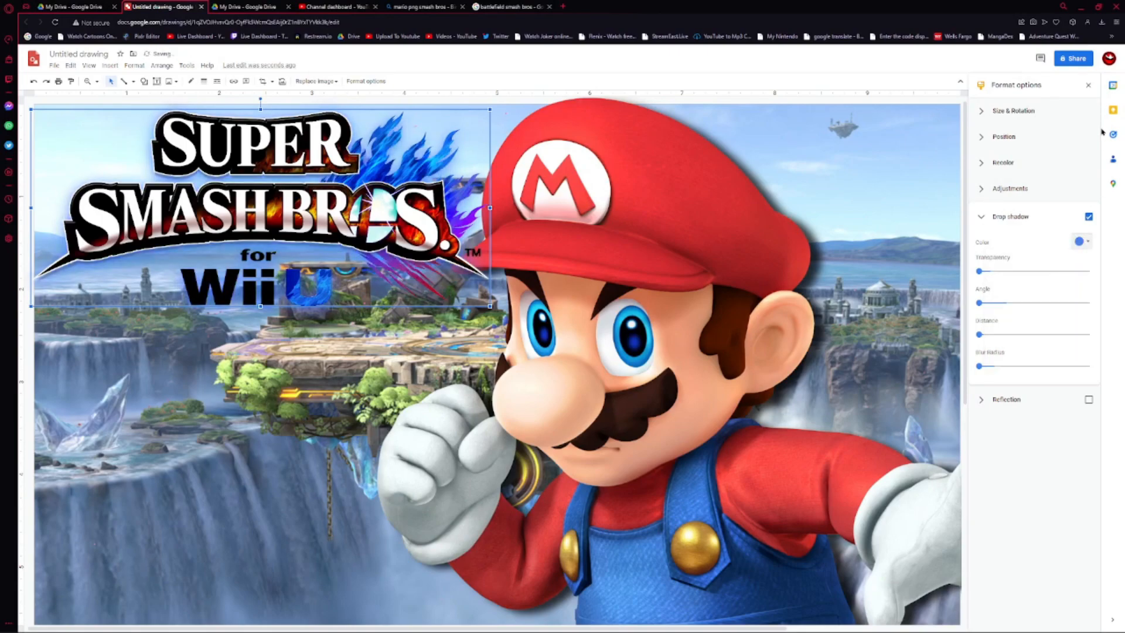
left_click(1088, 85)
left_click(84, 315)
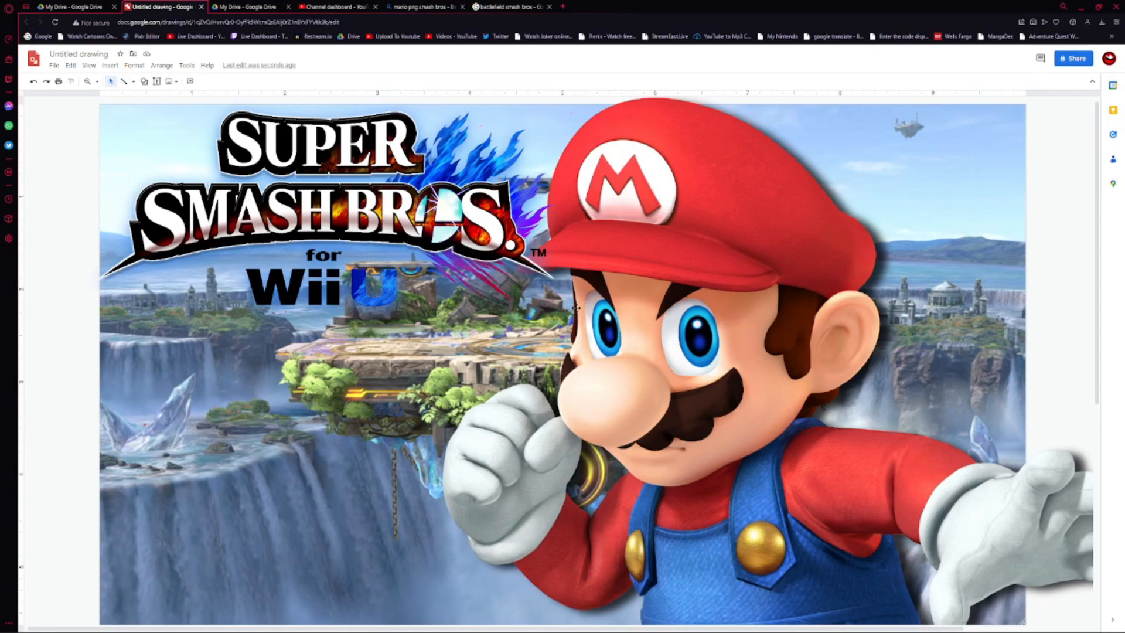
Close the Battlefield and Mario image search tabs and return to the drawing.
left_click(527, 7)
left_click(549, 7)
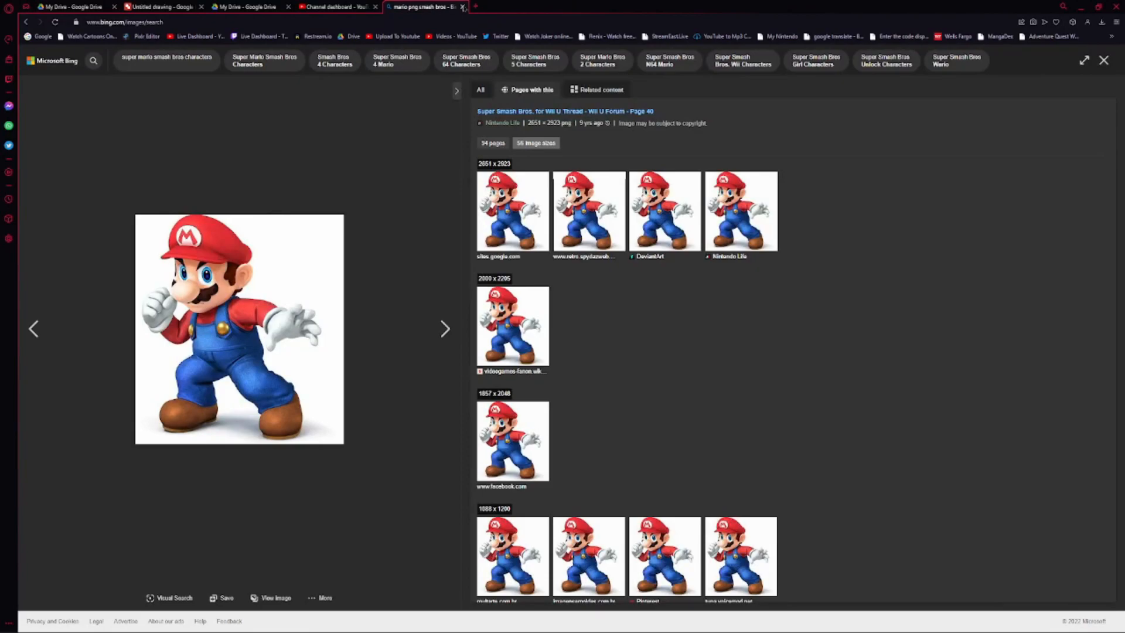
left_click(462, 7)
left_click(183, 6)
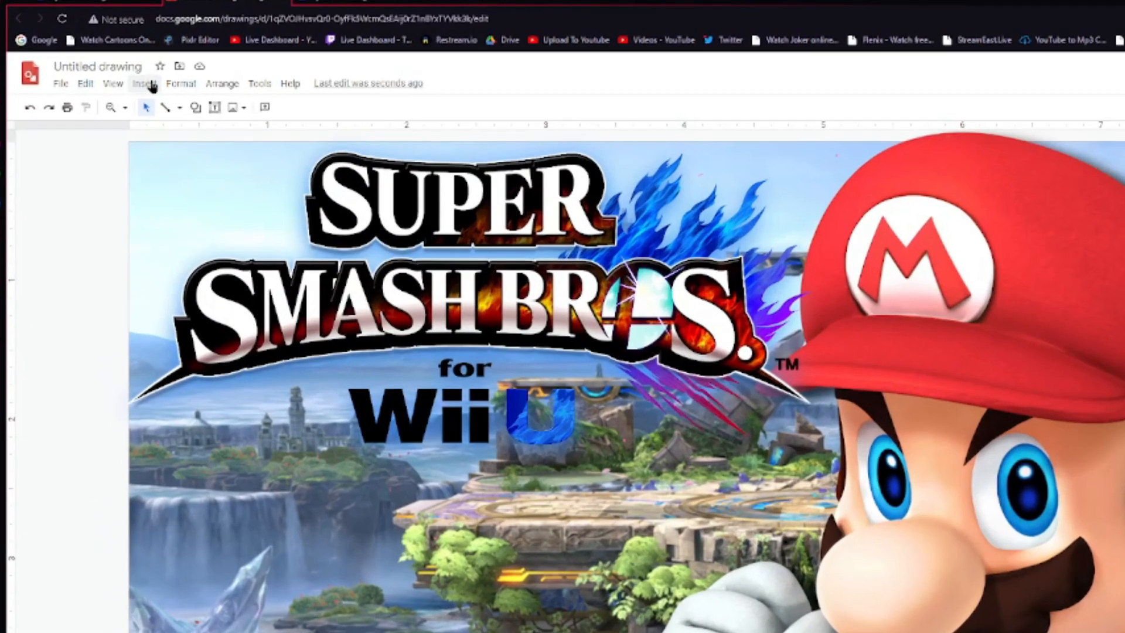
Insert word art reading 1 into the drawing.
left_click(110, 65)
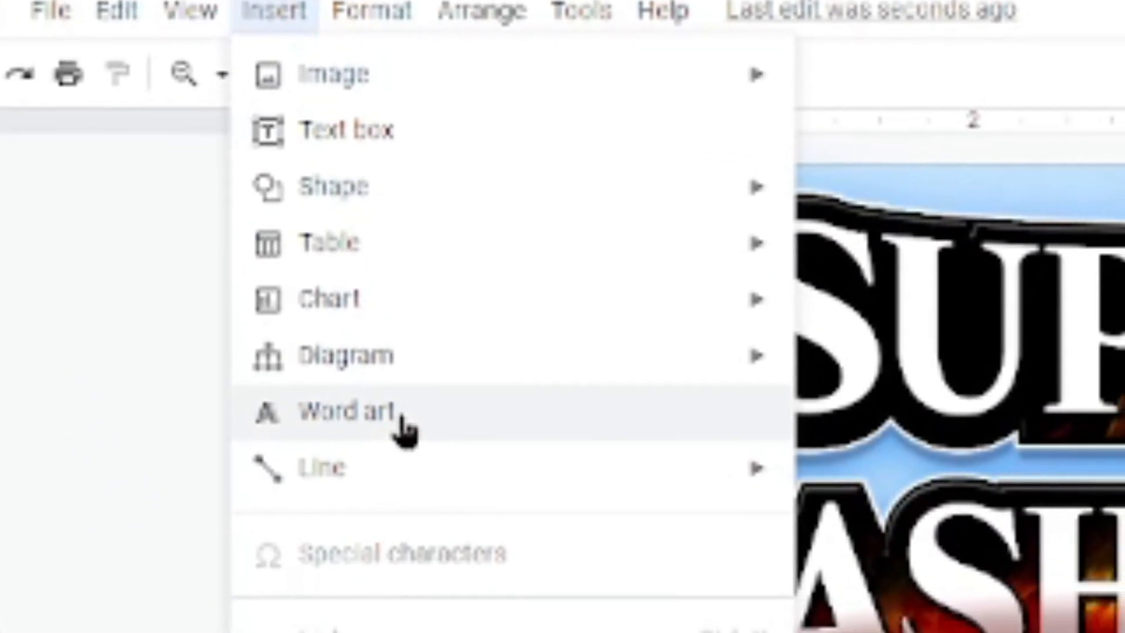
left_click(375, 504)
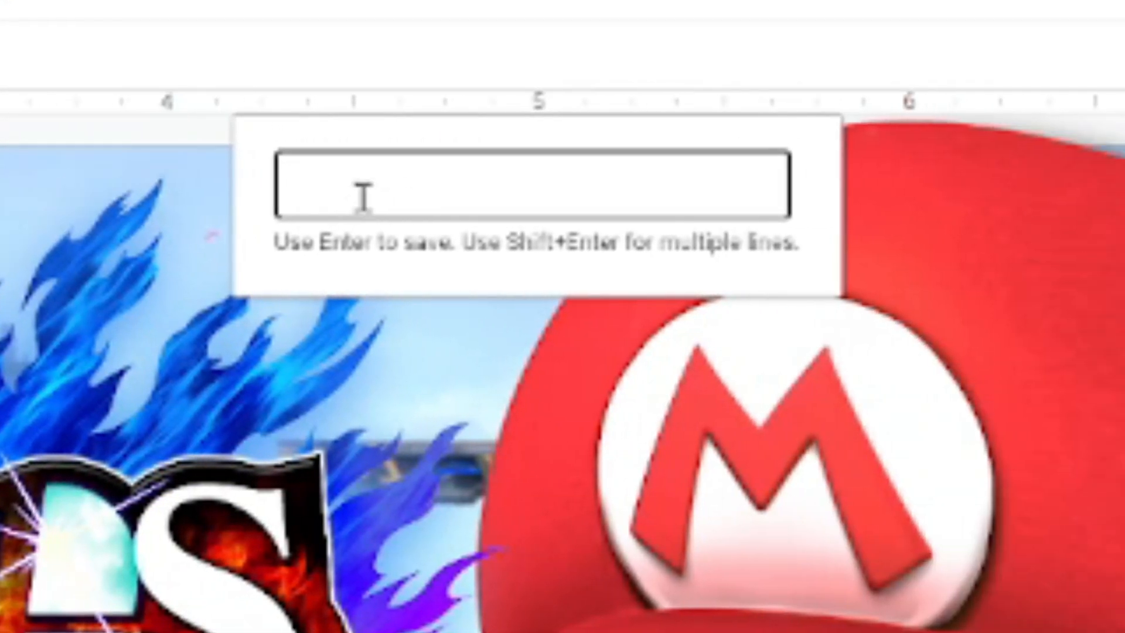
key("shift+Return")
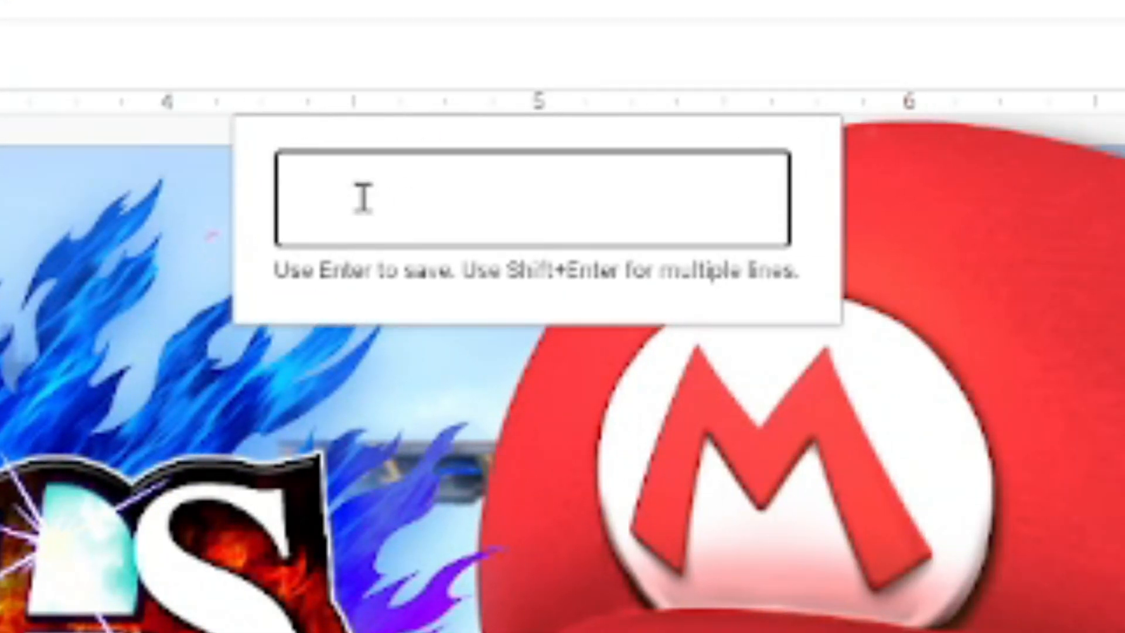
type("1")
key("Return")
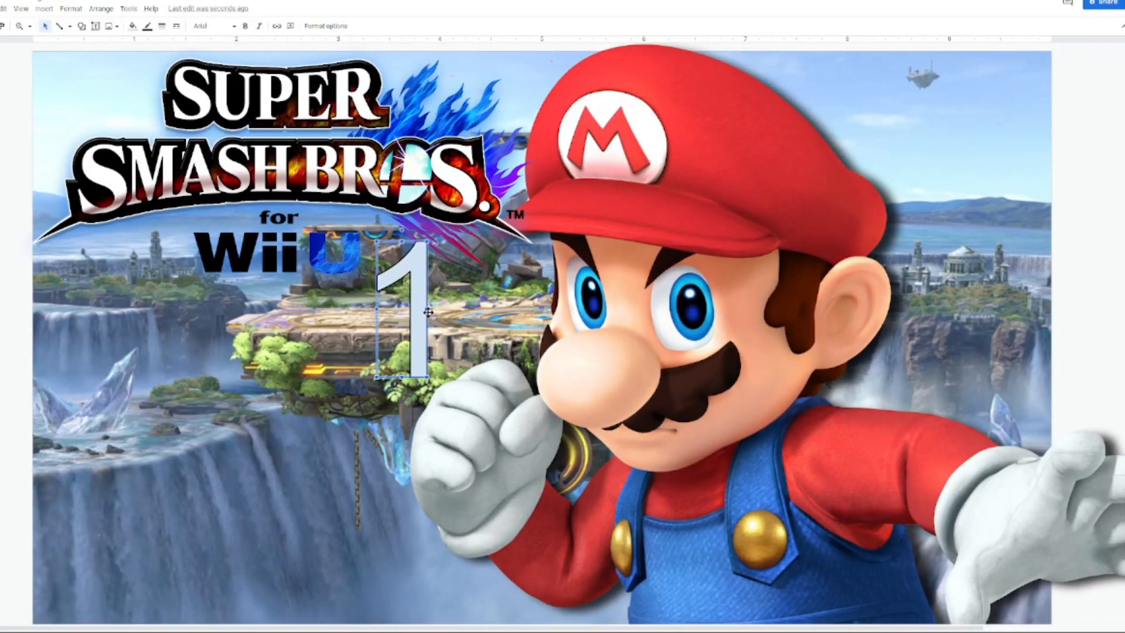
Compare the Impact and Luckiest Guy fonts on the word art 1 and leave it in Luckiest Guy.
left_click(232, 28)
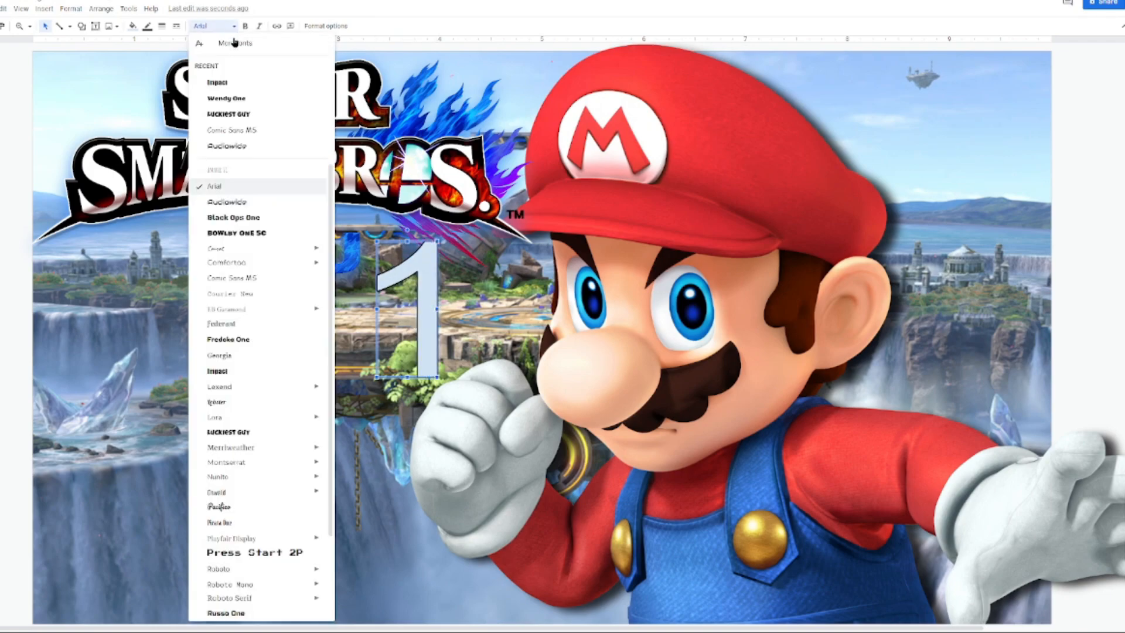
left_click(282, 134)
left_click(262, 81)
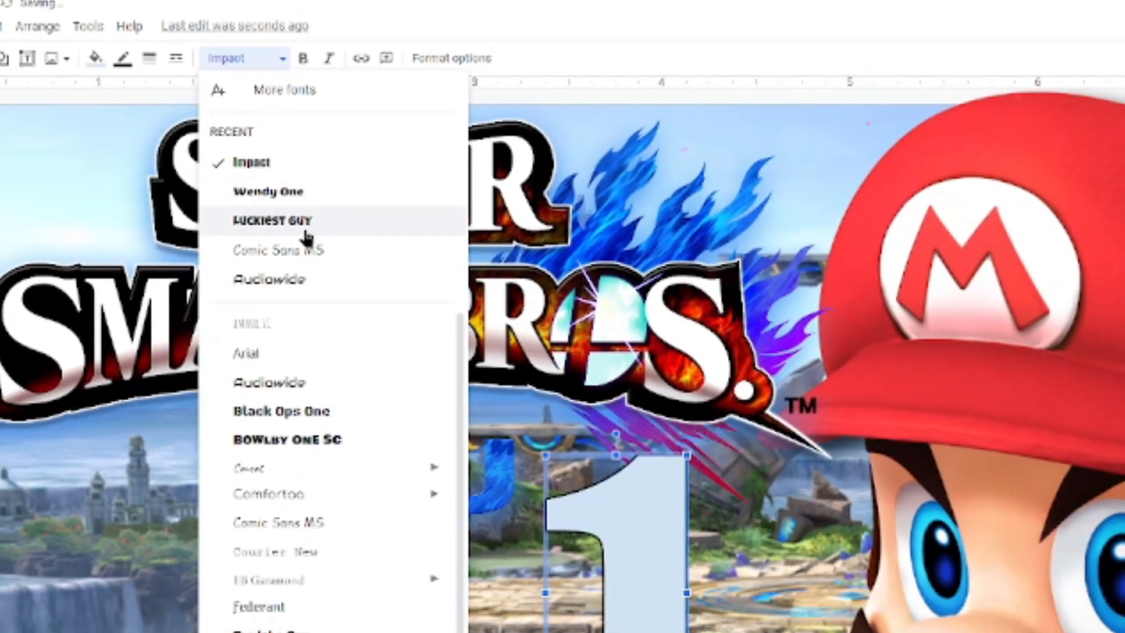
left_click(276, 146)
left_click(302, 51)
left_click(314, 157)
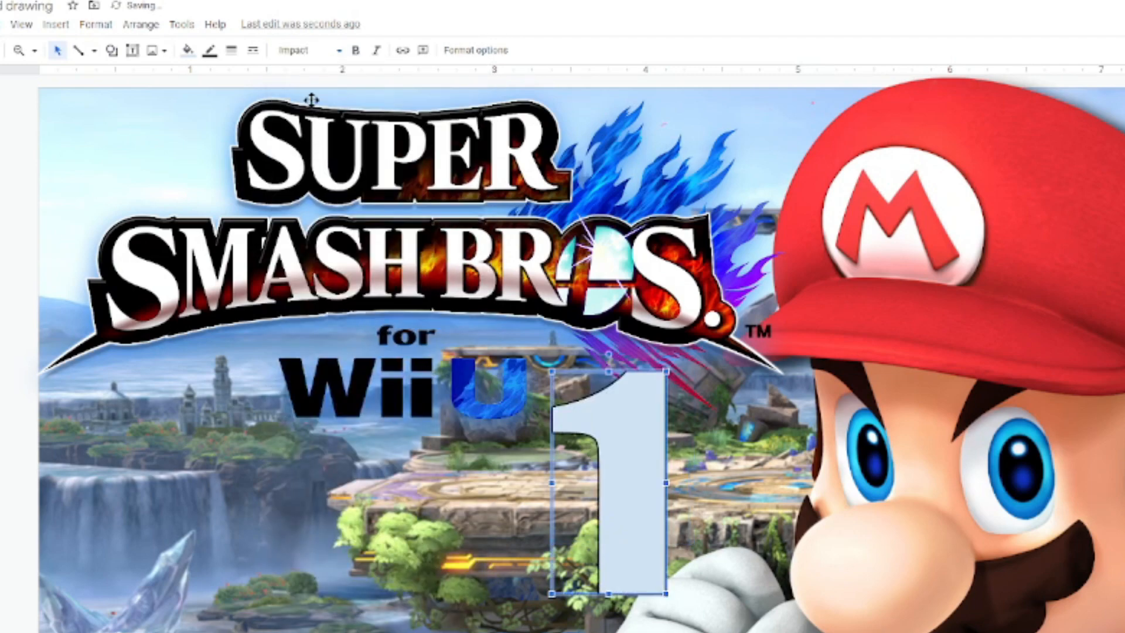
left_click(308, 51)
left_click(320, 179)
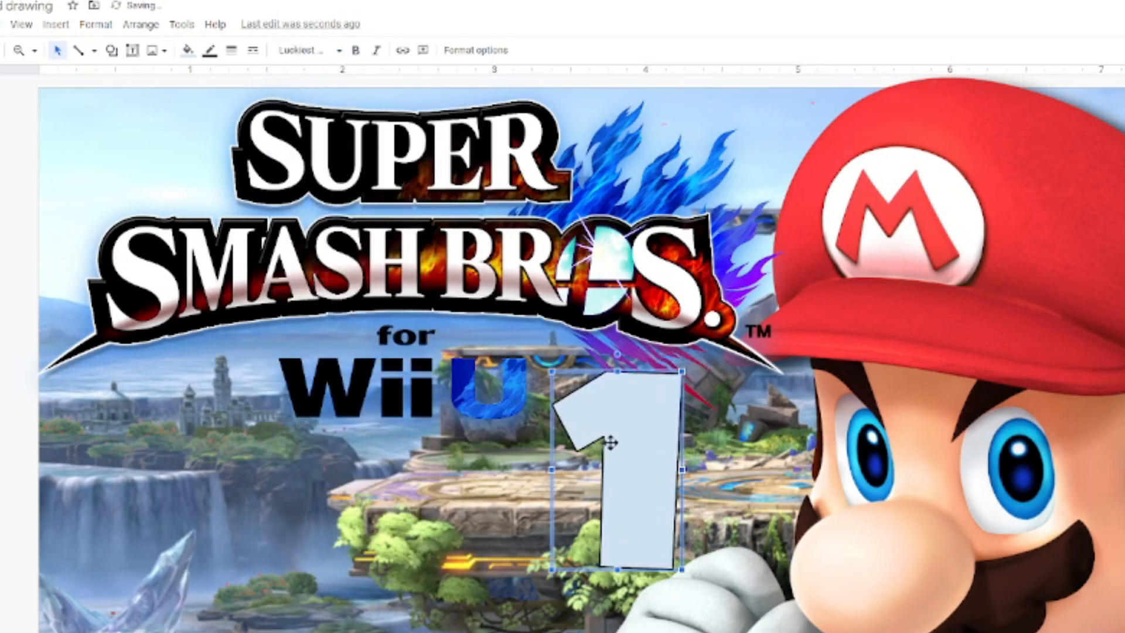
Move the word art 1 to the lower-left corner of the drawing and enlarge it there.
mouse_move(463, 551)
left_mouse_down()
mouse_move(276, 552)
mouse_move(113, 528)
mouse_move(215, 632)
left_mouse_up()
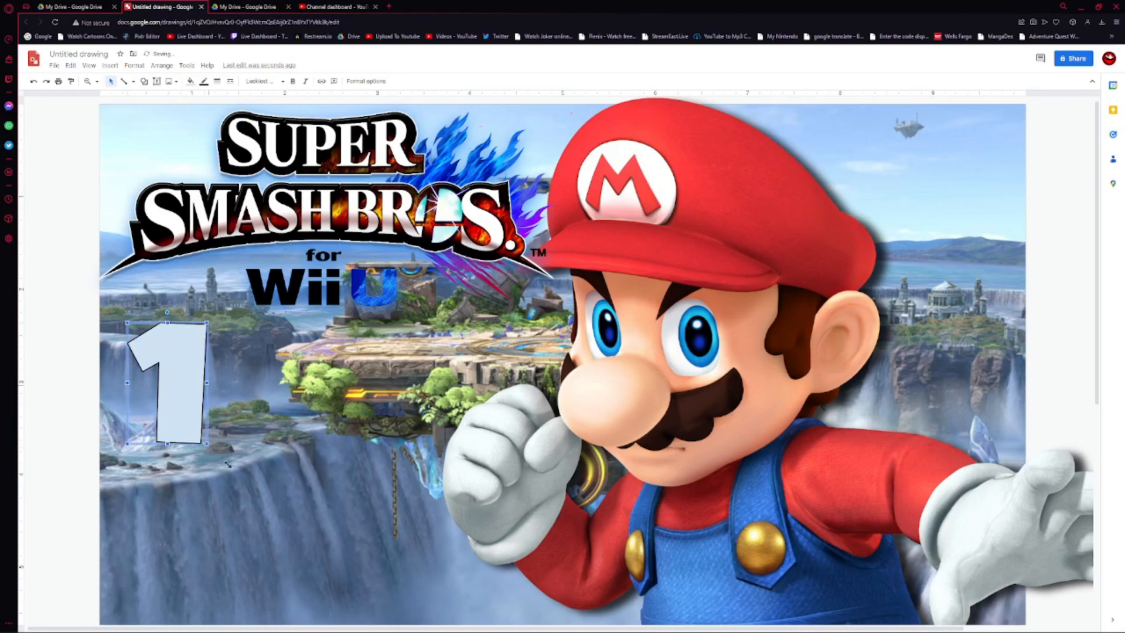
left_click_drag(228, 464, 256, 487)
left_click_drag(217, 428, 209, 568)
left_click_drag(257, 456, 264, 448)
mouse_move(243, 494)
left_mouse_down()
mouse_move(238, 455)
mouse_move(236, 519)
mouse_move(232, 511)
left_mouse_up()
left_click_drag(172, 421, 173, 415)
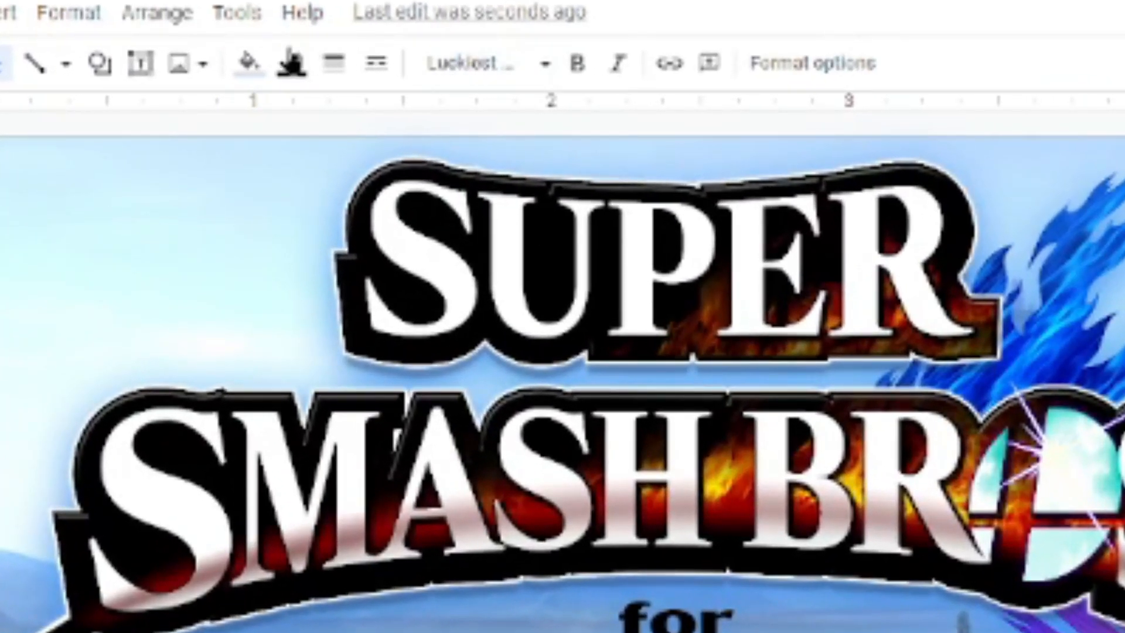
left_click(241, 65)
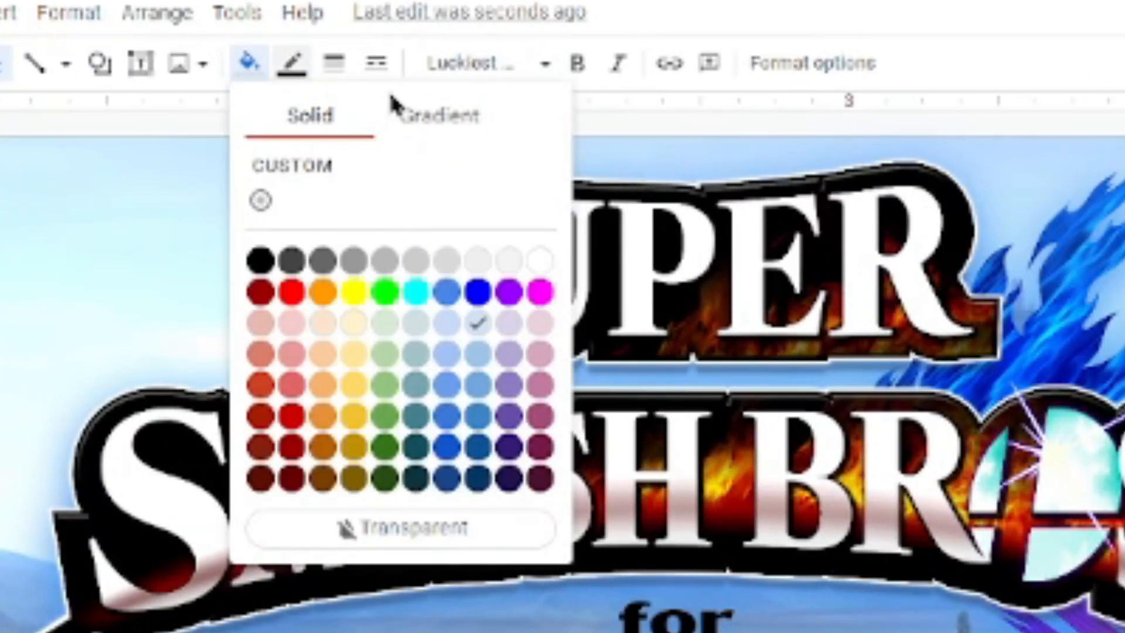
left_click(476, 117)
left_click(261, 224)
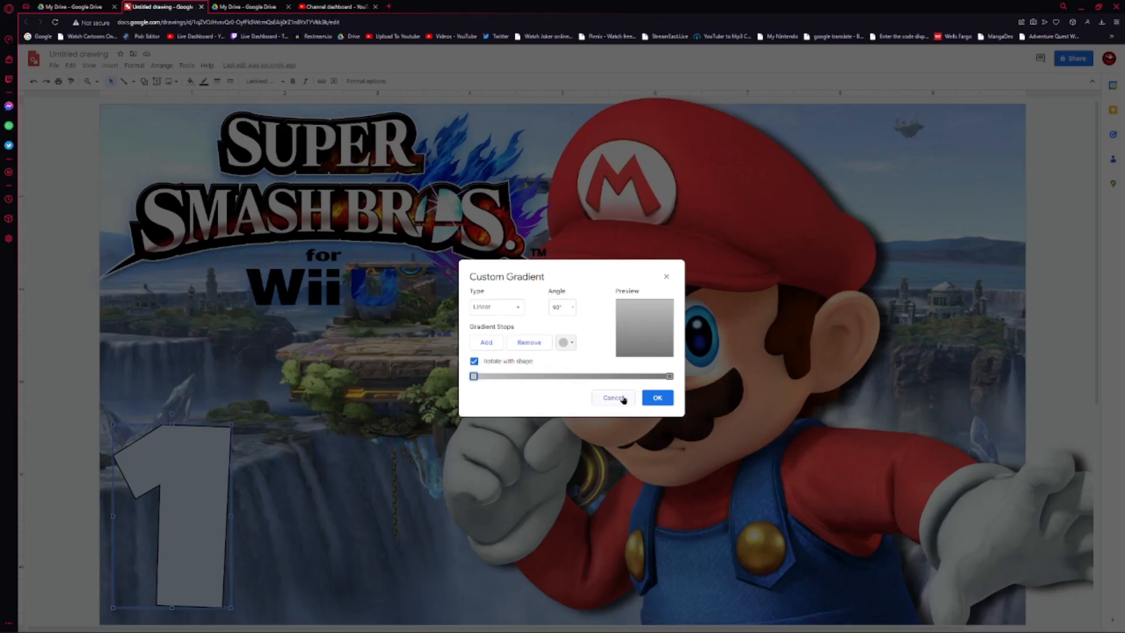
left_click(614, 398)
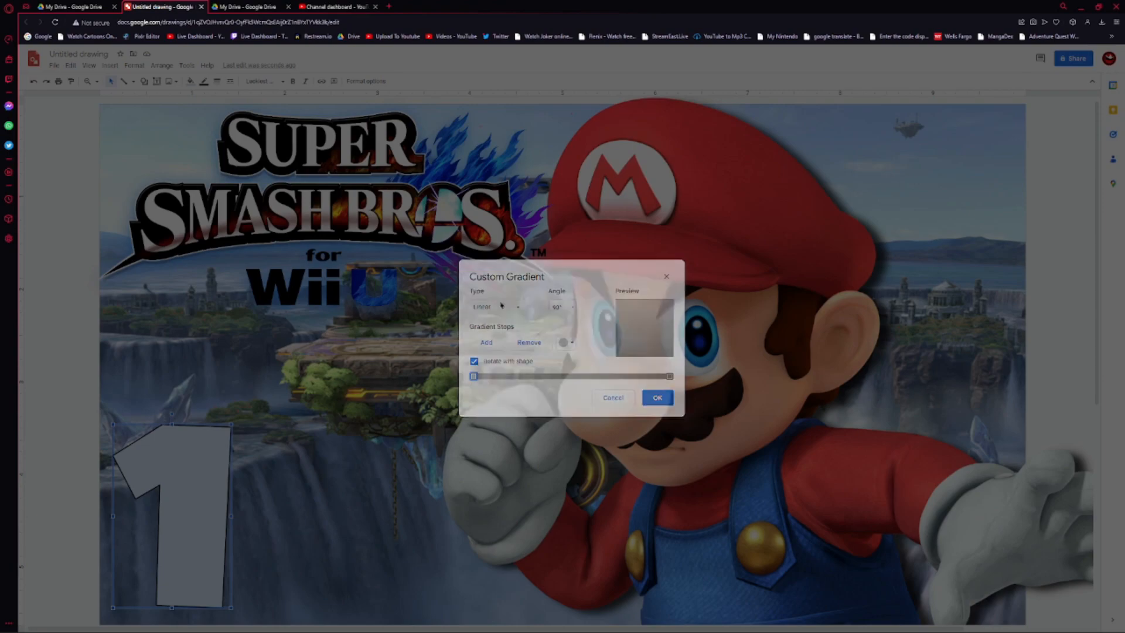
Open the CTGP 7 drawing from Drive, examine the custom gradient stops of its red 1, and close the drawing.
left_click(73, 6)
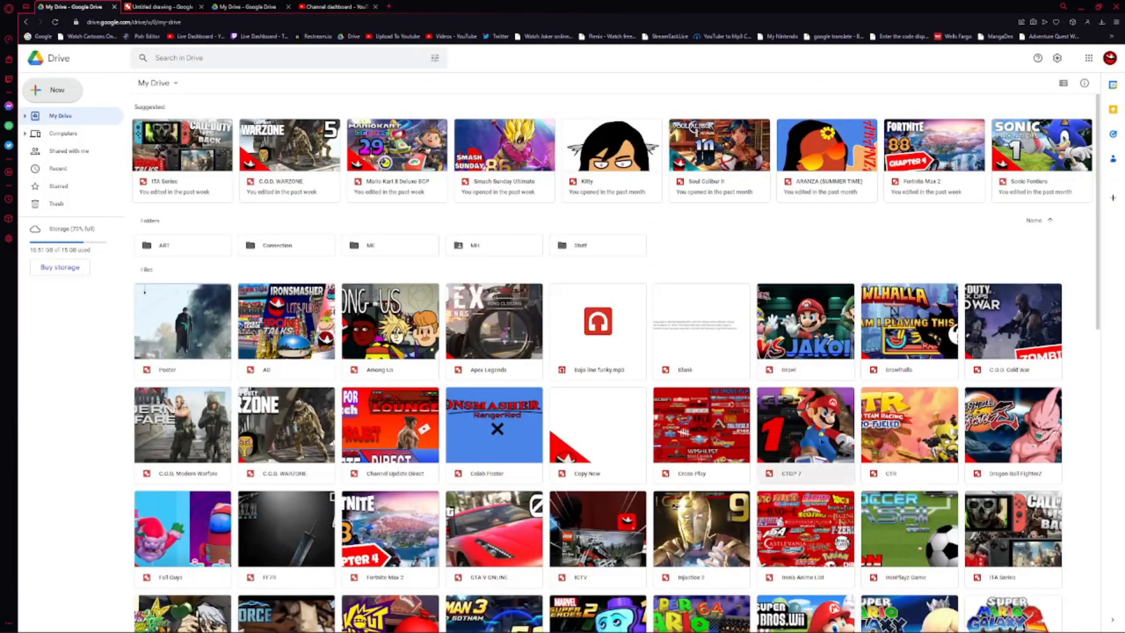
double_click(816, 442)
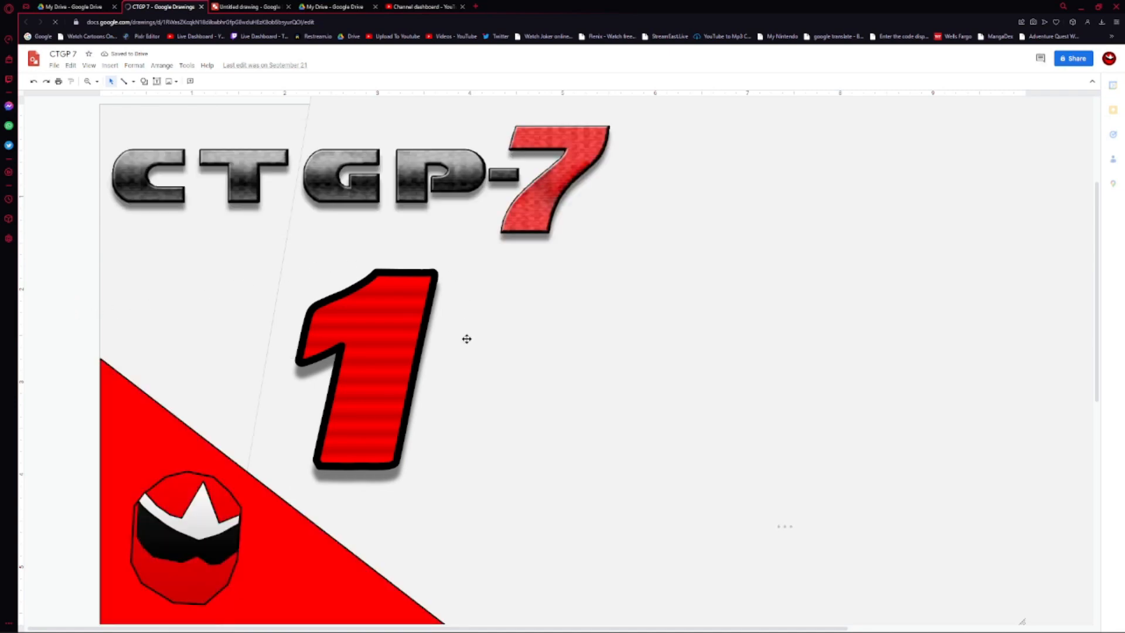
left_click(418, 315)
left_click(71, 299)
left_click(409, 348)
left_click(190, 81)
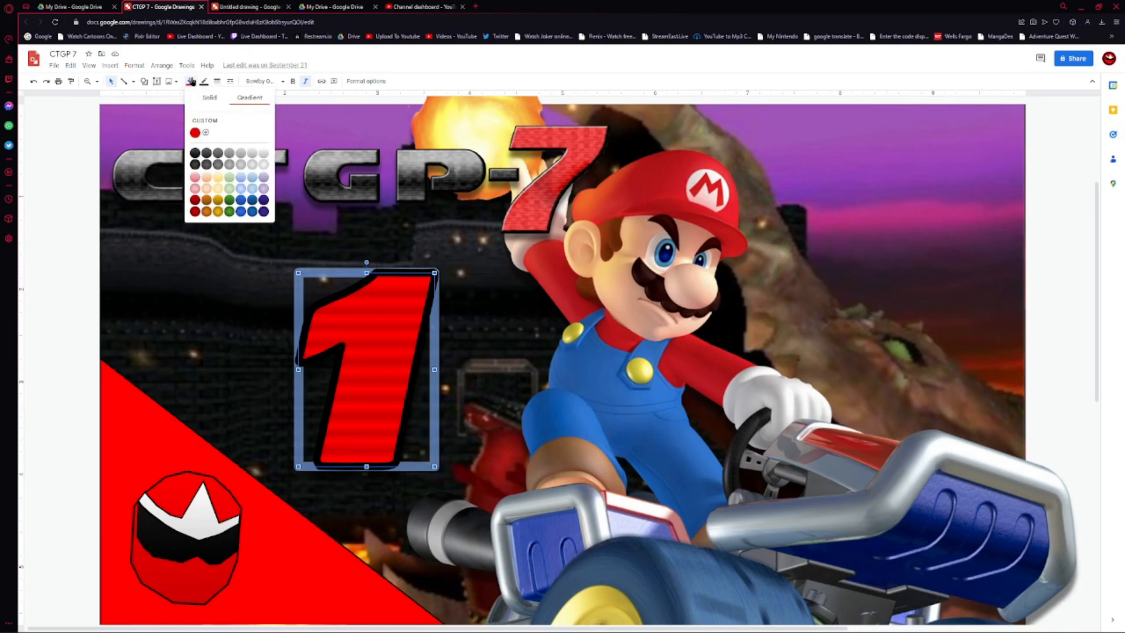
left_click(204, 133)
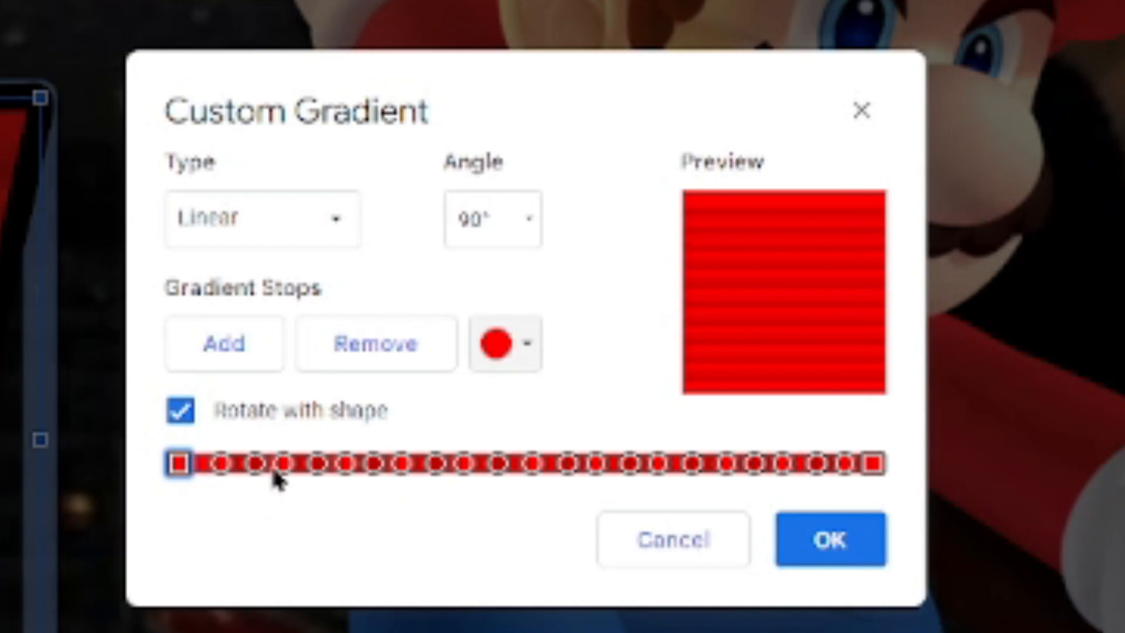
left_click(732, 539)
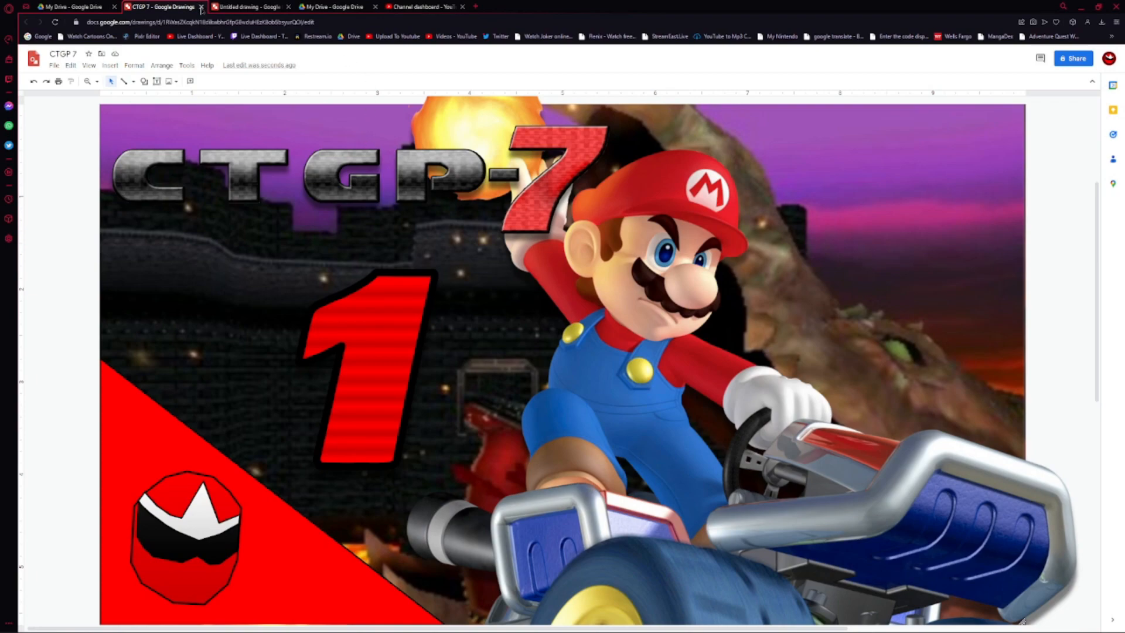
left_click(201, 7)
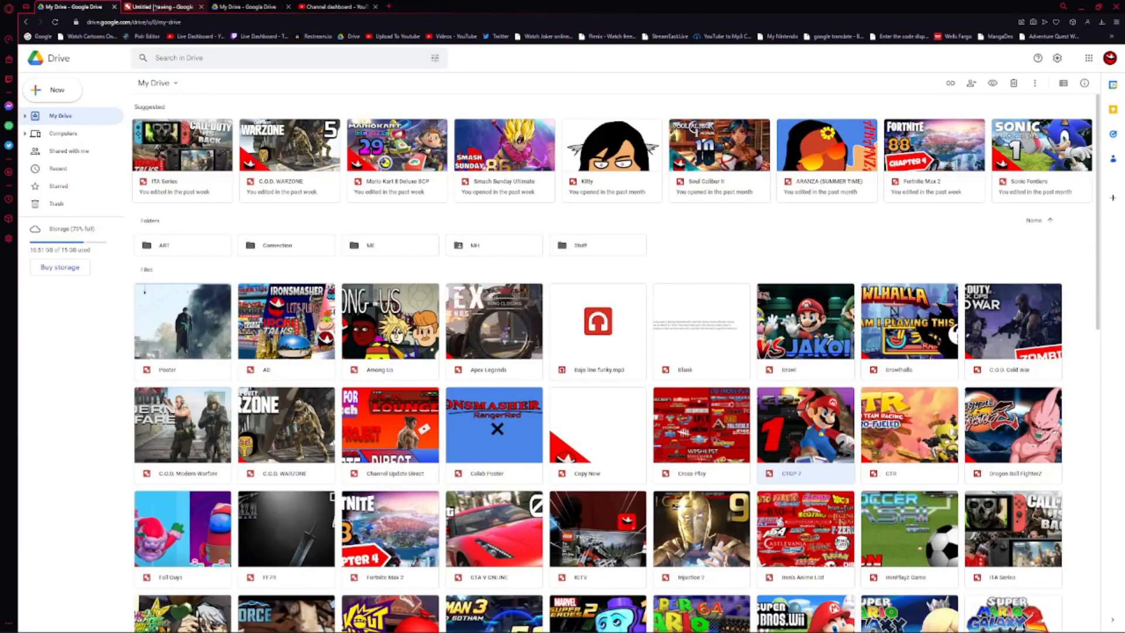
Open the Mario Kart 8 Deluxe BCP drawing, examine the gradient fill of its 29, and return to the untitled drawing.
left_click(420, 183)
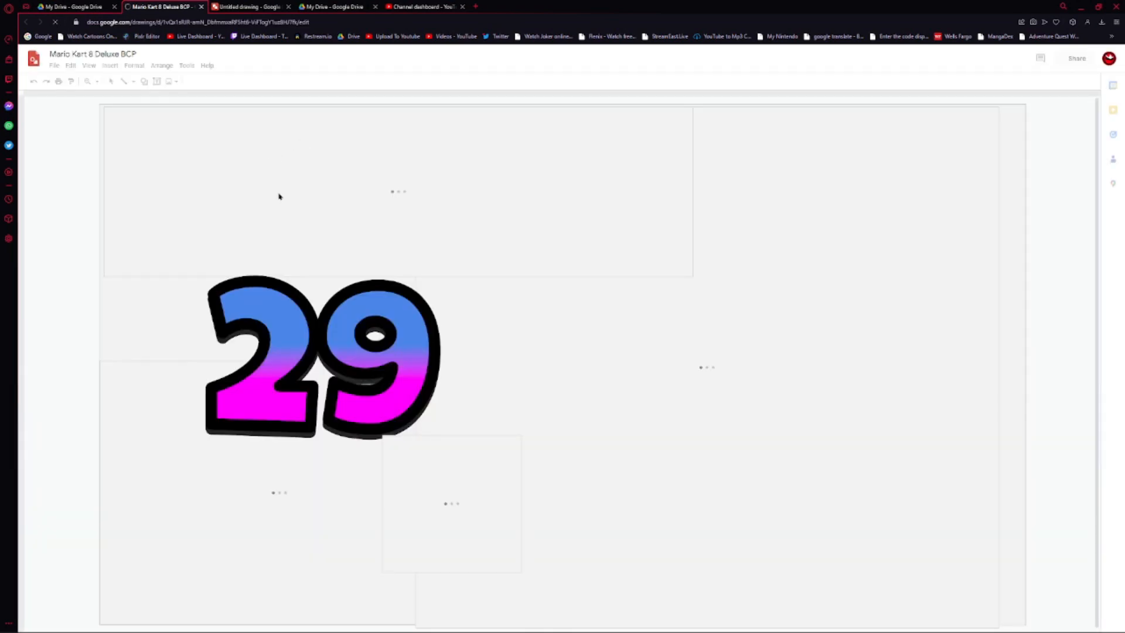
left_click(294, 311)
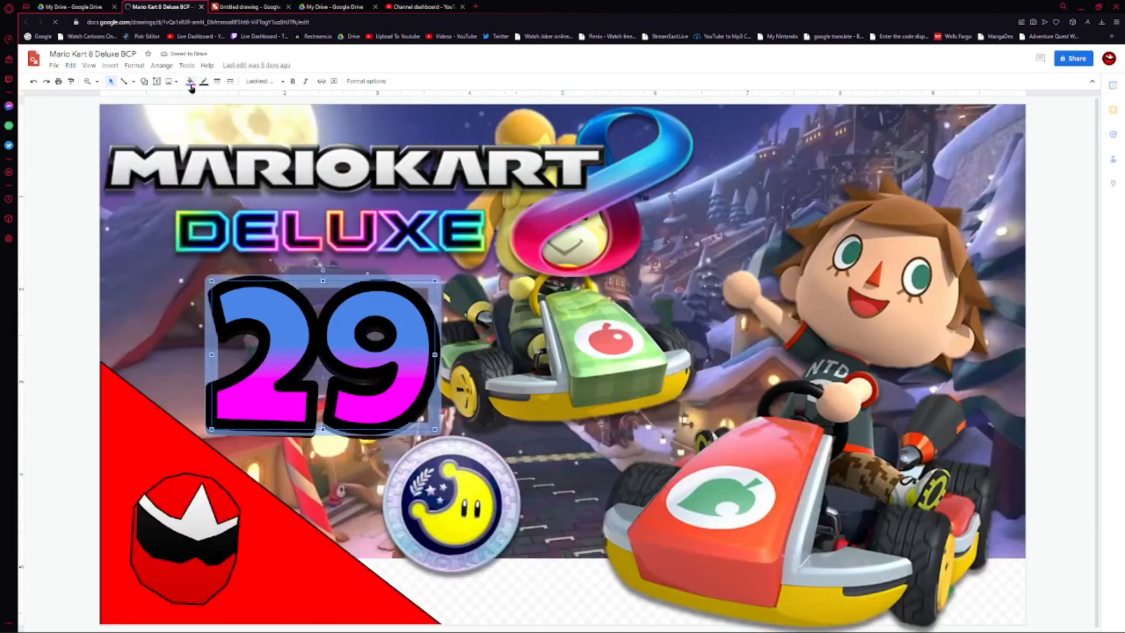
left_click(190, 81)
left_click(235, 120)
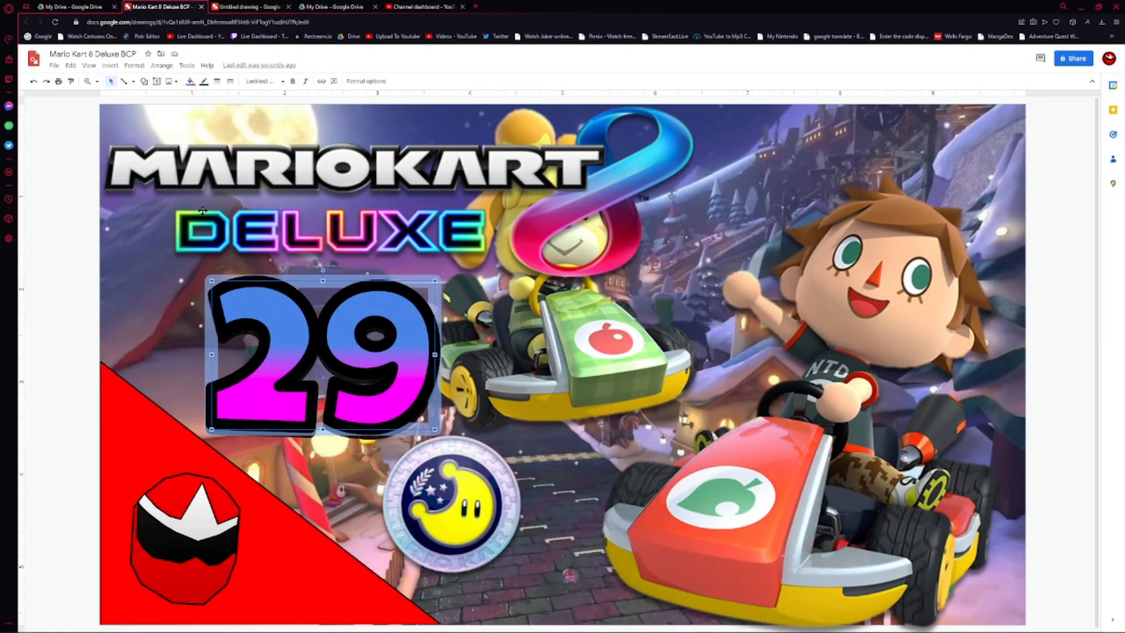
left_click(88, 133)
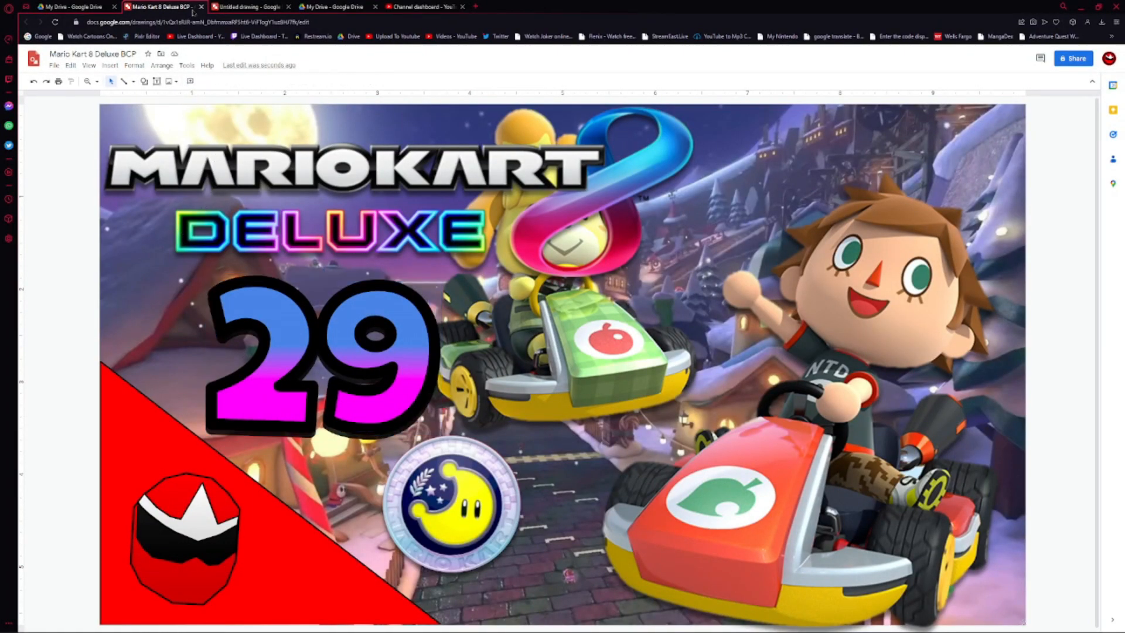
left_click(200, 7)
left_click(166, 10)
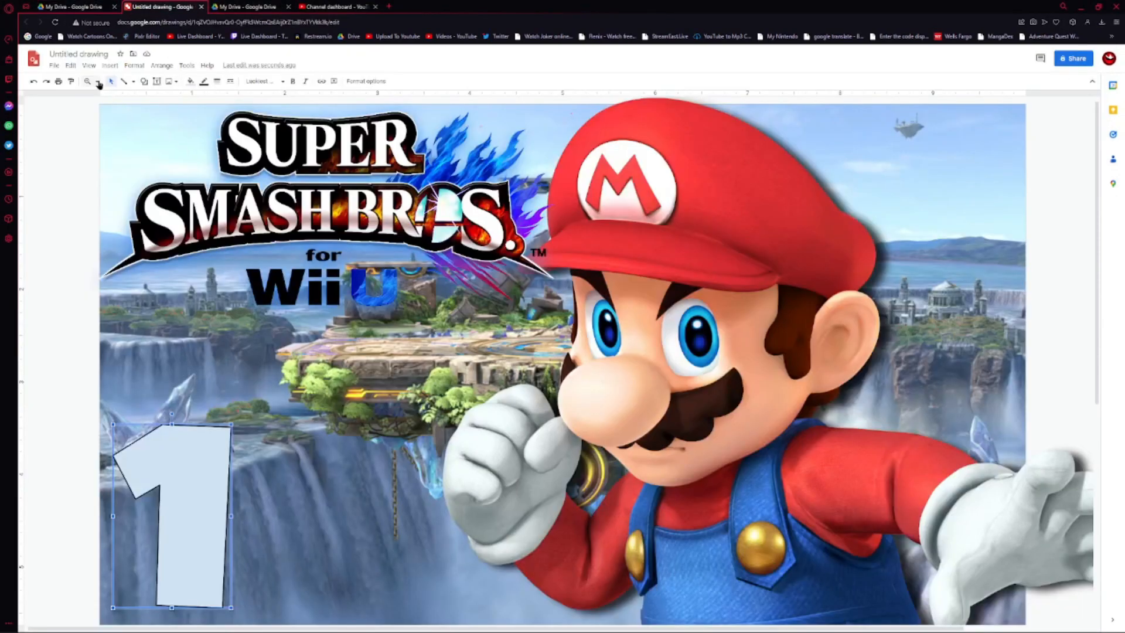
Start a custom gradient fill for the 1, trying red and black for the first stop and settling on dark gray.
left_click(191, 82)
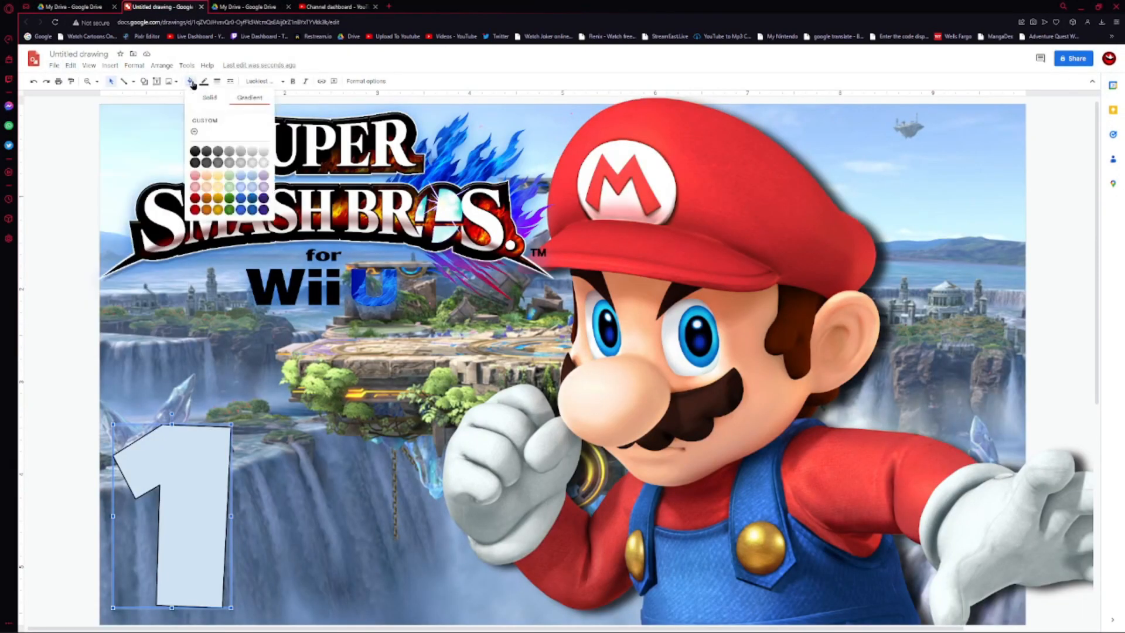
left_click(223, 124)
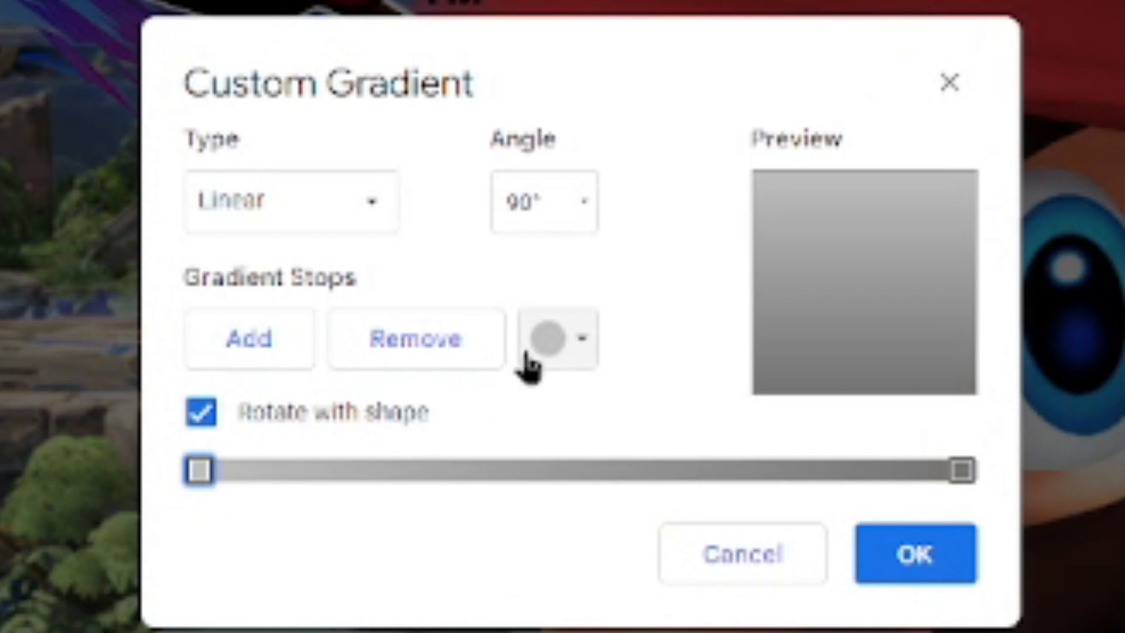
left_click(533, 354)
left_click(595, 564)
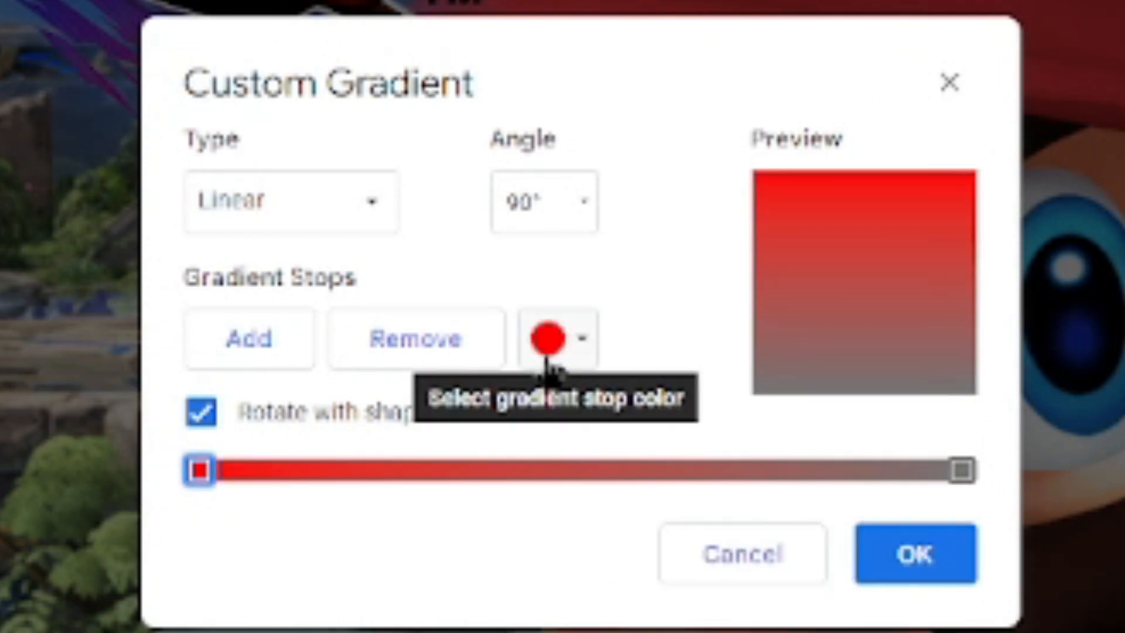
left_click(546, 360)
left_click(554, 525)
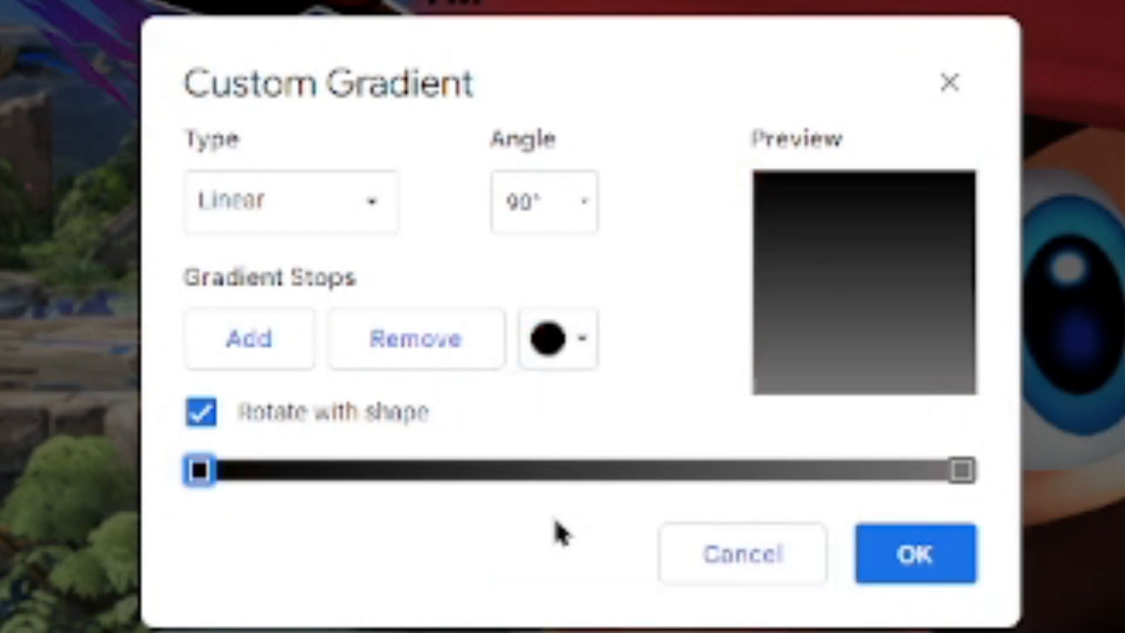
left_click(560, 362)
left_click(627, 522)
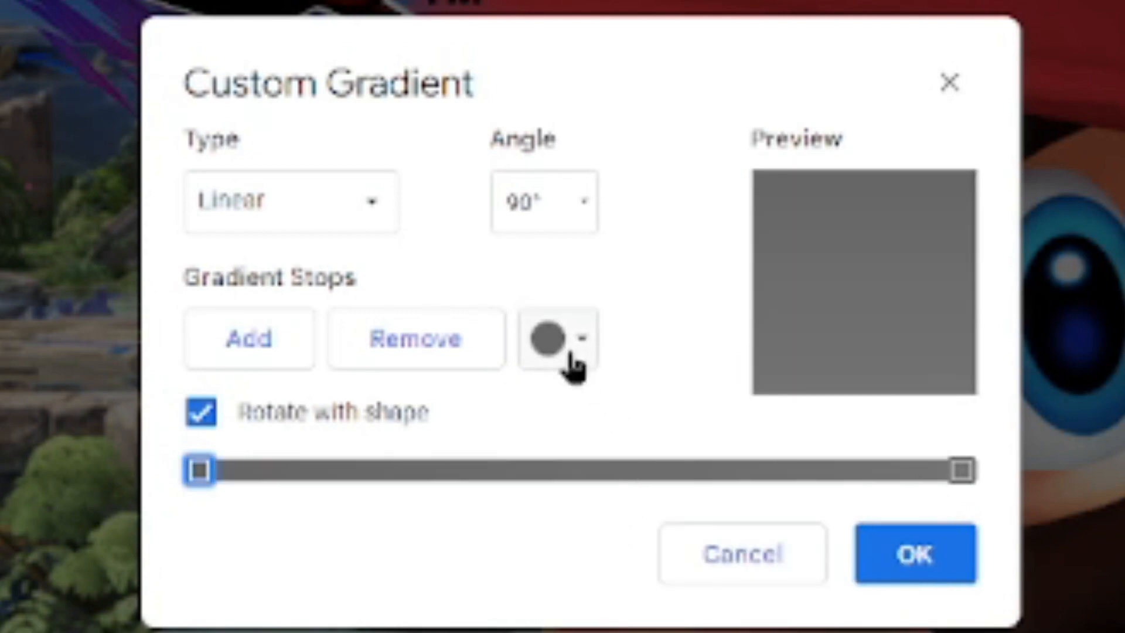
Set the gradient's last stop to cornflower blue.
left_click(961, 470)
left_click(587, 368)
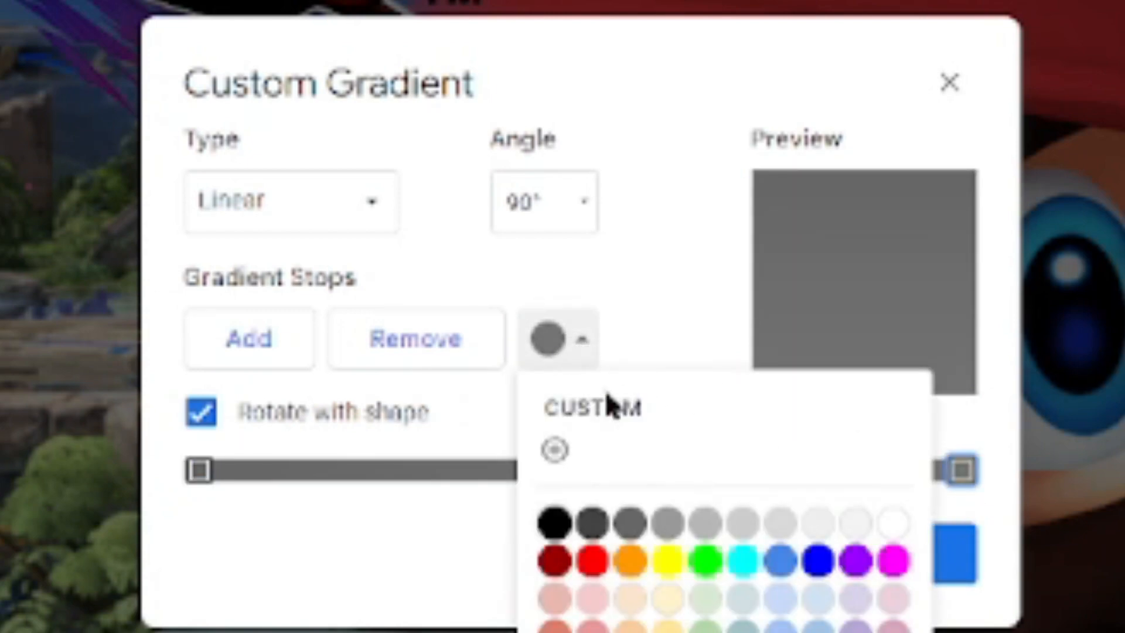
left_click(780, 559)
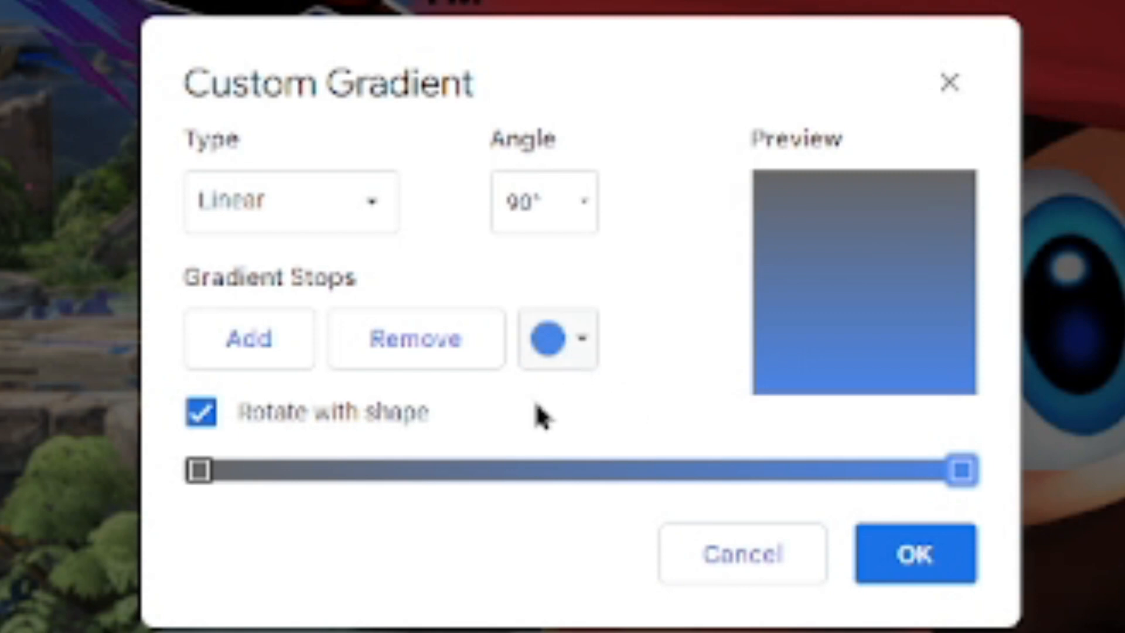
Add a light gray stop to the gradient and place it near the middle.
left_click(204, 473)
left_click(241, 343)
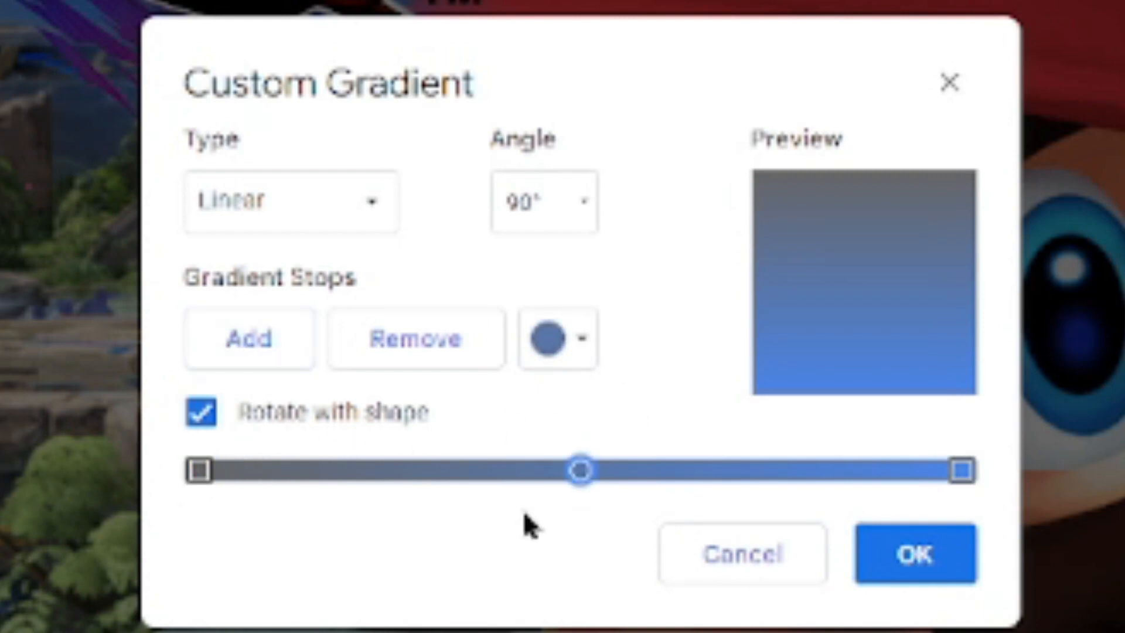
left_click_drag(584, 483, 453, 473)
left_click(548, 361)
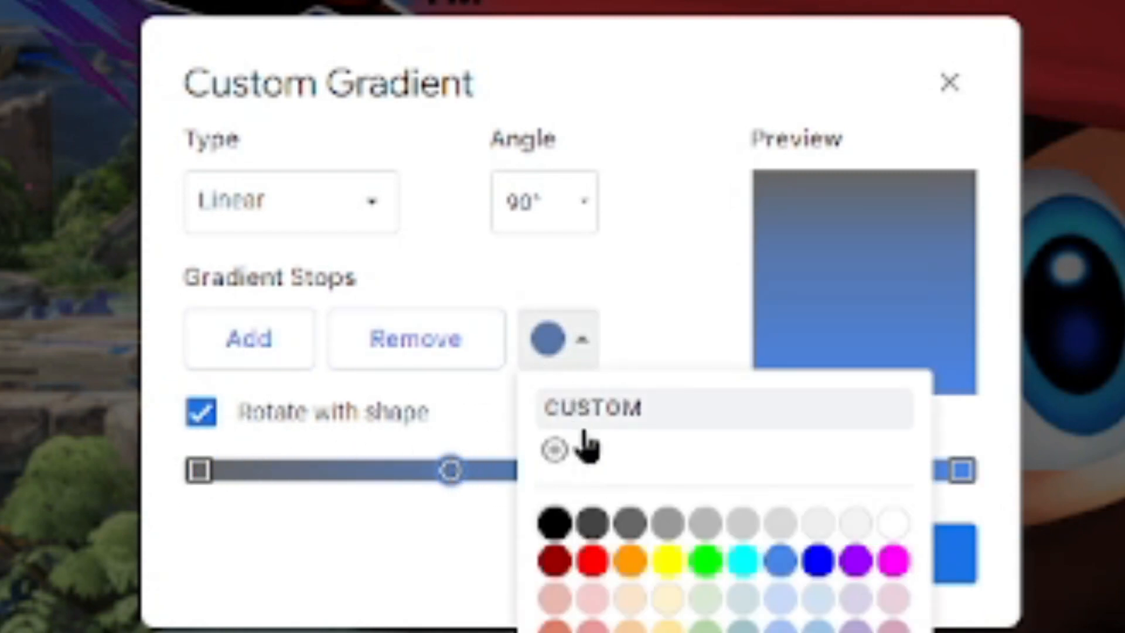
left_click(744, 528)
left_click_drag(454, 472, 603, 485)
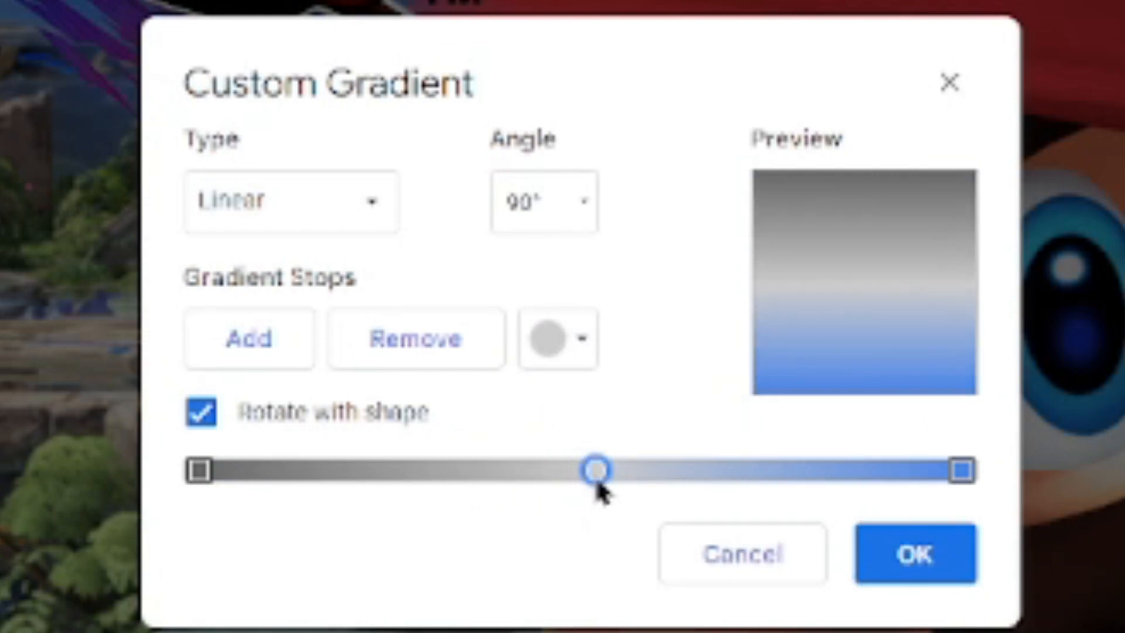
Add a pure blue stop directly at the light gray one for a hard colour break, and apply the gradient.
left_click(282, 357)
left_click_drag(773, 469, 597, 477)
left_click(556, 346)
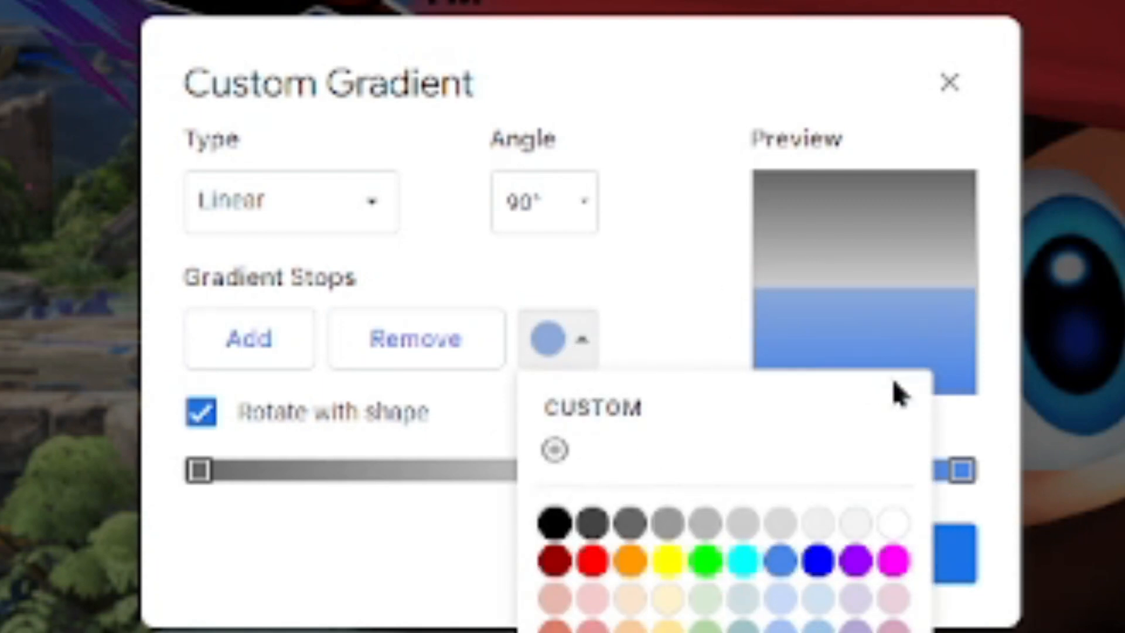
left_click(816, 562)
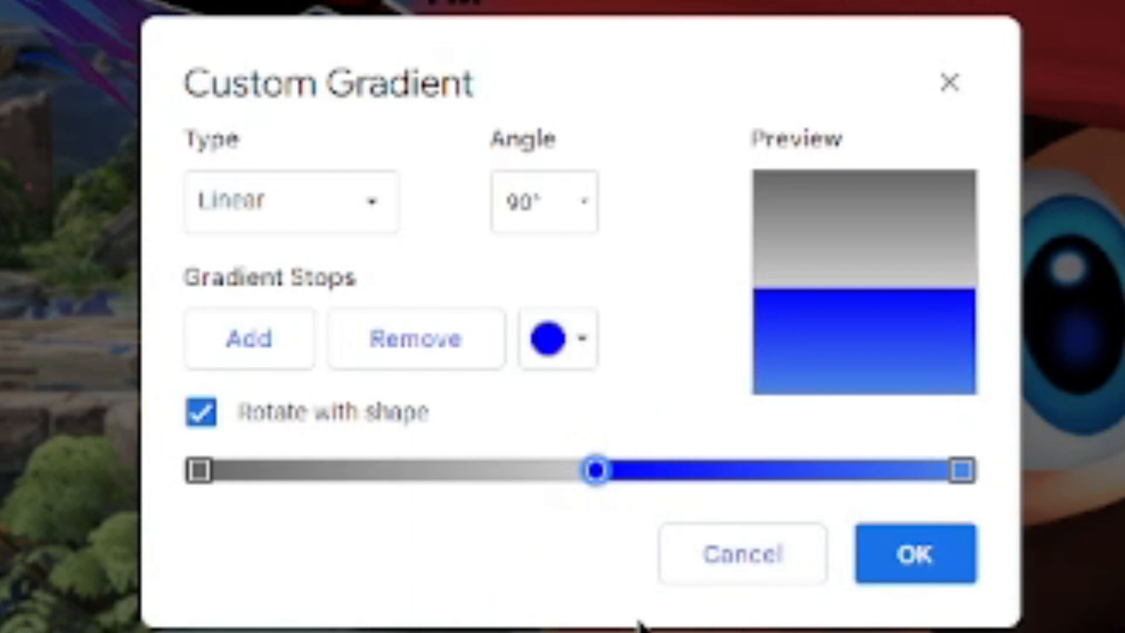
left_click(923, 551)
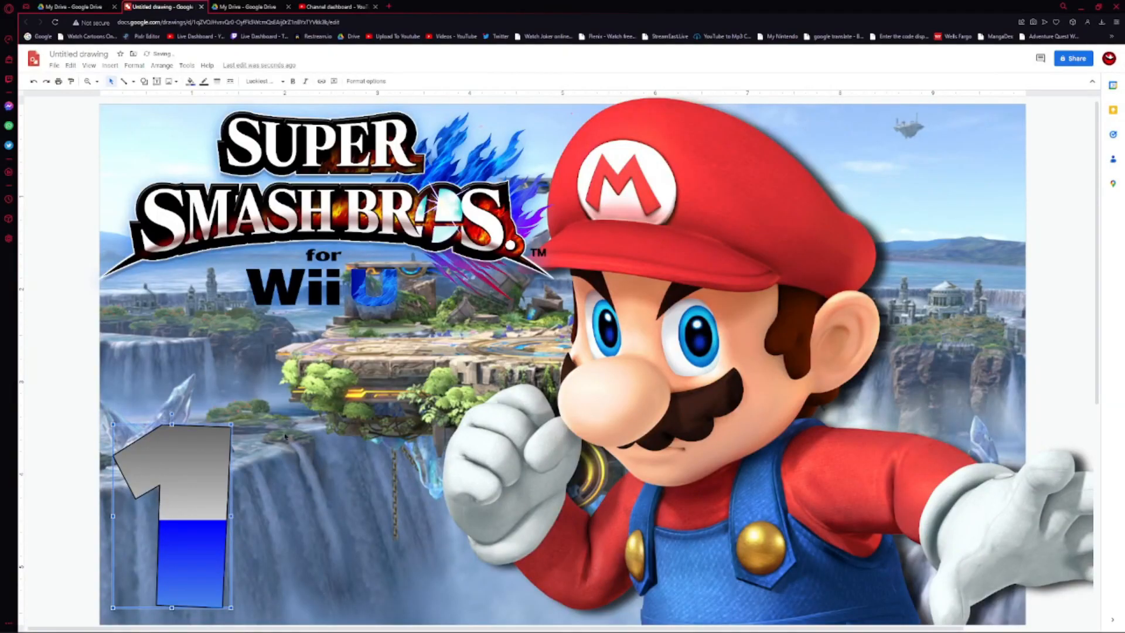
Compare 8px and 12px outlines on the 1, settle on 8px, and nudge the 1 slightly upward.
left_click(223, 82)
left_click(235, 155)
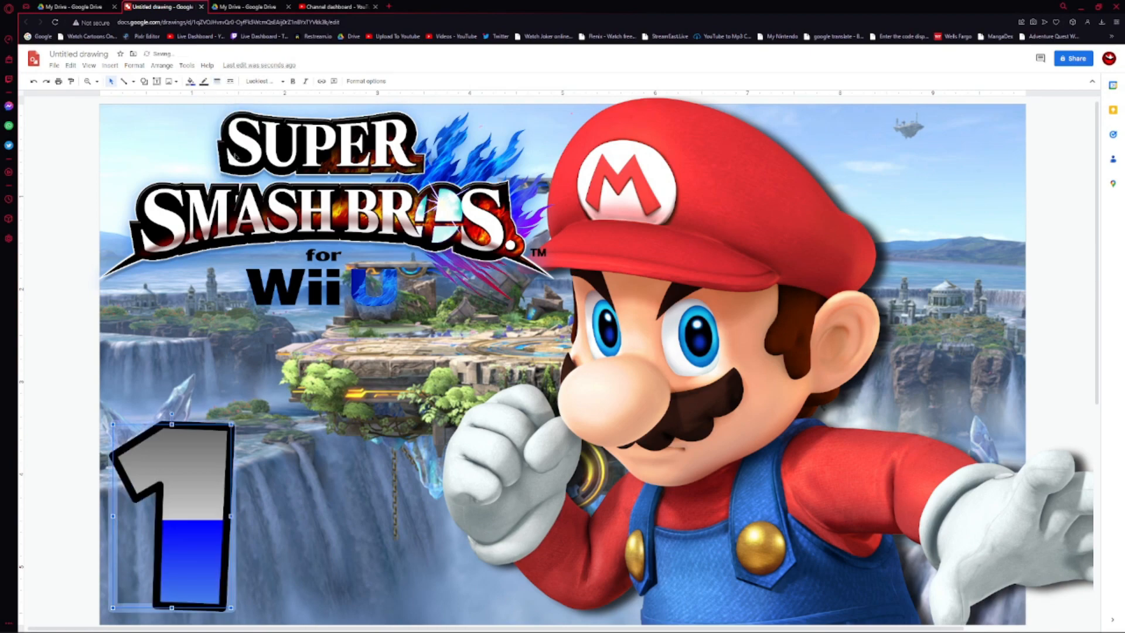
left_click(225, 84)
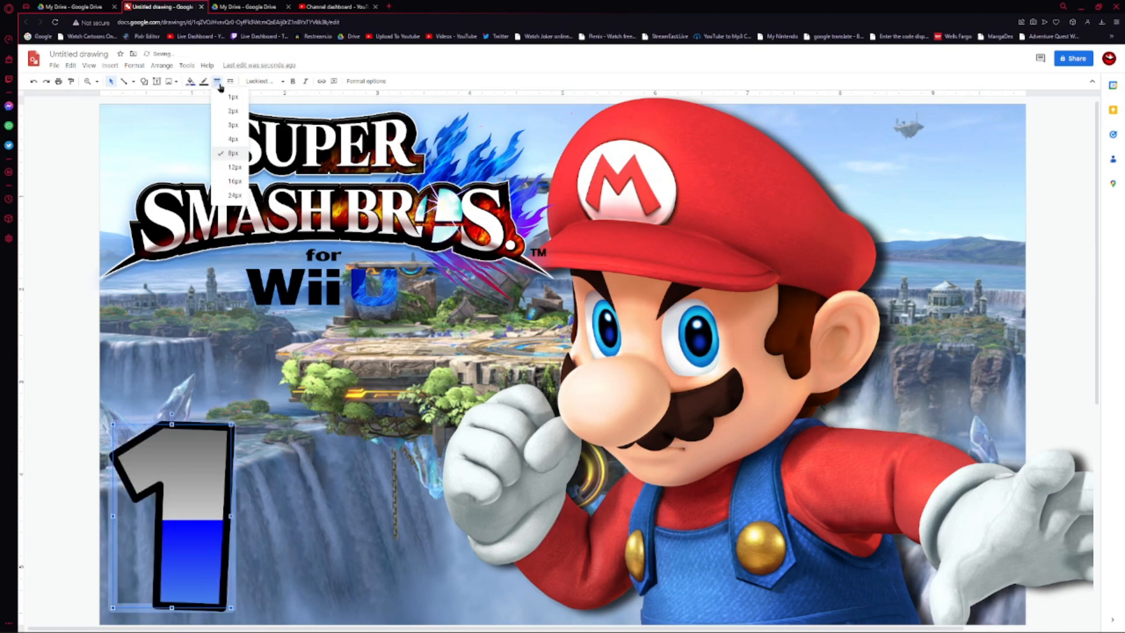
left_click(233, 167)
left_click(221, 88)
left_click(233, 155)
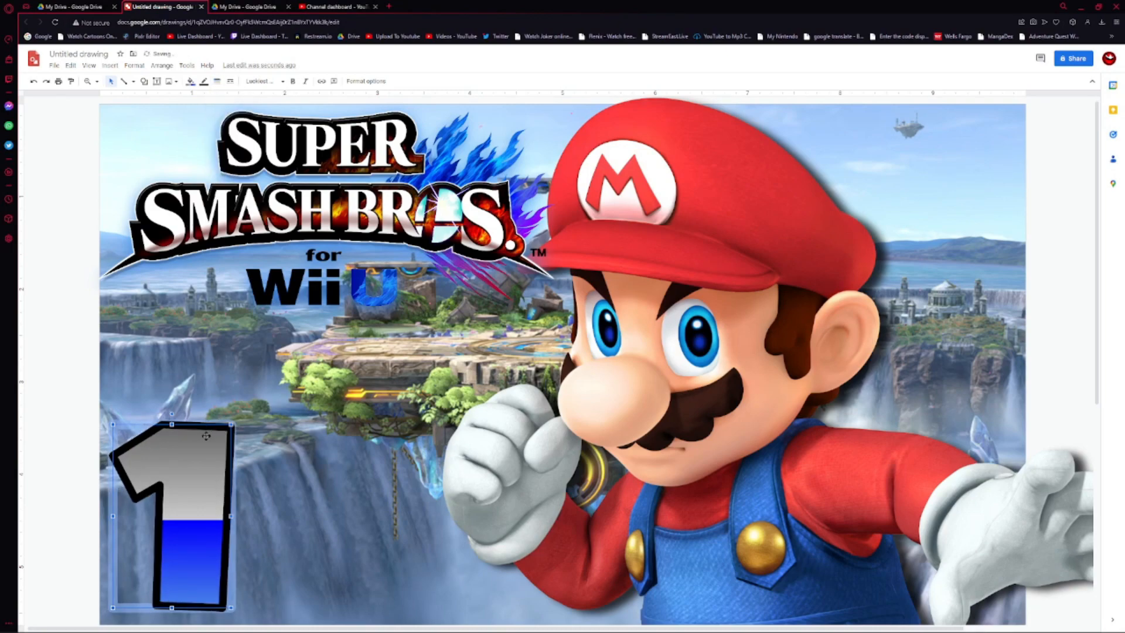
left_click_drag(206, 435, 206, 433)
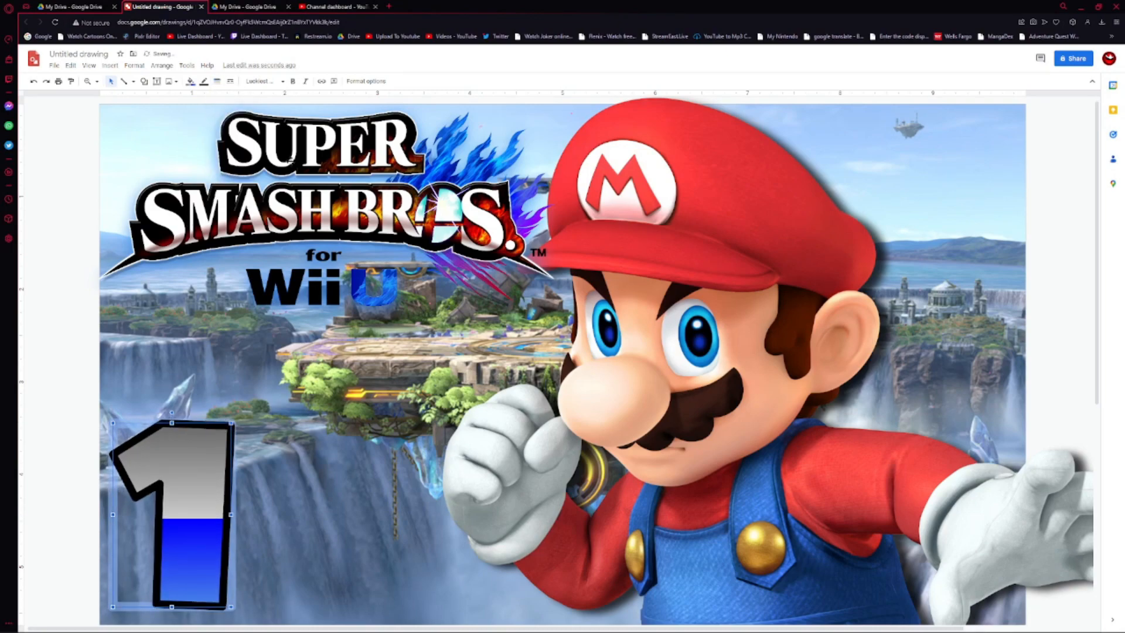
Add a drop shadow to the number 1, lower its angle, slightly increase its distance, and nudge the 1 slightly upward.
left_click(367, 82)
left_click(1088, 166)
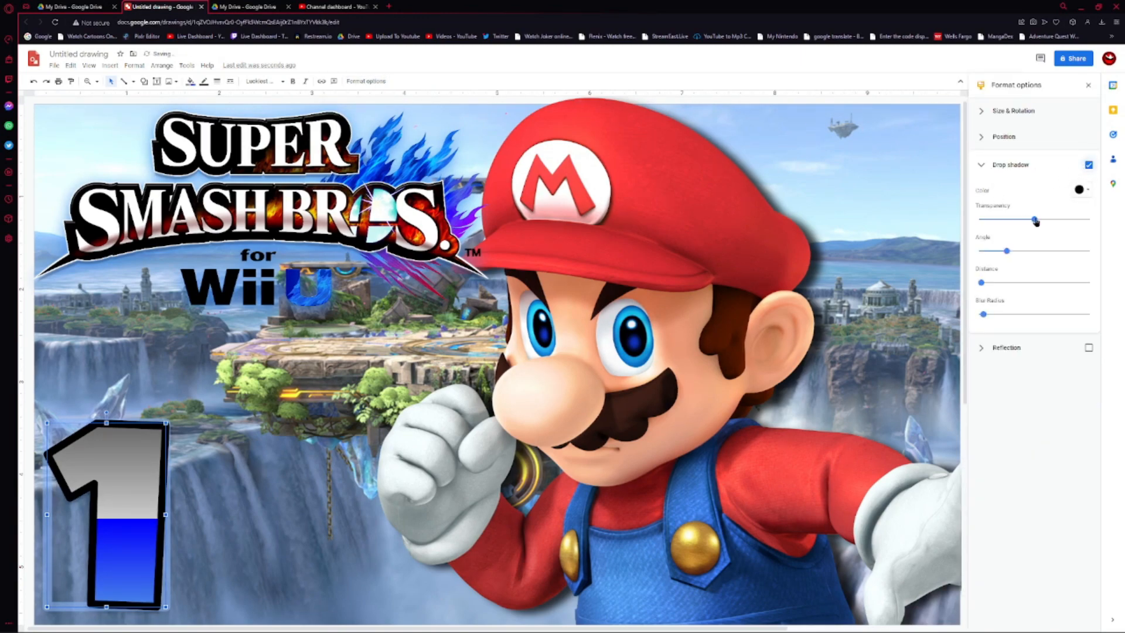
left_click_drag(986, 284, 986, 258)
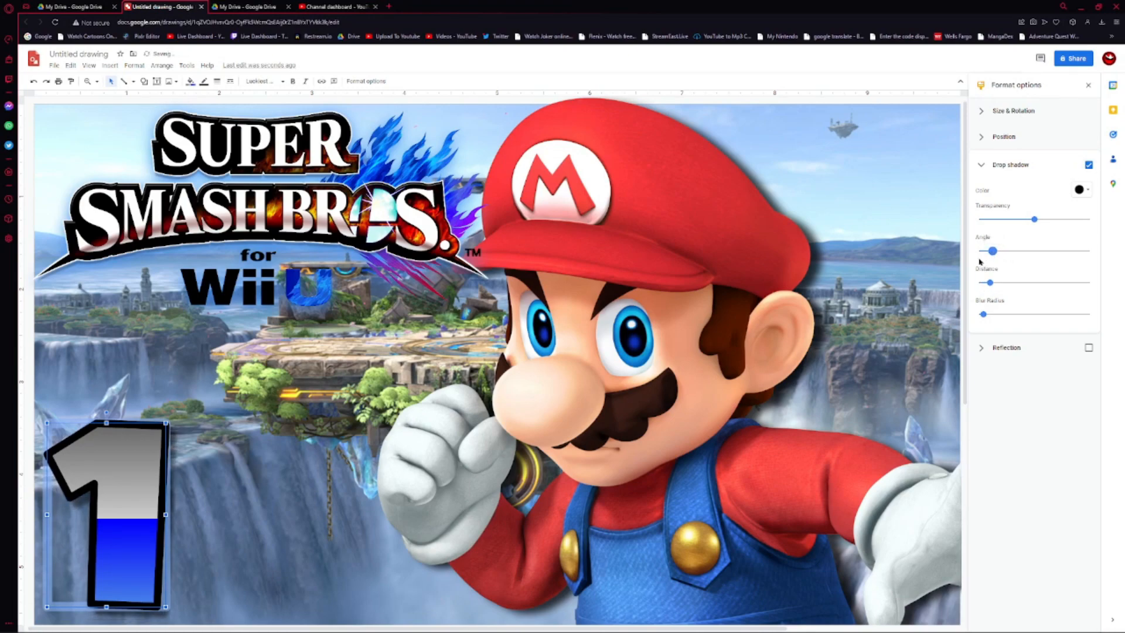
left_click_drag(126, 485, 124, 486)
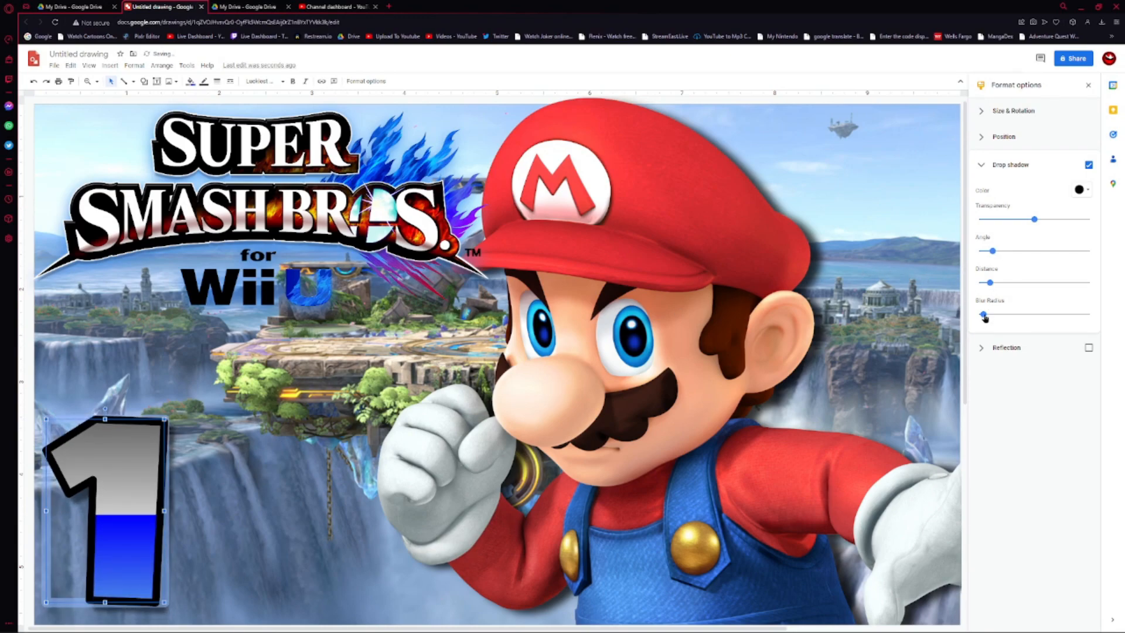
Reduce the drop shadow's blur radius and transparency to their minimum for a hard, solid black shadow.
left_click_drag(994, 318, 939, 325)
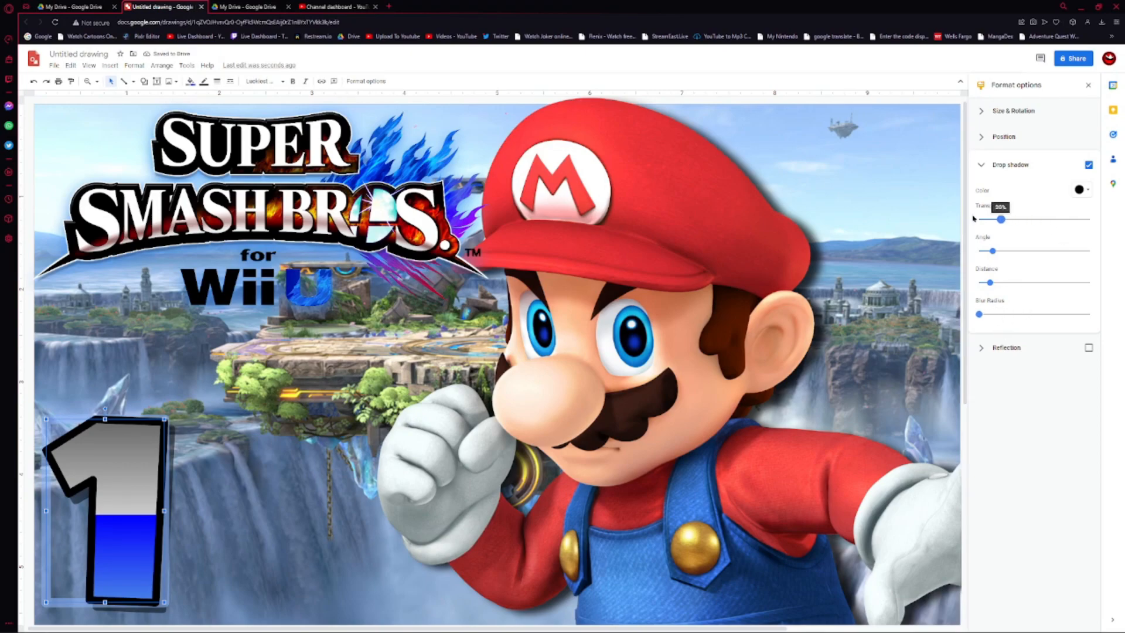
left_click_drag(989, 218, 861, 248)
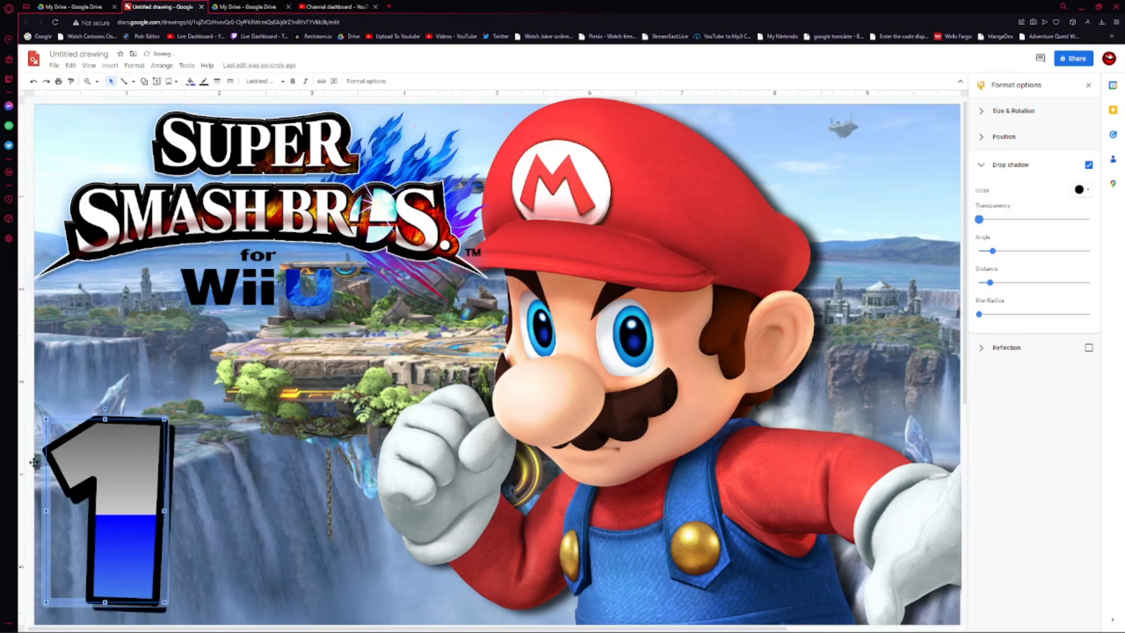
key("Escape")
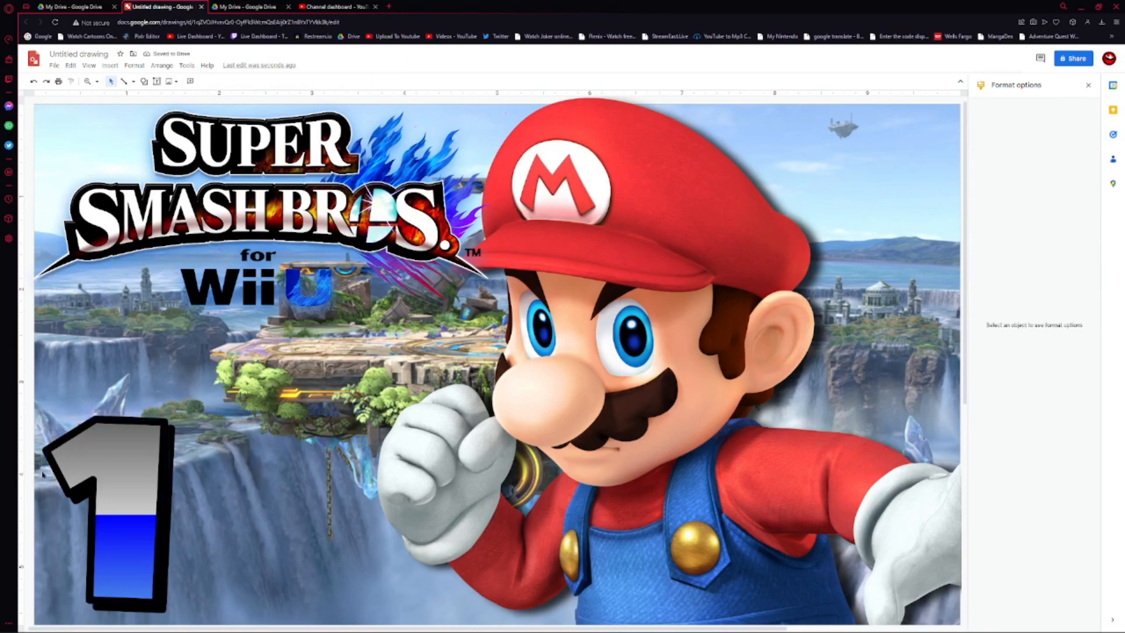
Thicken the outline of the number 1 with a heavier border weight.
left_click(117, 494)
left_click(31, 486)
left_click(126, 481)
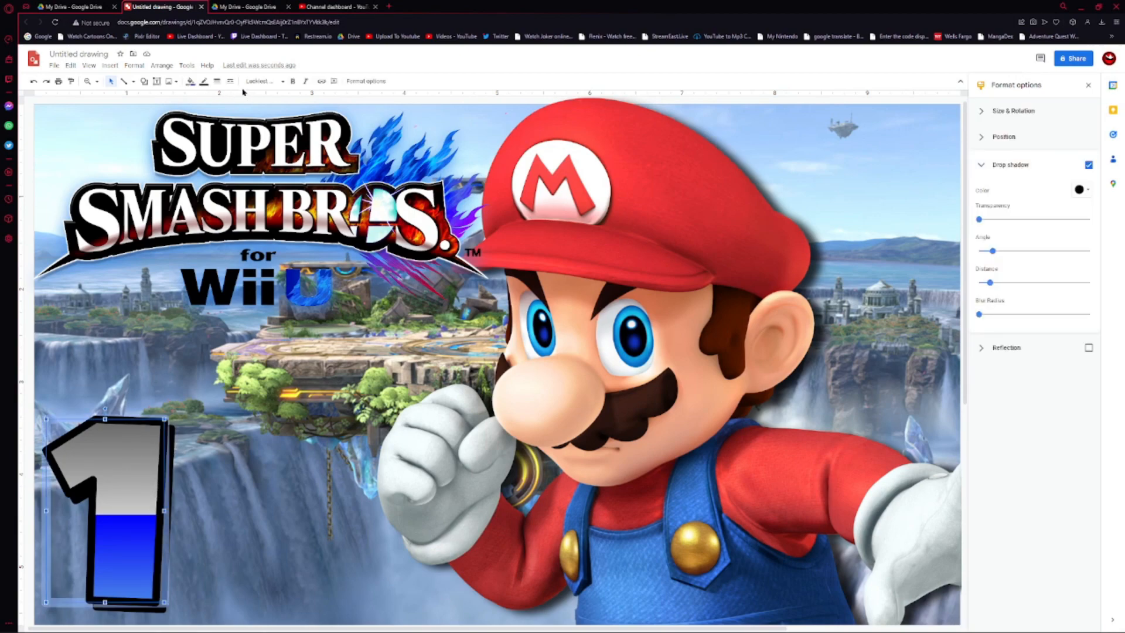
left_click(218, 81)
left_click(237, 169)
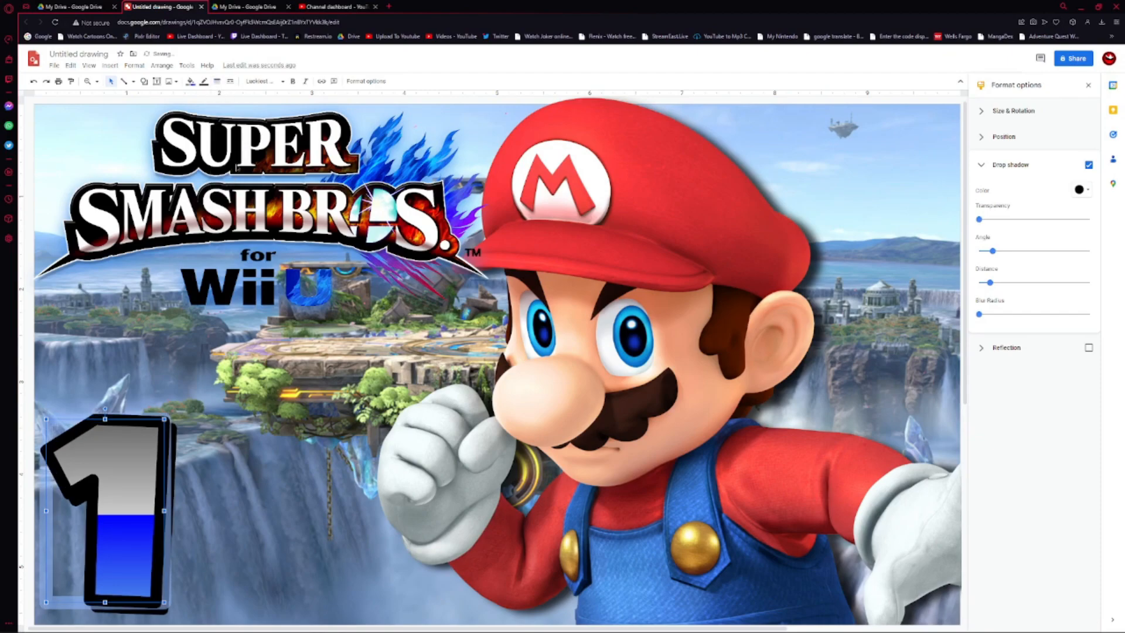
left_click(30, 263)
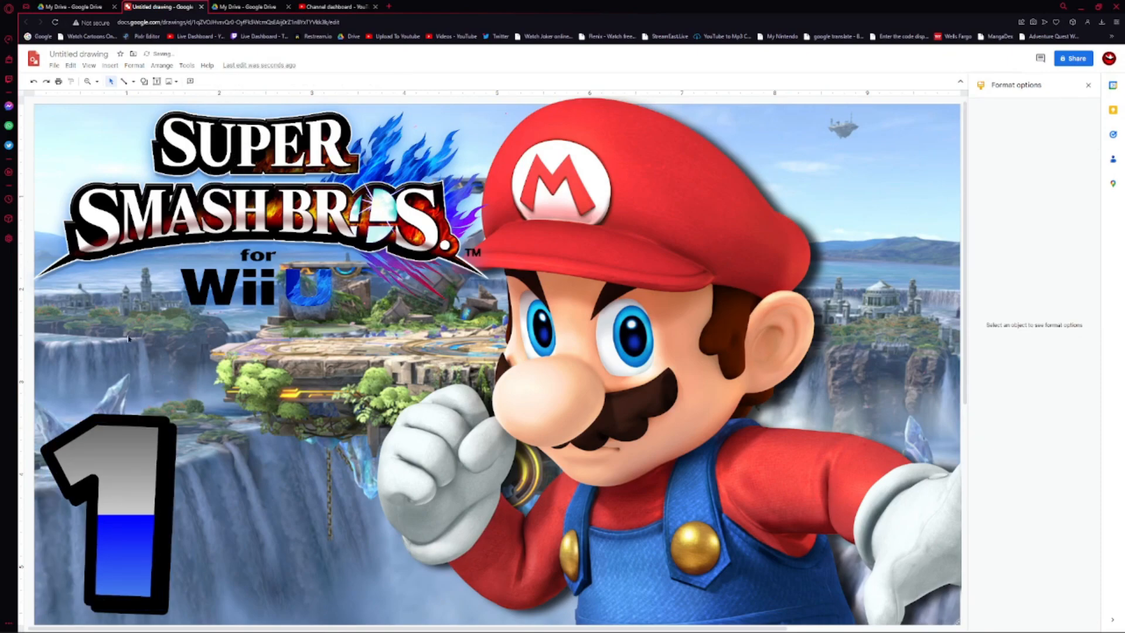
Fine-tune the 1's drop shadow with a slightly larger angle and shorter distance, and nudge the 1 slightly upward.
left_click(140, 471)
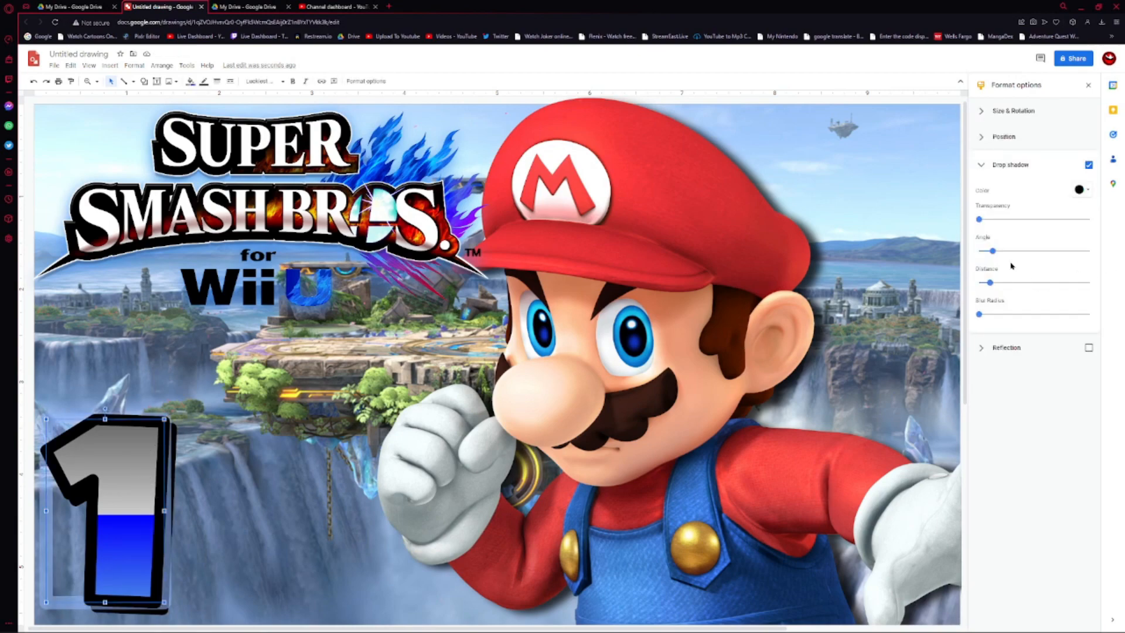
left_click_drag(989, 253, 988, 284)
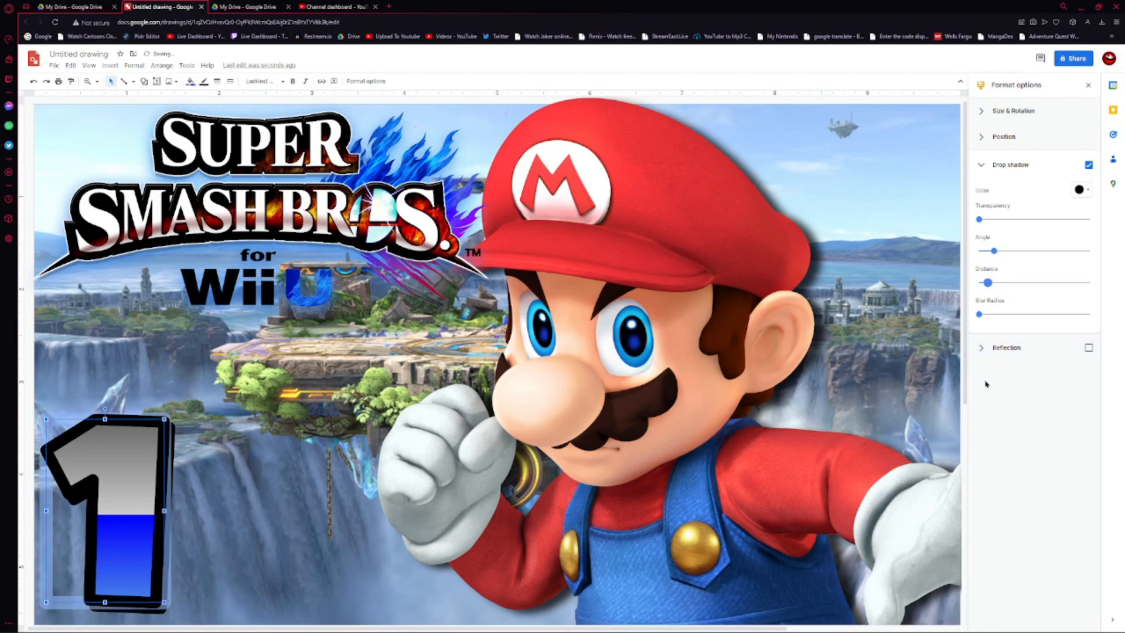
left_click(1088, 85)
left_click(692, 341)
left_click(82, 435)
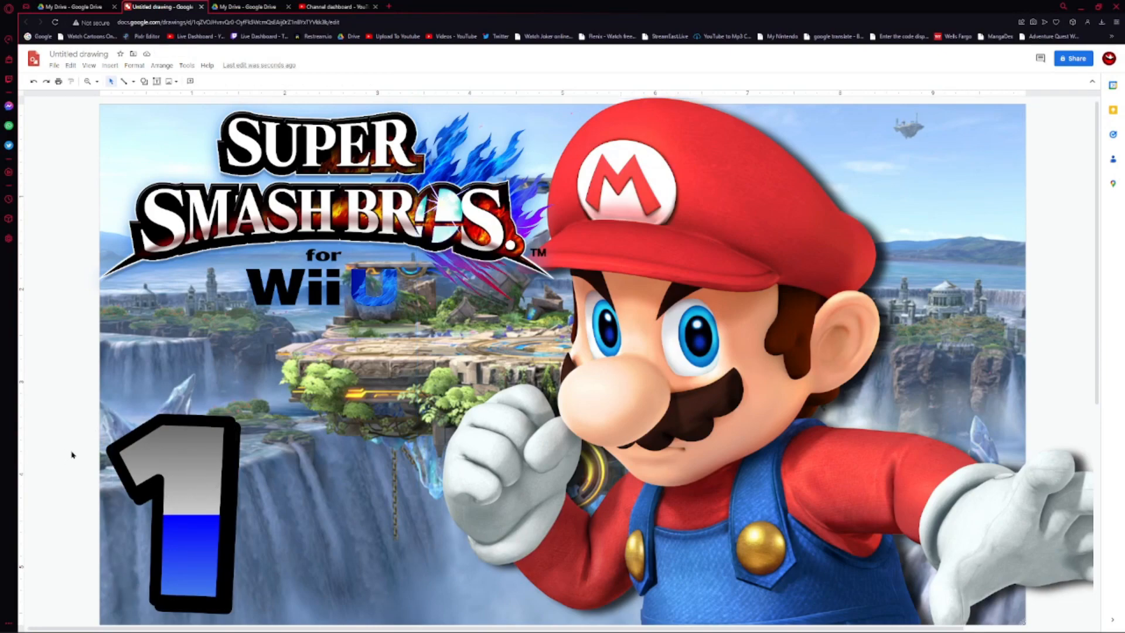
left_click_drag(199, 454, 187, 453)
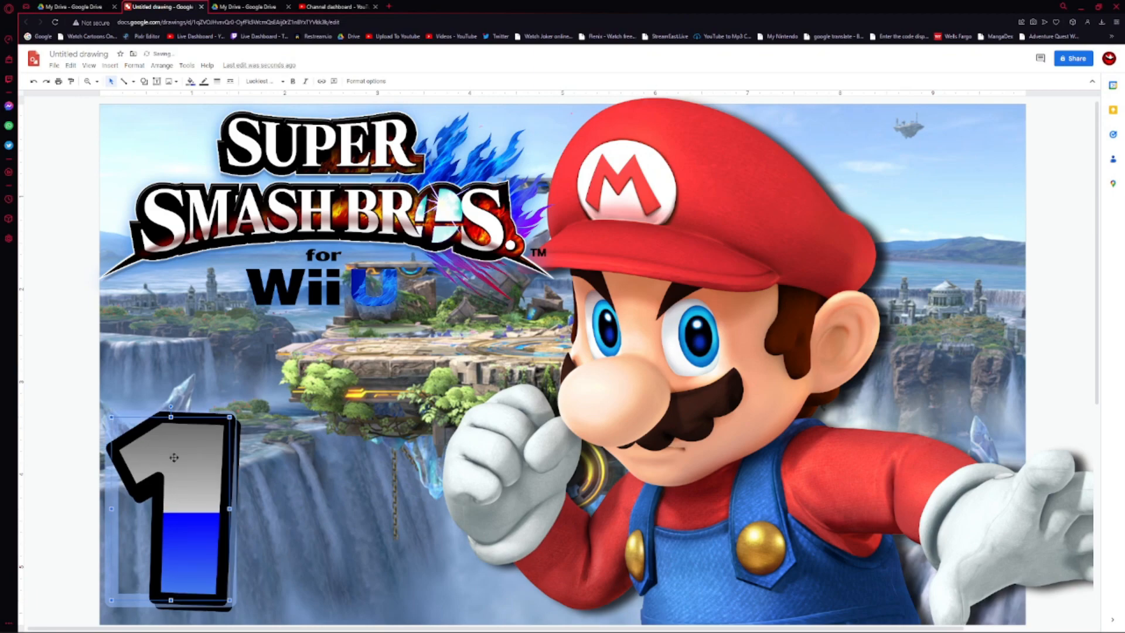
Edit the 1's custom gradient and remove both middle stops, keeping only the first and last ones.
left_click(191, 81)
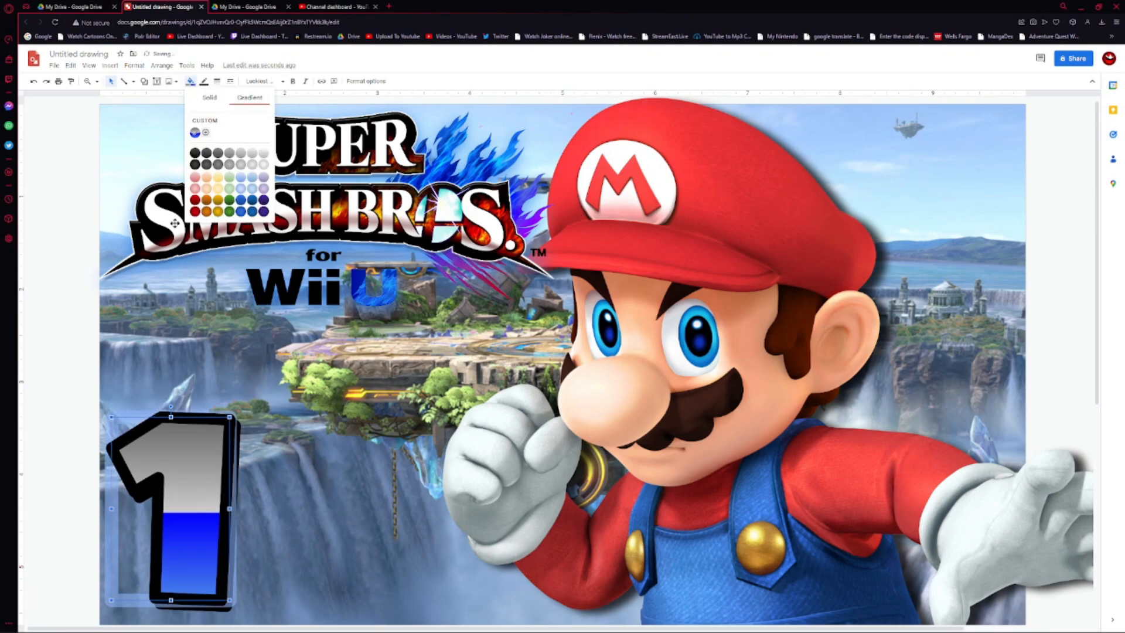
left_click(195, 132)
left_click(191, 81)
left_click(206, 132)
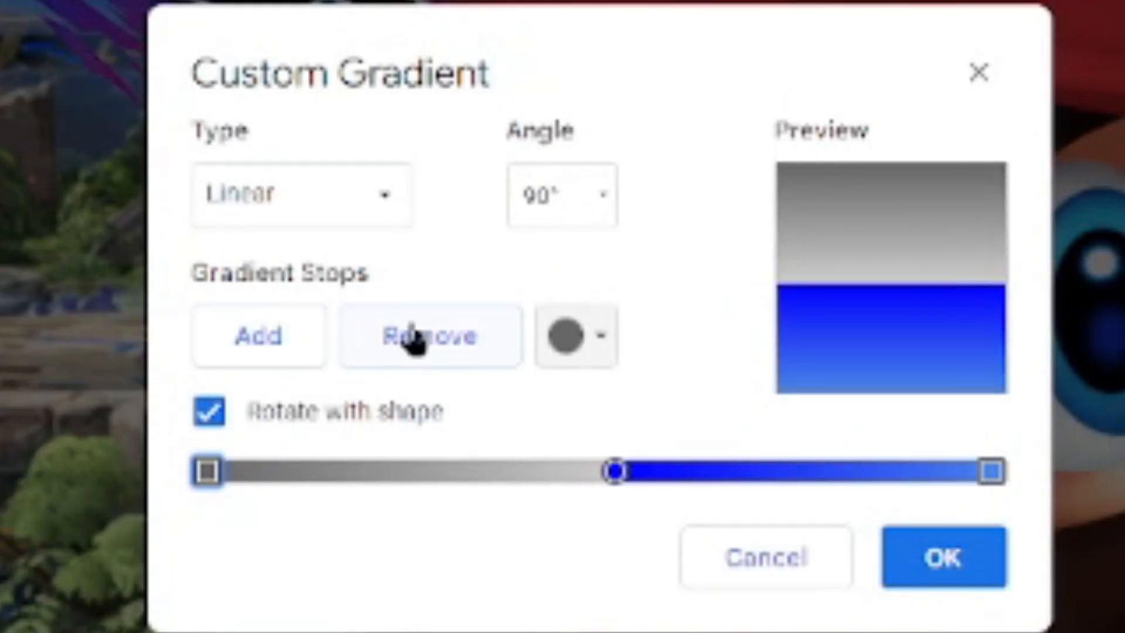
left_click(524, 340)
left_click(616, 469)
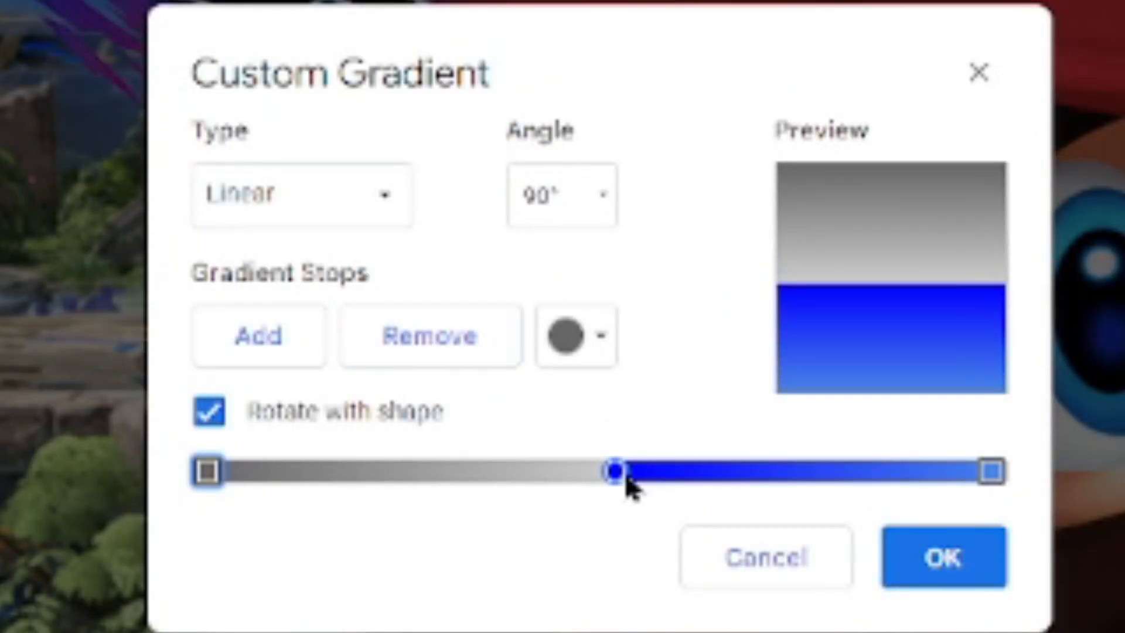
left_click(465, 354)
left_click(450, 352)
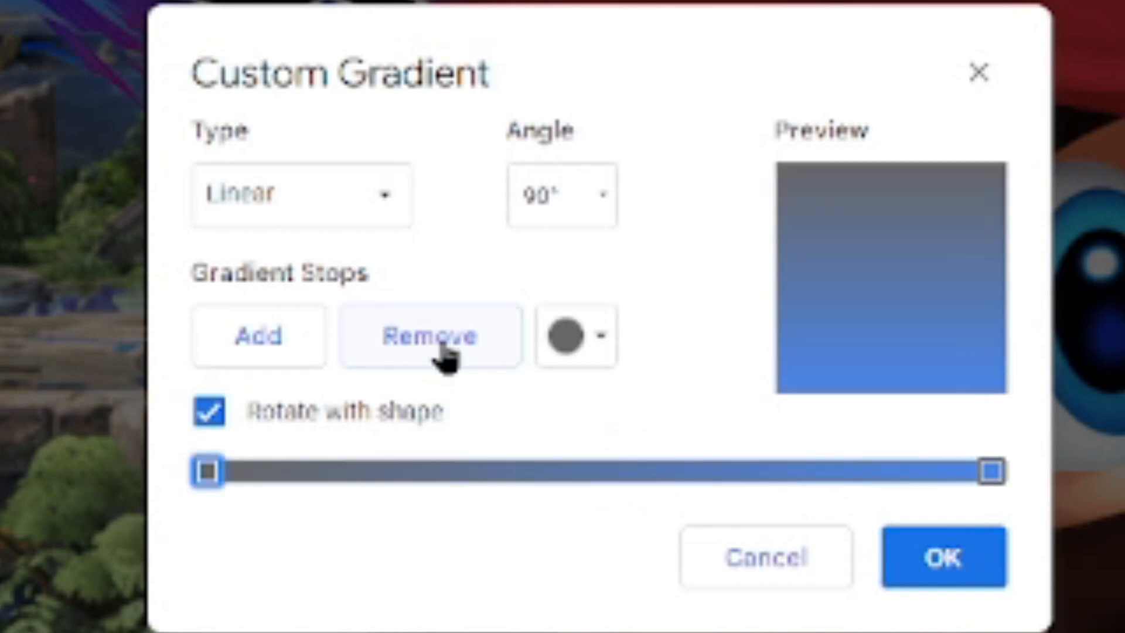
Set the gradient's first stop to cornflower blue and the linear angle to 45°.
left_click(575, 339)
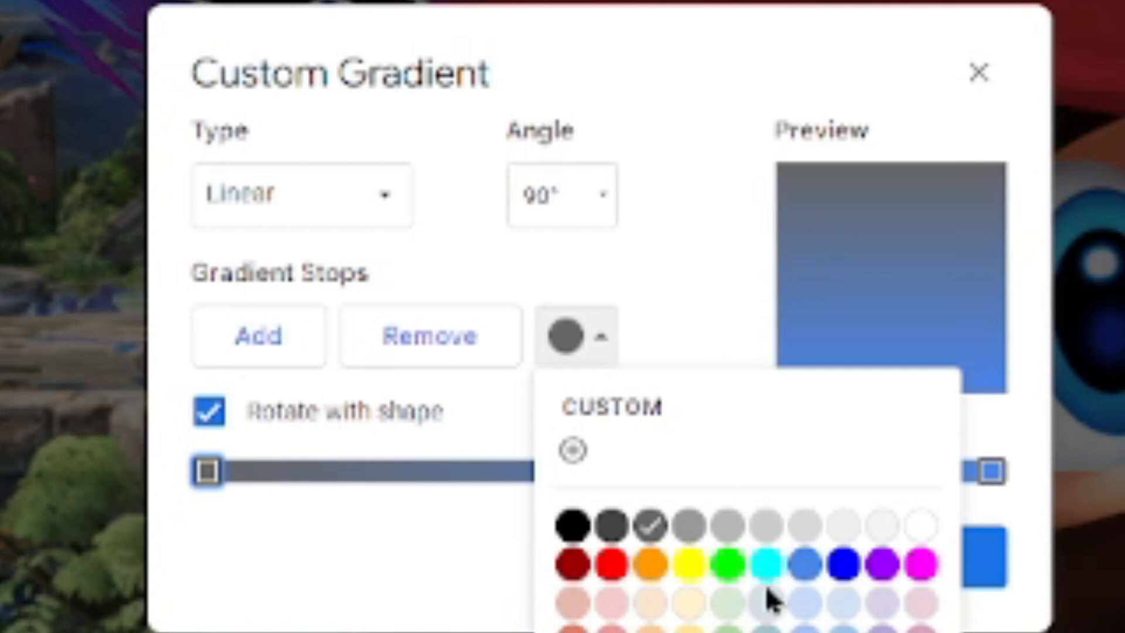
left_click(804, 566)
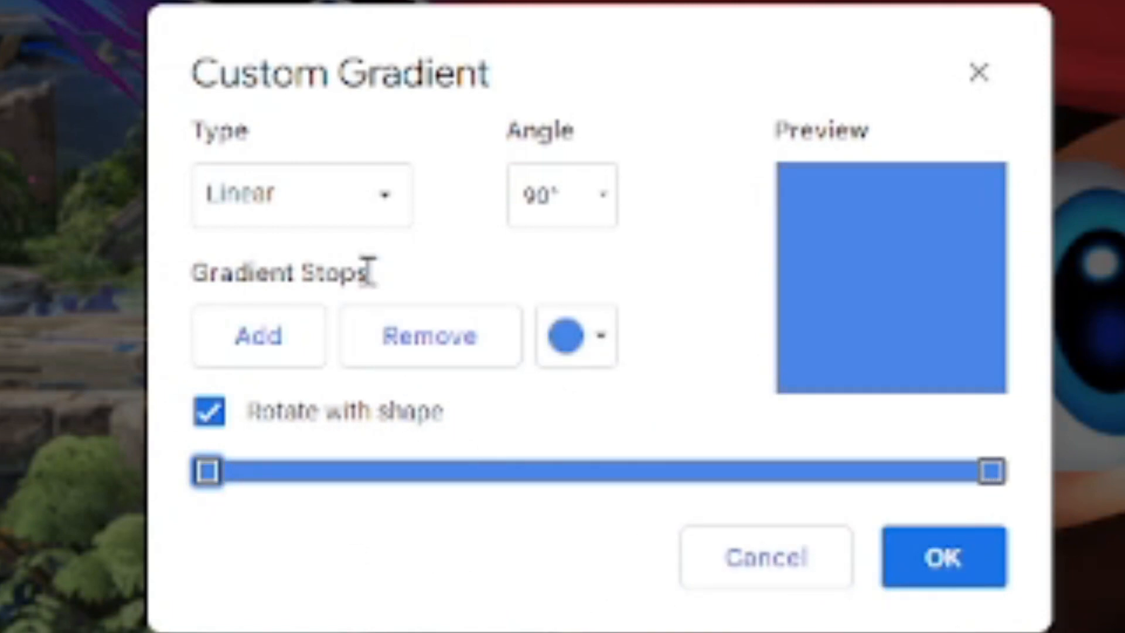
left_click(369, 211)
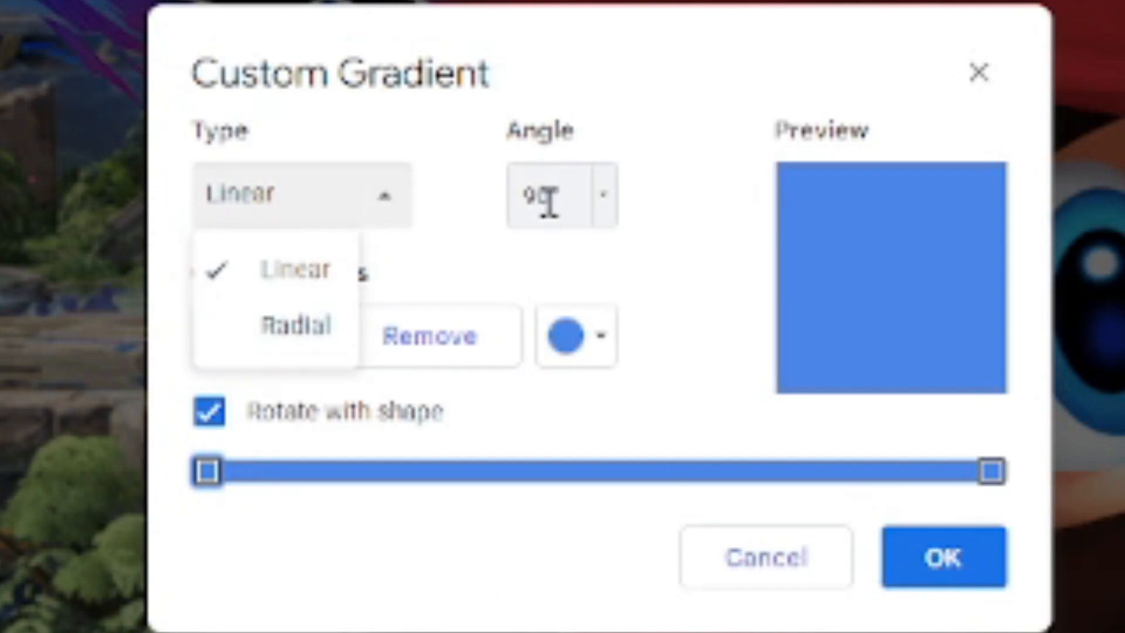
left_click(391, 214)
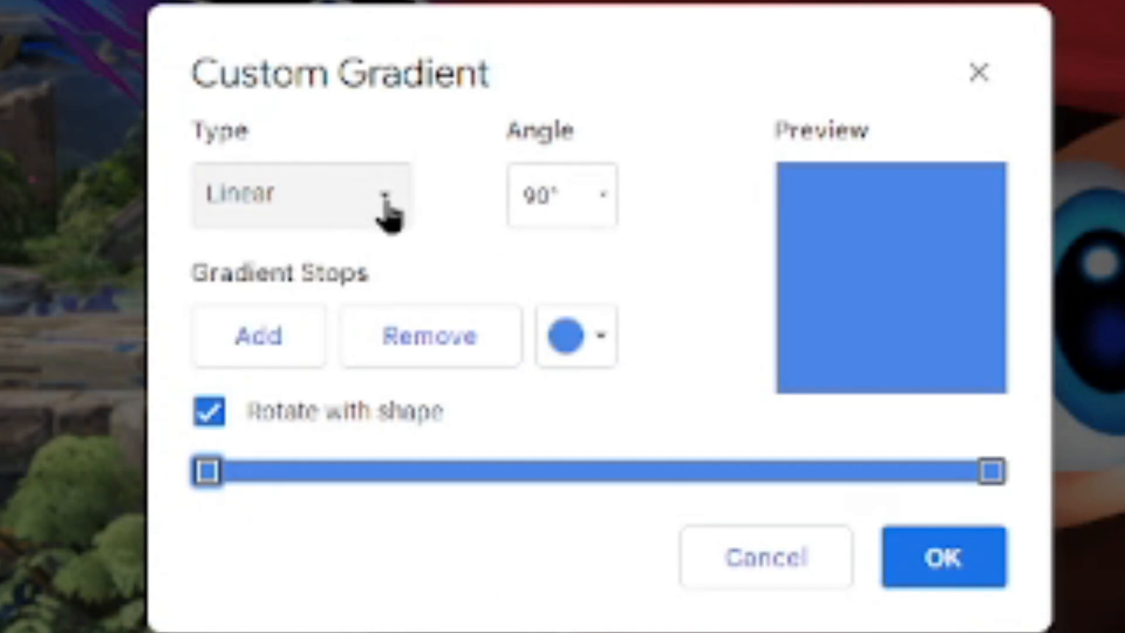
left_click(603, 202)
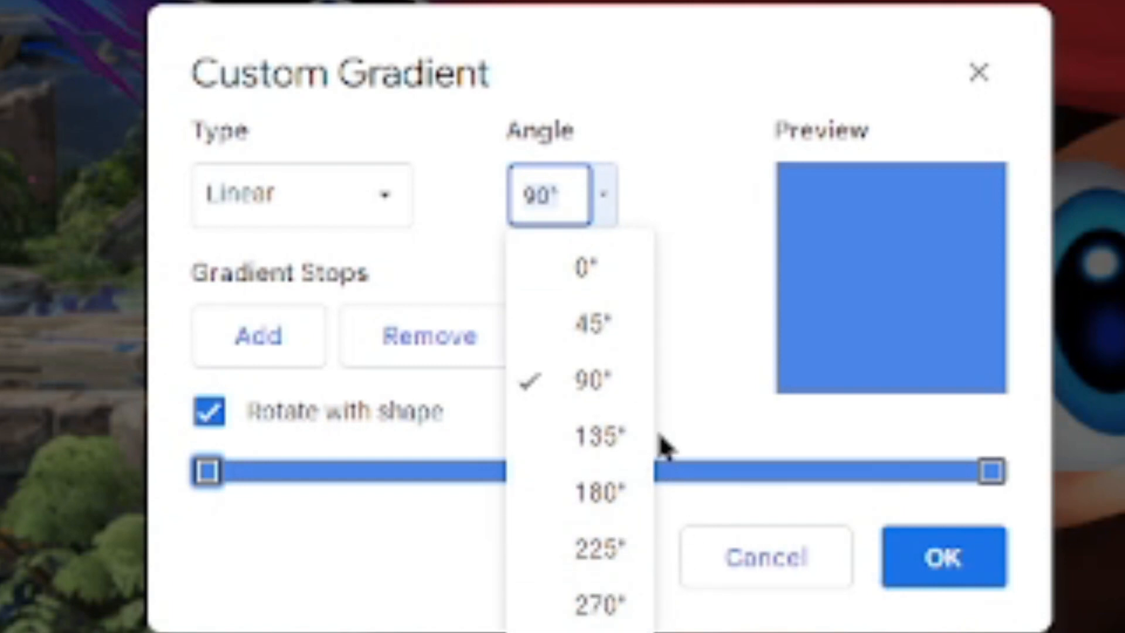
left_click(623, 335)
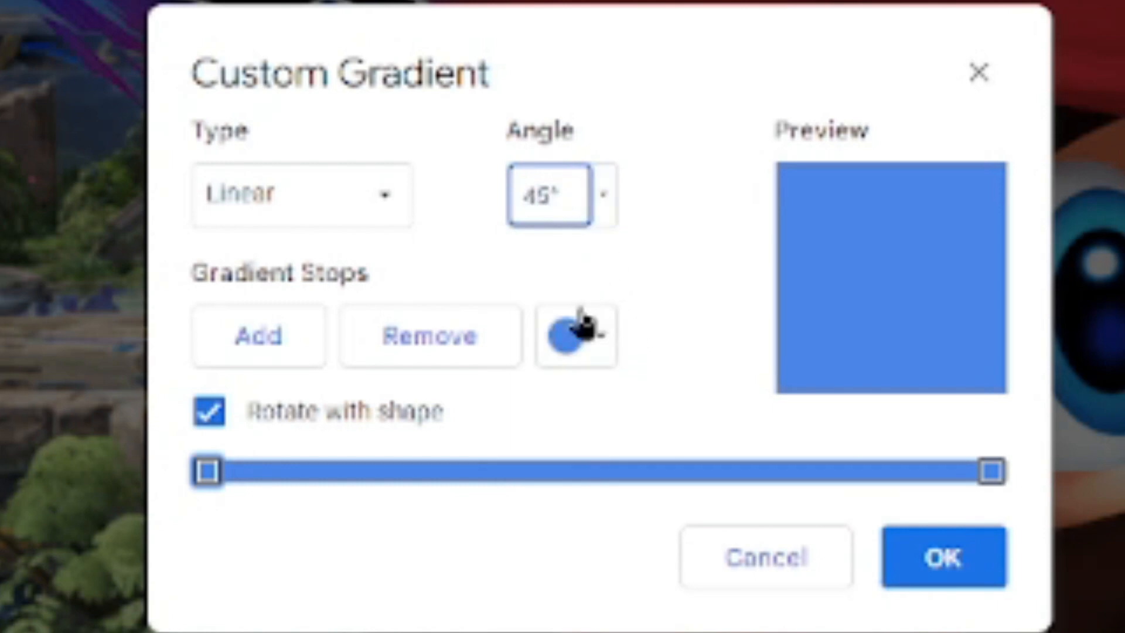
Set the gradient's last stop to pure blue.
left_click(992, 472)
left_click(580, 335)
left_click(841, 564)
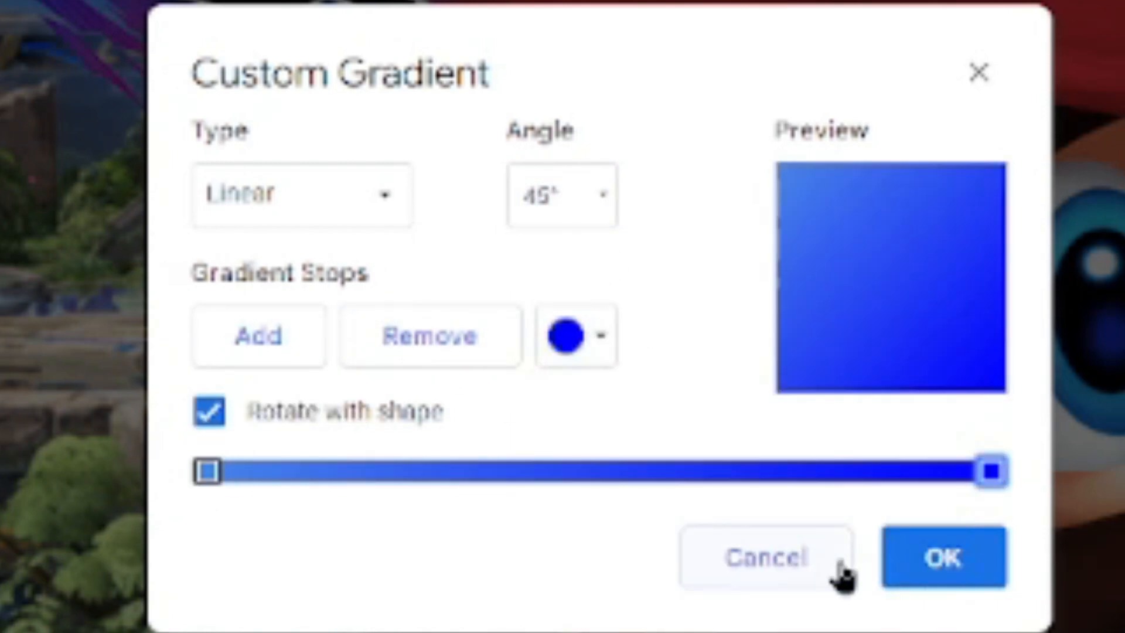
Add a cornflower blue stop about one sixth of the way along the gradient.
left_click(271, 352)
left_click_drag(597, 472, 346, 520)
left_click(580, 336)
left_click(573, 523)
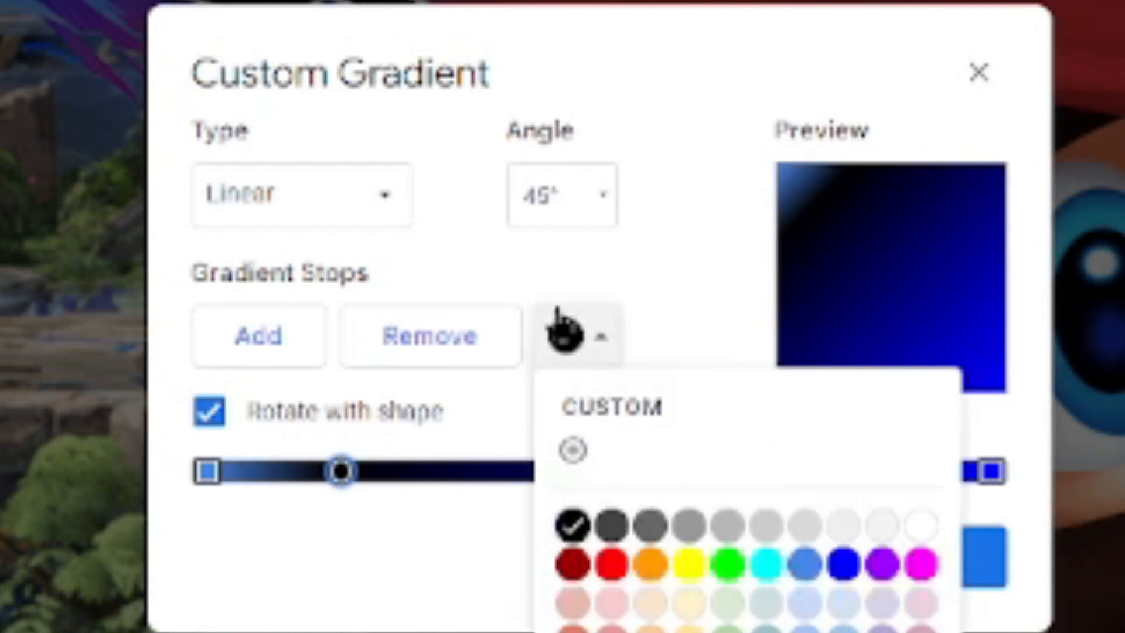
left_click(803, 565)
Add another stop directly at the one-sixth stop, keep its default deeper blue, and turn off Rotate with shape.
left_click(259, 336)
left_click_drag(670, 472, 342, 473)
left_click(572, 343)
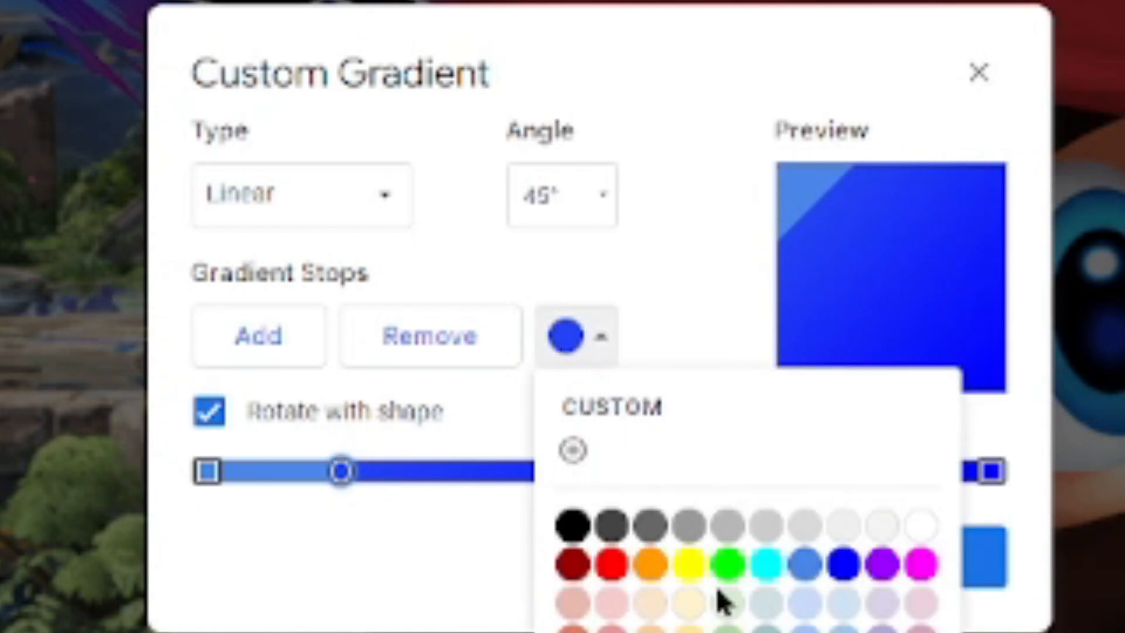
left_click(434, 423)
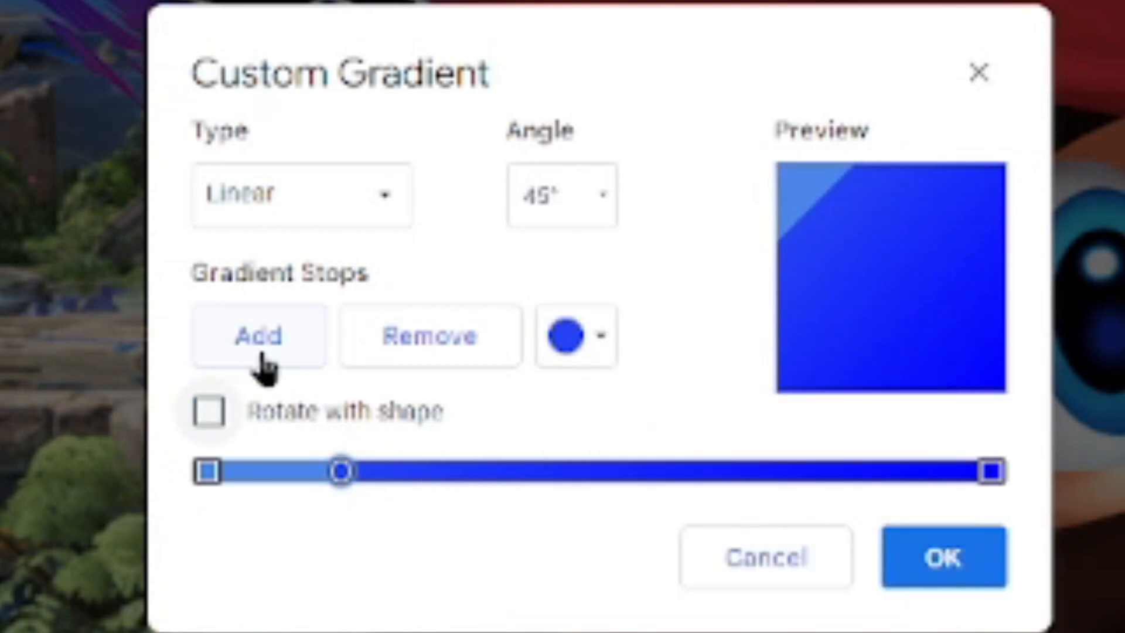
Add a pure blue stop slightly more than a quarter of the way along the gradient.
left_click(258, 354)
left_click_drag(668, 472, 428, 472)
left_click(579, 343)
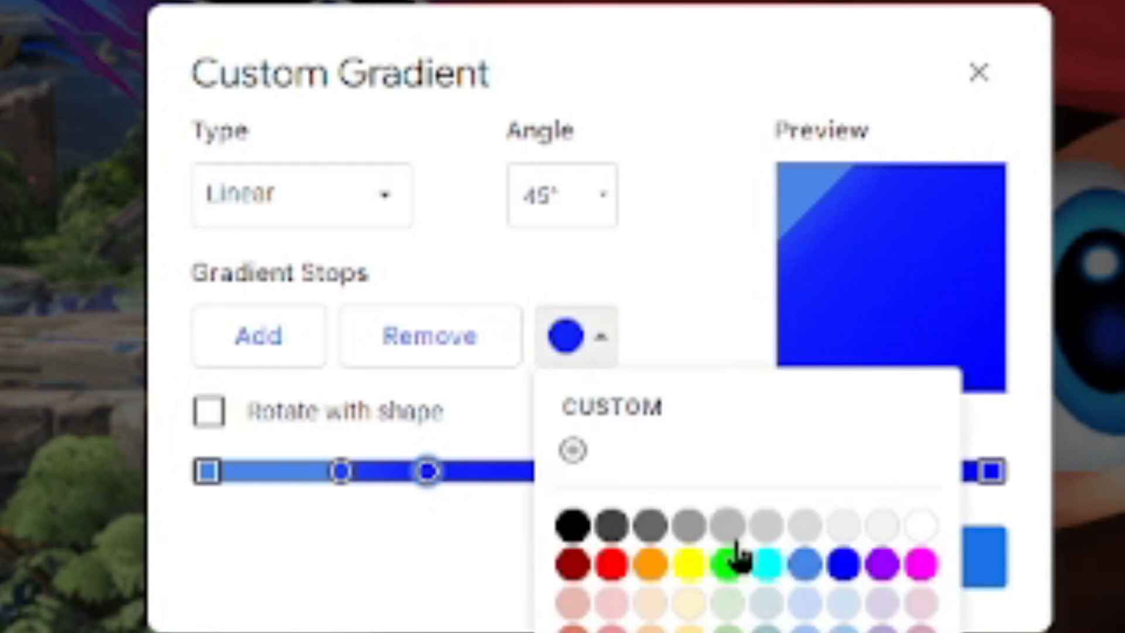
left_click(832, 568)
Add a cornflower blue stop directly at the quarter-way pure blue one to end the dark stripe sharply.
left_click(256, 355)
left_click_drag(706, 472, 434, 473)
left_click(577, 343)
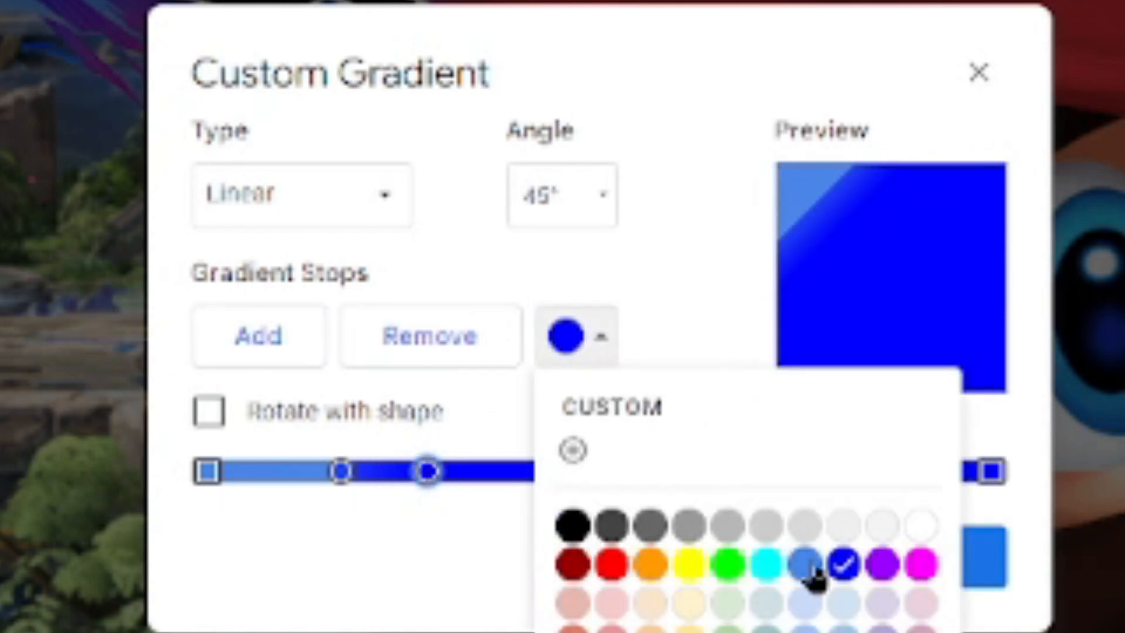
left_click(808, 566)
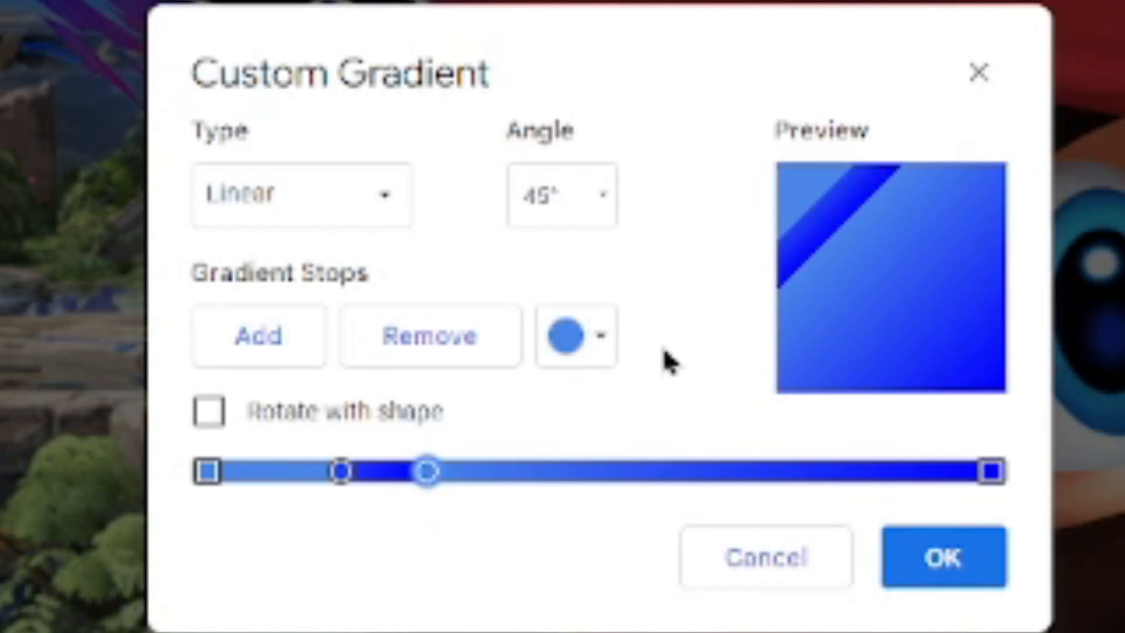
left_click_drag(417, 472, 424, 496)
left_click_drag(448, 476, 429, 499)
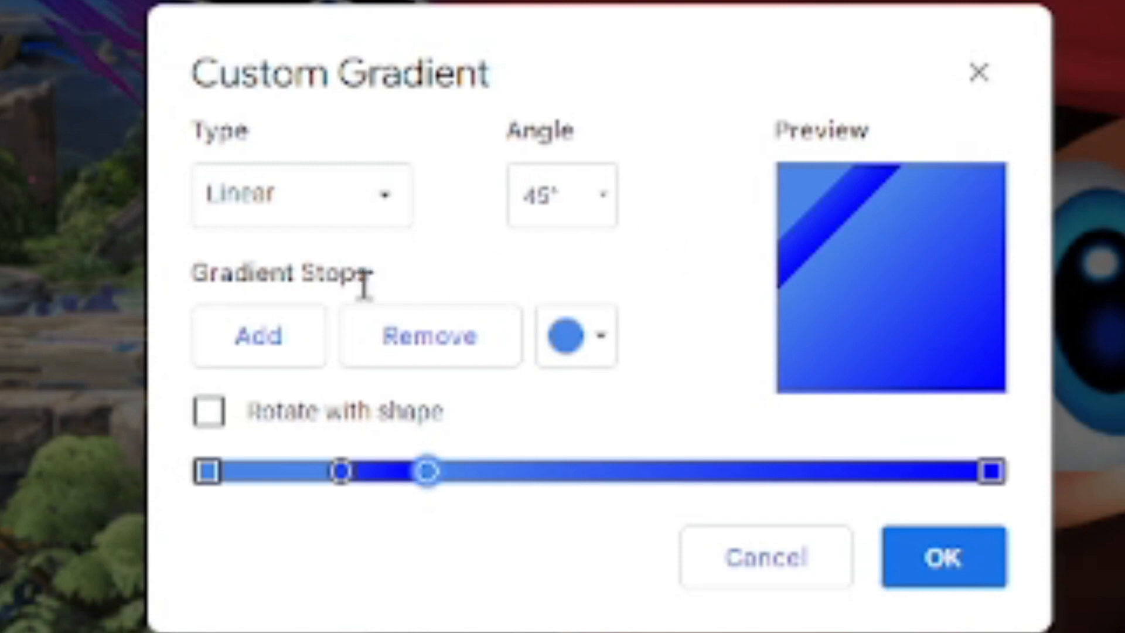
Add a cornflower blue stop about 40% of the way along the gradient to extend the light stripe.
left_click(289, 369)
left_click_drag(706, 475, 549, 490)
left_click(601, 336)
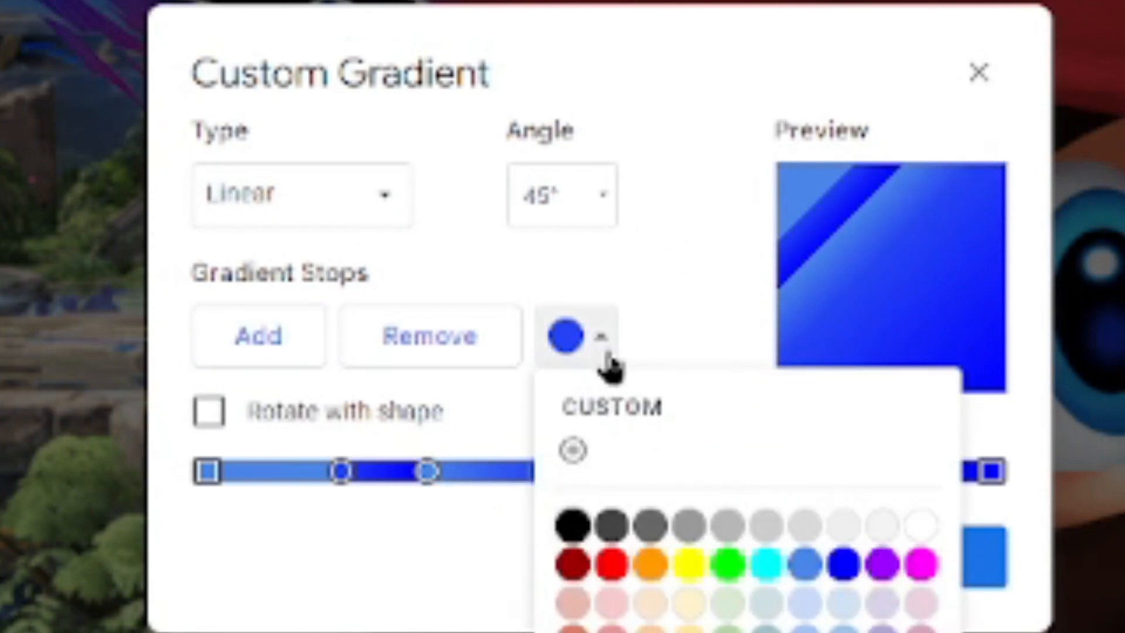
left_click(791, 562)
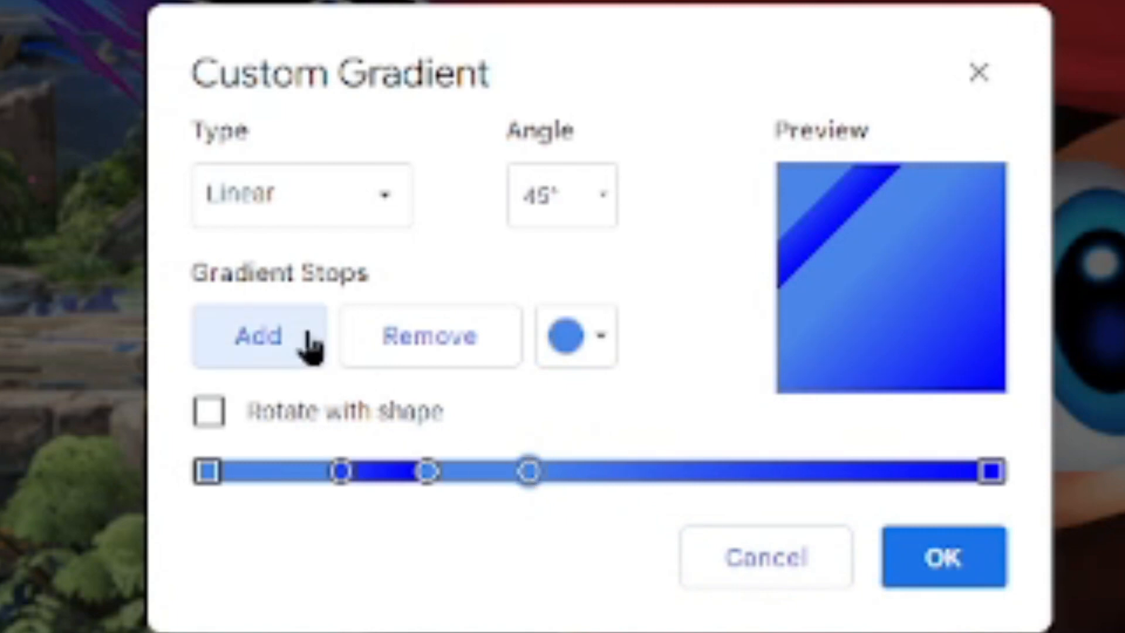
Add a pure blue stop directly at the 40% cornflower blue one for a hard colour break.
left_click(296, 346)
left_click(600, 337)
left_click(802, 562)
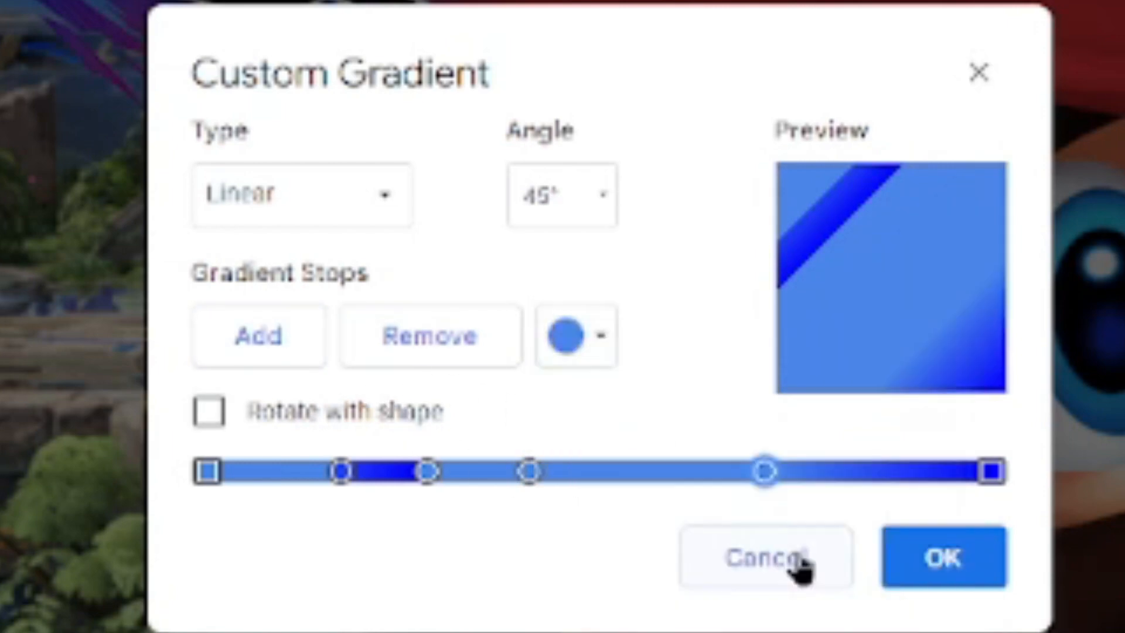
left_click_drag(764, 471, 538, 485)
left_click(602, 337)
left_click(839, 565)
Add a pure blue stop about 55% of the way along the gradient and a cornflower blue stop directly at it, ending the dark stripe sharply.
left_click(296, 324)
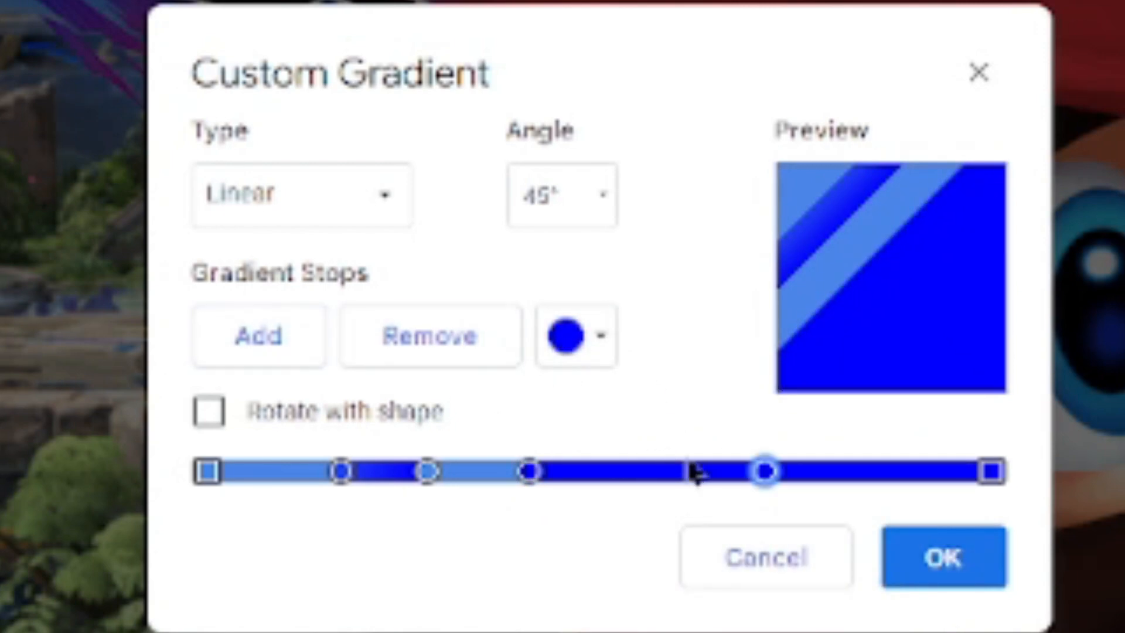
left_click_drag(765, 476, 651, 473)
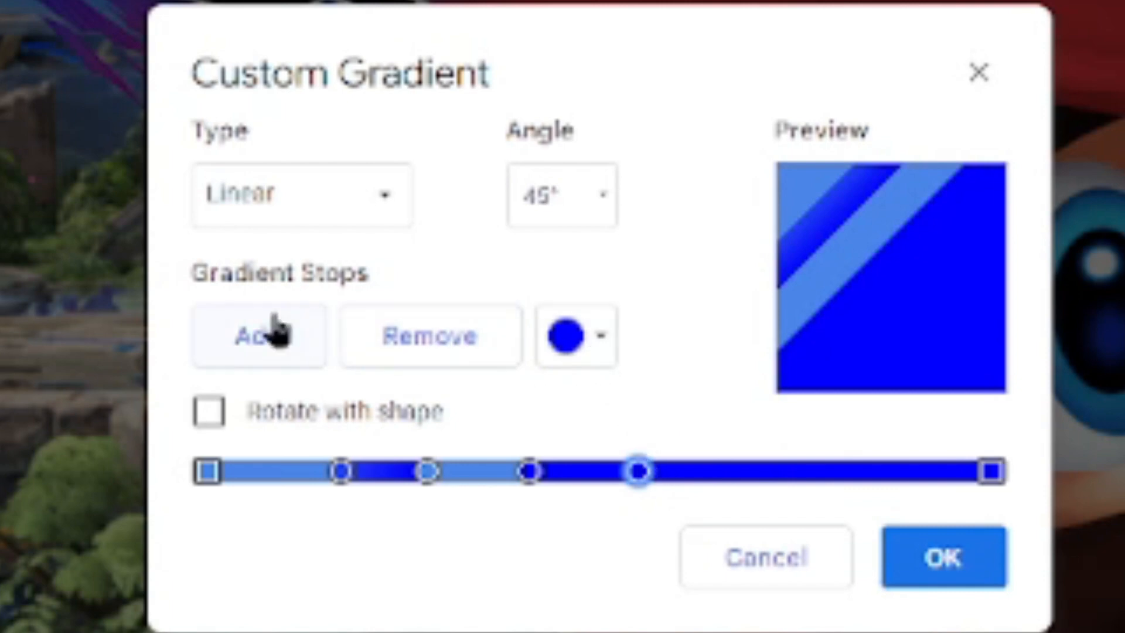
left_click(284, 328)
left_click_drag(823, 481, 643, 476)
left_click(592, 336)
left_click(803, 563)
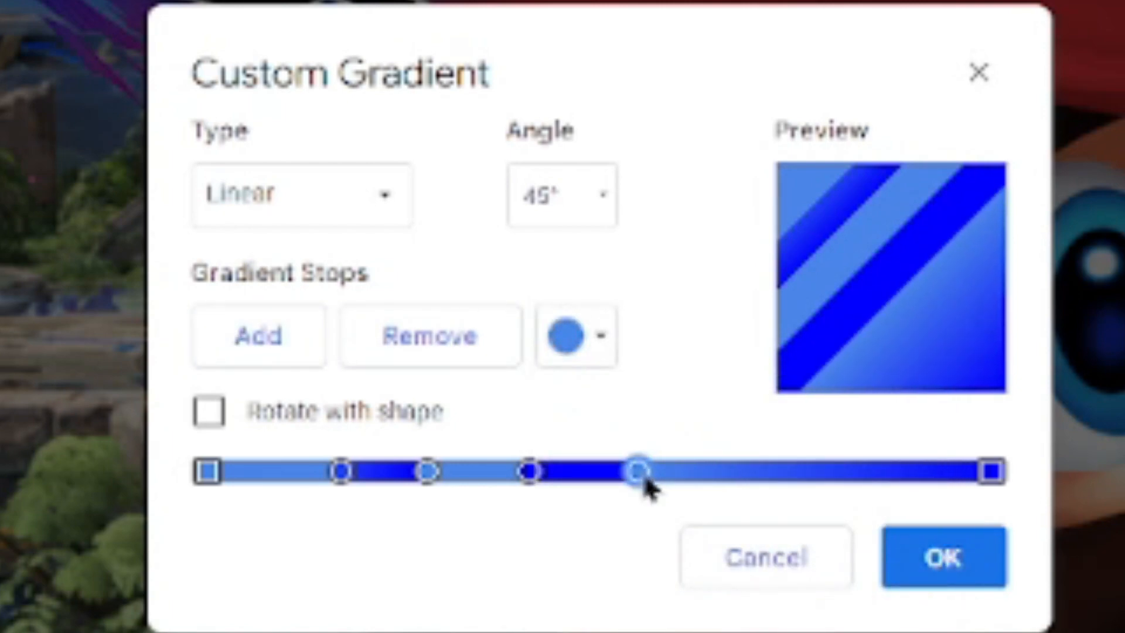
Add a cornflower blue stop about 70% of the way along the gradient to extend the light stripe.
left_click(292, 343)
left_click_drag(808, 476, 765, 475)
left_click(592, 336)
left_click(582, 336)
left_click(574, 345)
left_click(808, 564)
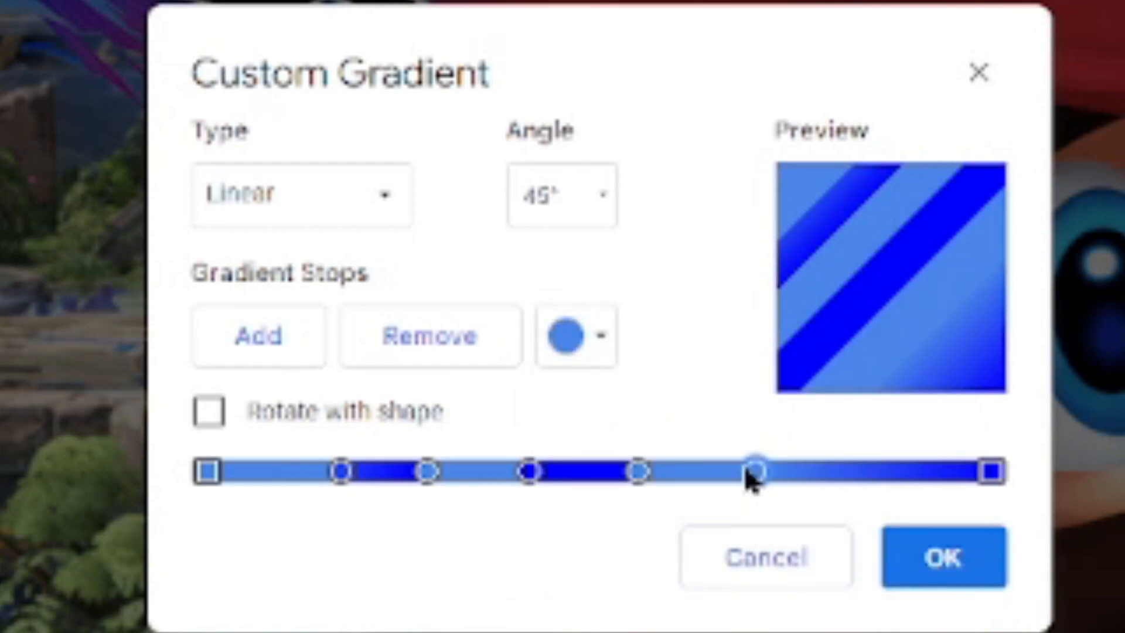
Add a pure blue stop directly at the 70% cornflower blue one and apply the striped gradient to the 1.
left_click(253, 334)
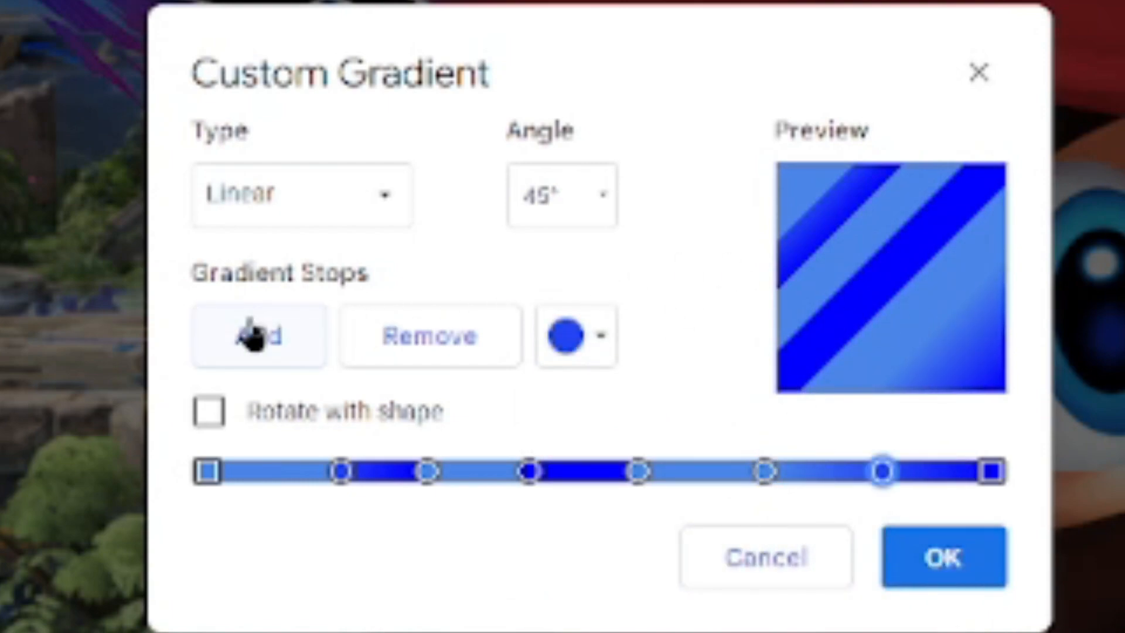
left_click_drag(873, 483, 764, 485)
left_click(592, 345)
left_click(843, 563)
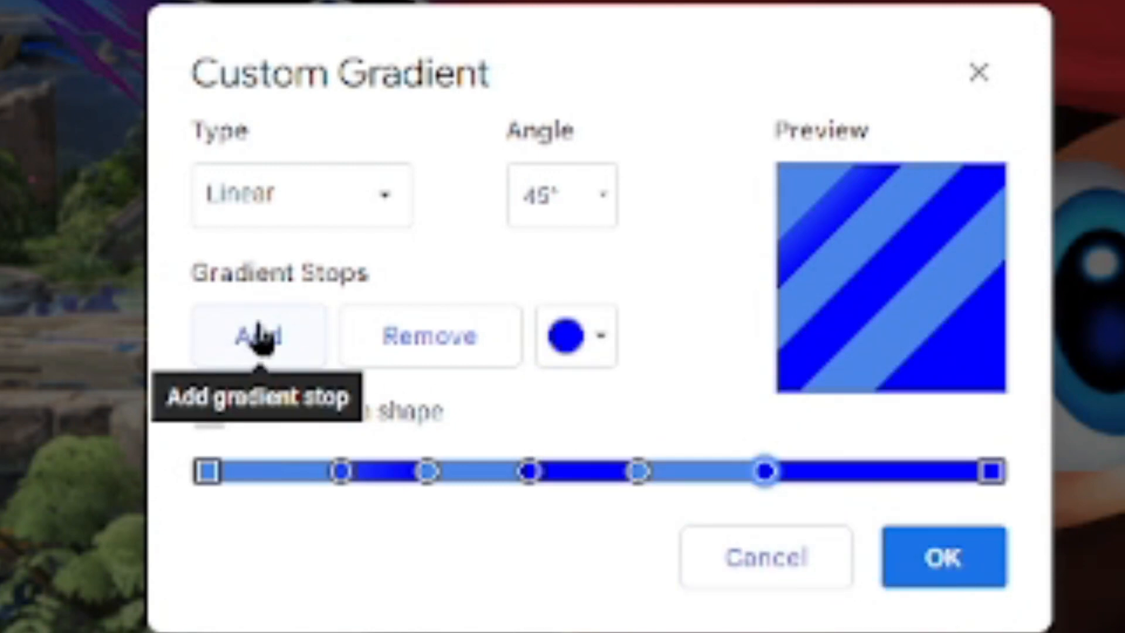
left_click(946, 561)
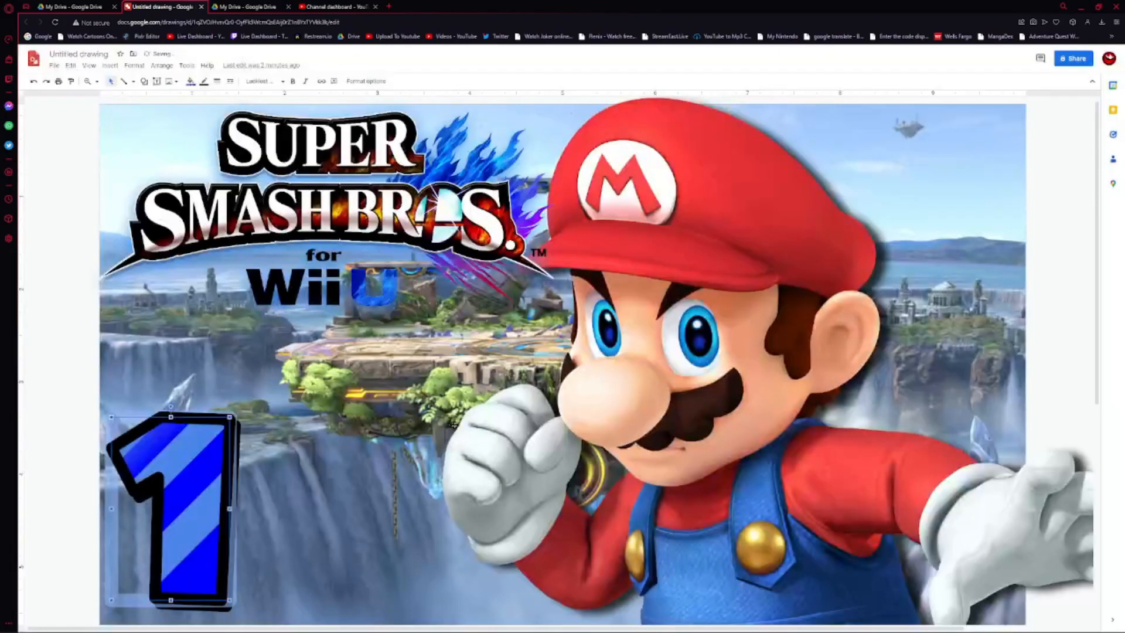
left_click(66, 502)
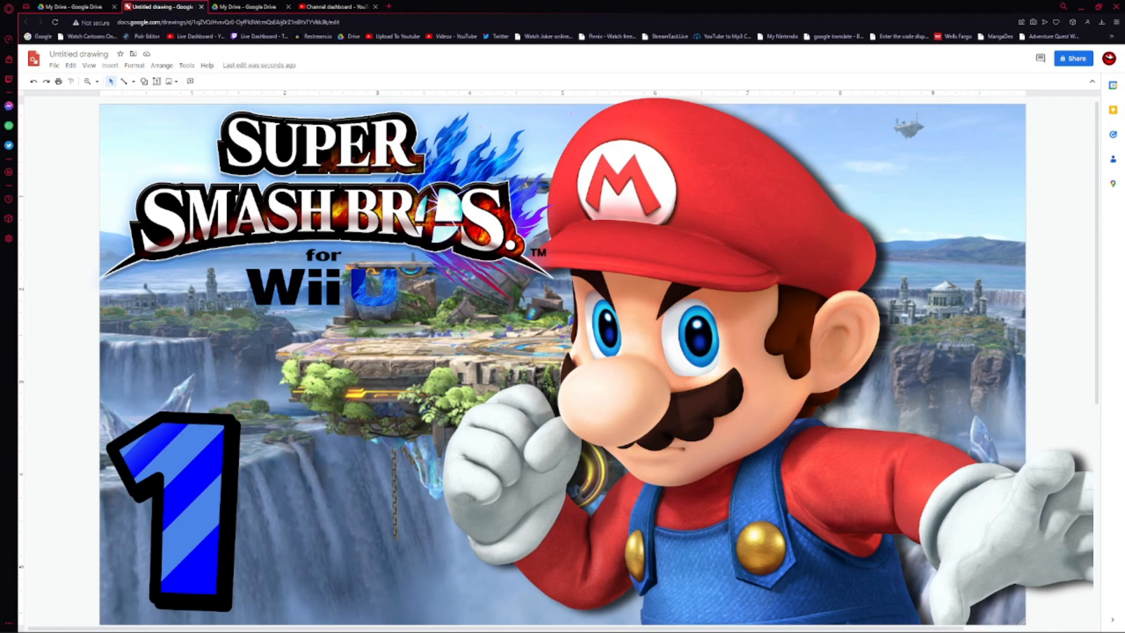
left_click(412, 246)
left_click(83, 386)
left_click(53, 65)
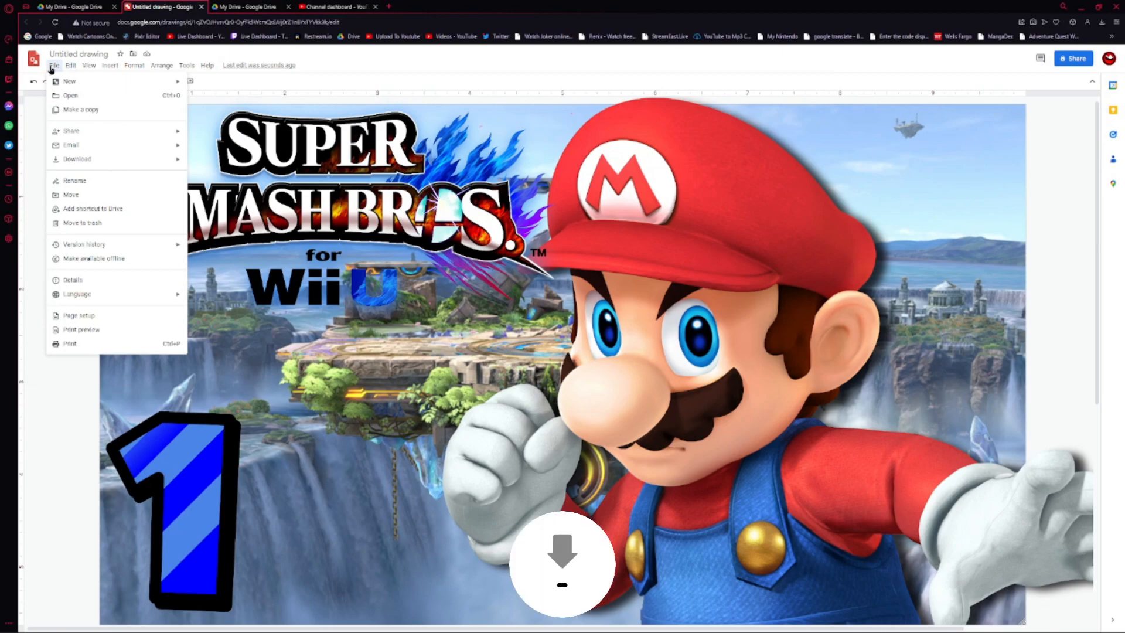
left_click(53, 65)
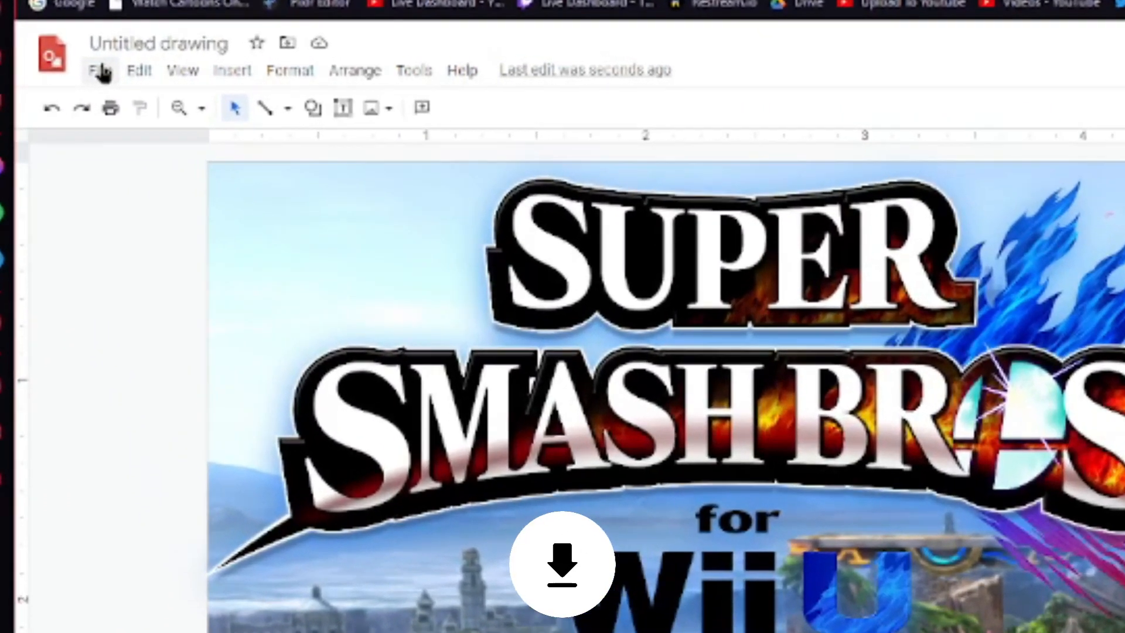
Change the page setup from Widescreen 16:9 to Custom with pixels as the unit and apply it.
left_click(87, 69)
mouse_move(160, 247)
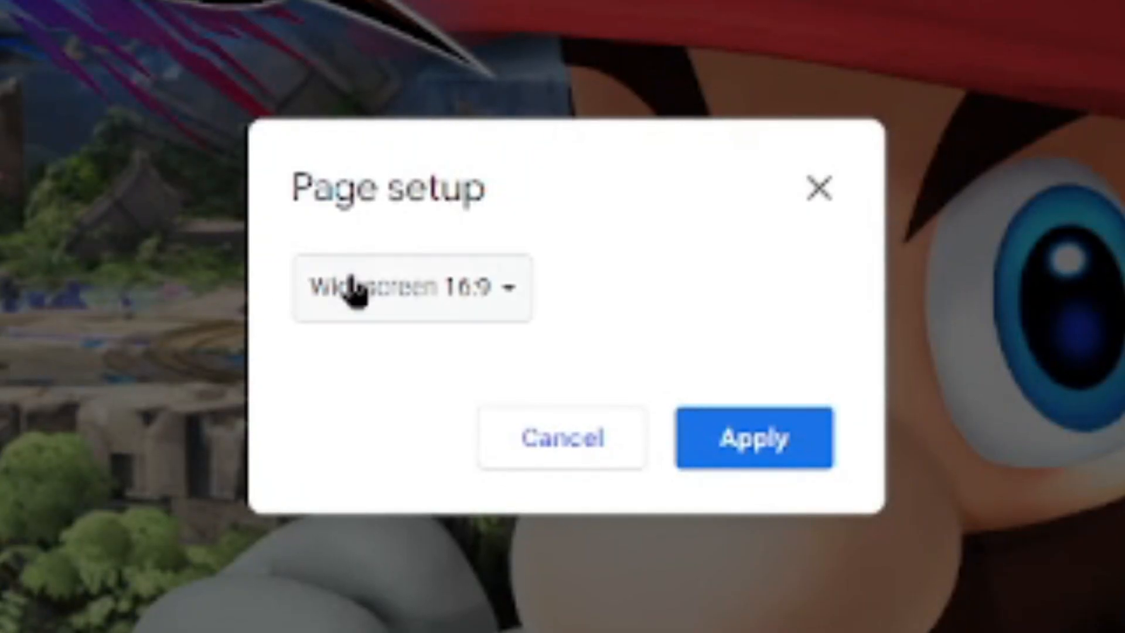
left_click(347, 289)
left_click(476, 415)
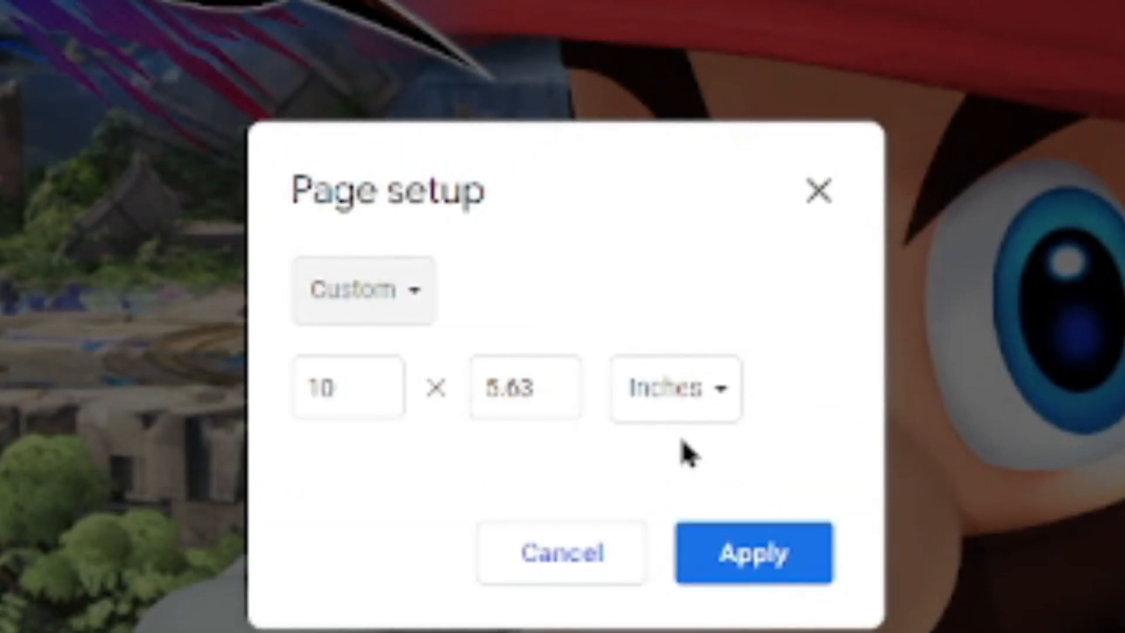
left_click(677, 388)
left_click(761, 555)
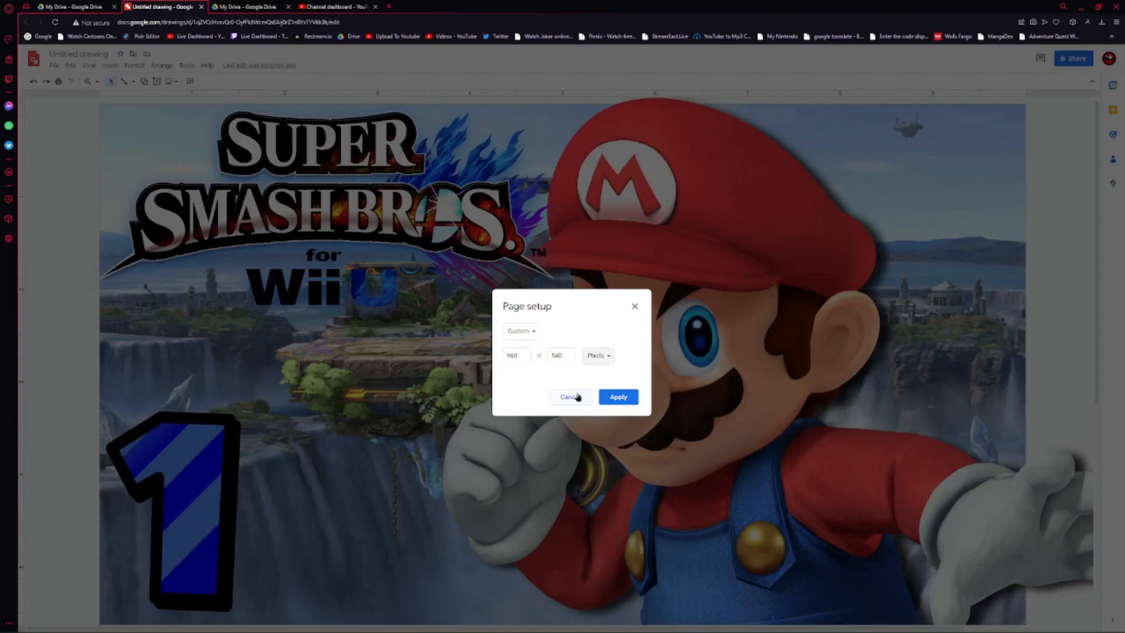
left_click(607, 398)
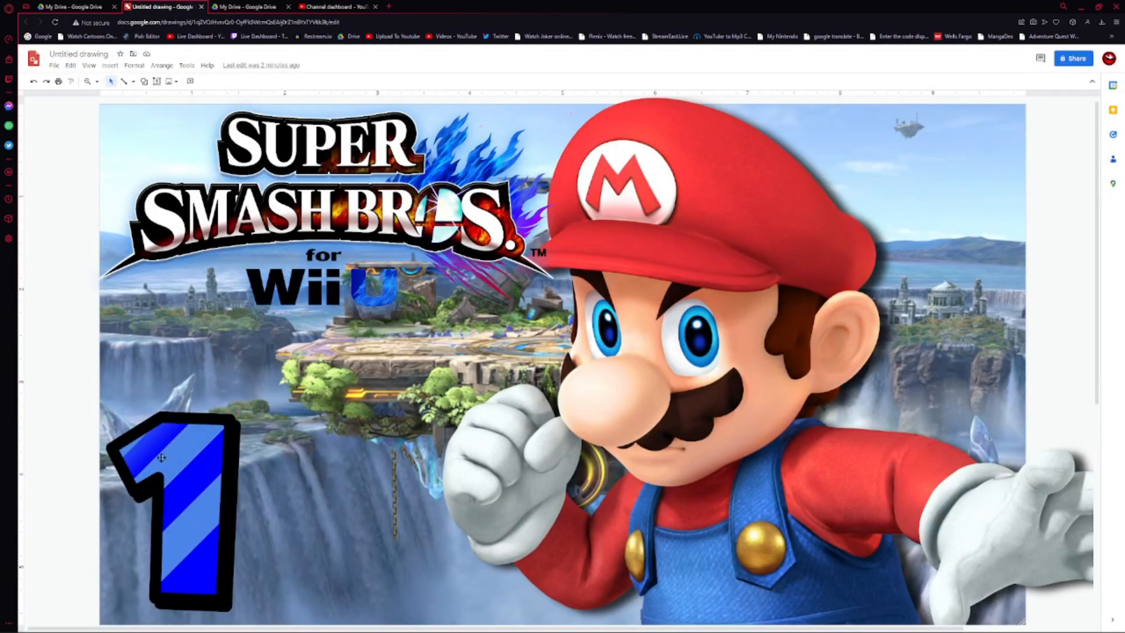
left_click(178, 486)
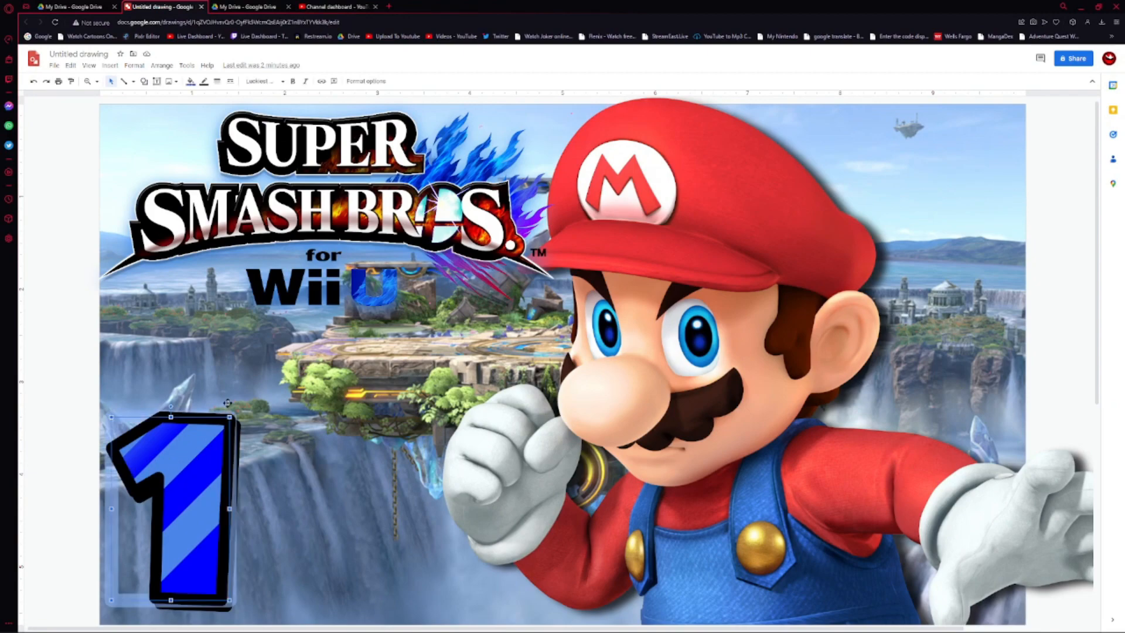
left_click(217, 83)
left_click(218, 83)
Download the drawing as a PNG image and view the exported file full screen in the image viewer.
left_click(54, 65)
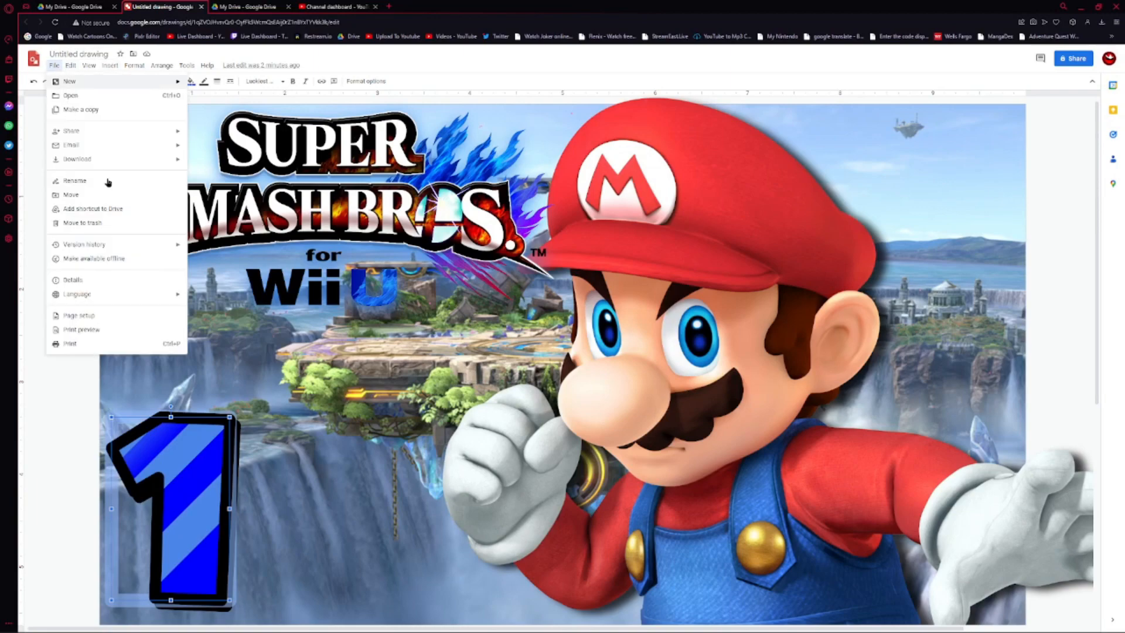
mouse_move(121, 162)
left_click(219, 187)
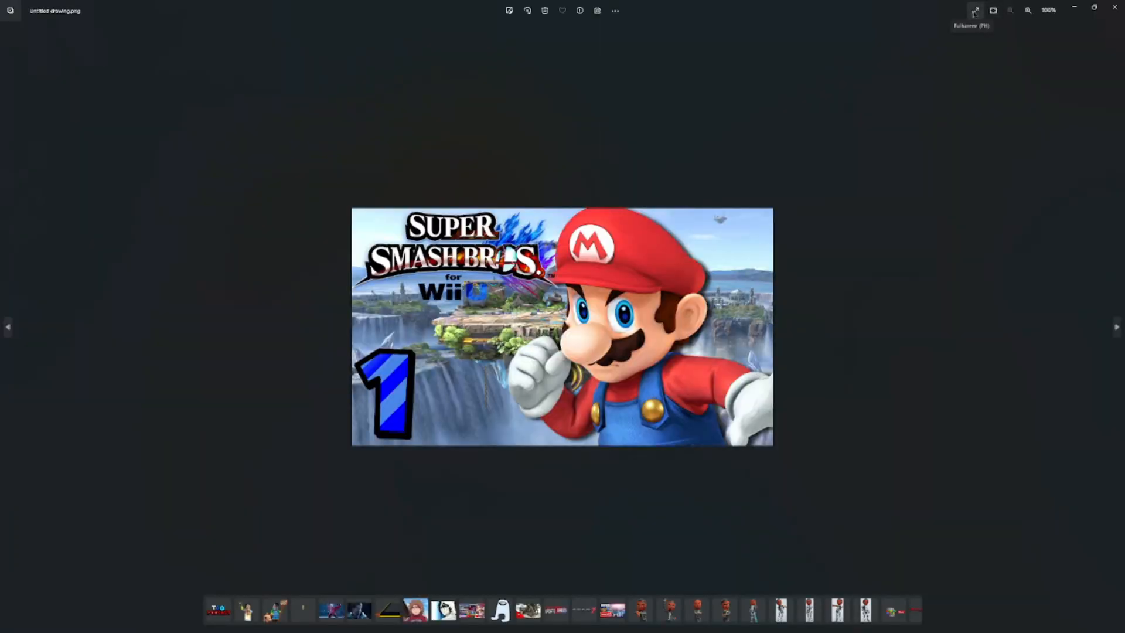
left_click(974, 12)
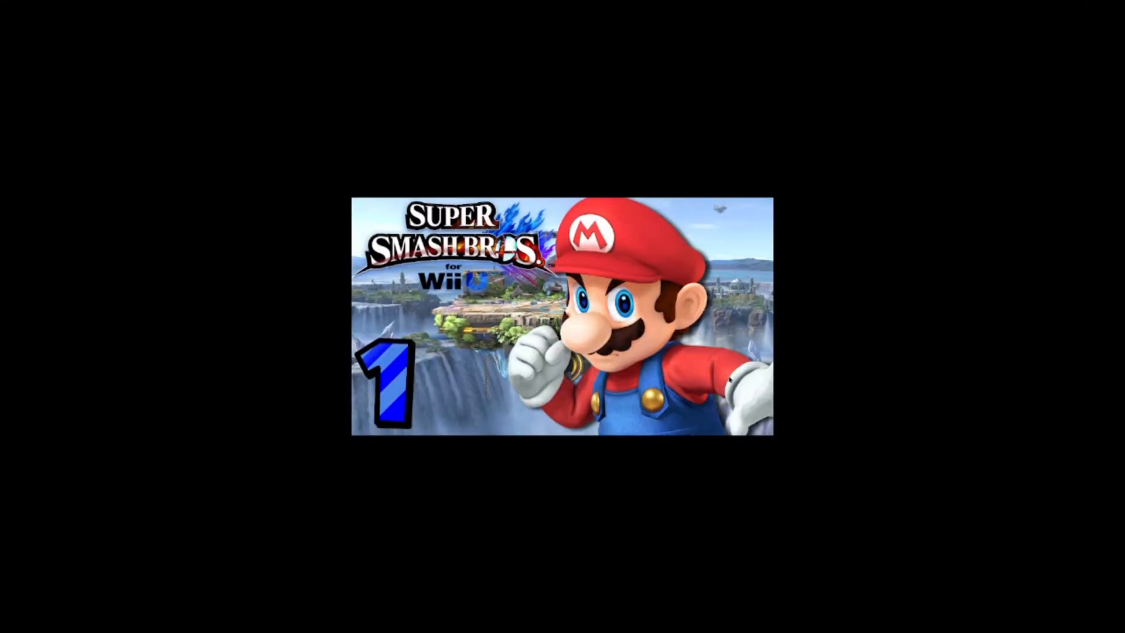